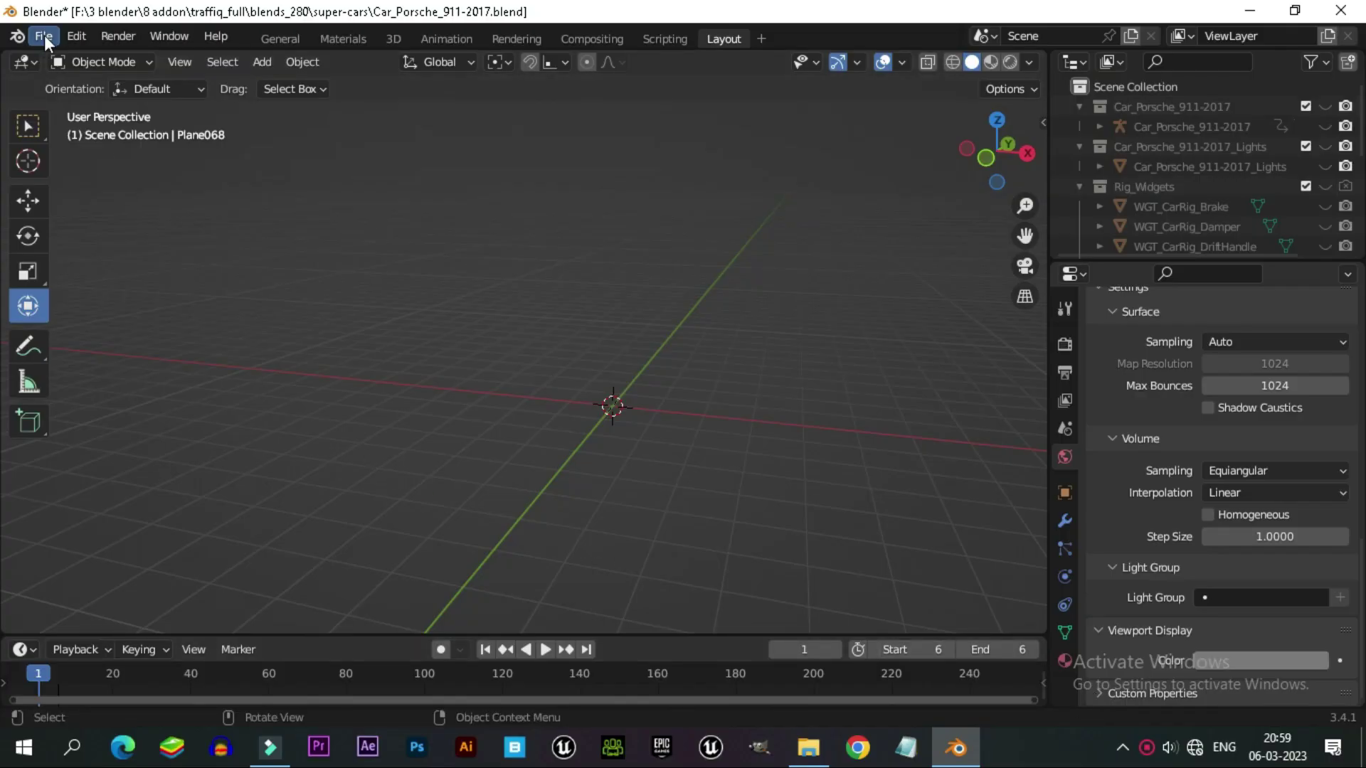
Import the car model and add a ground plane scaled up large.
click(44, 37)
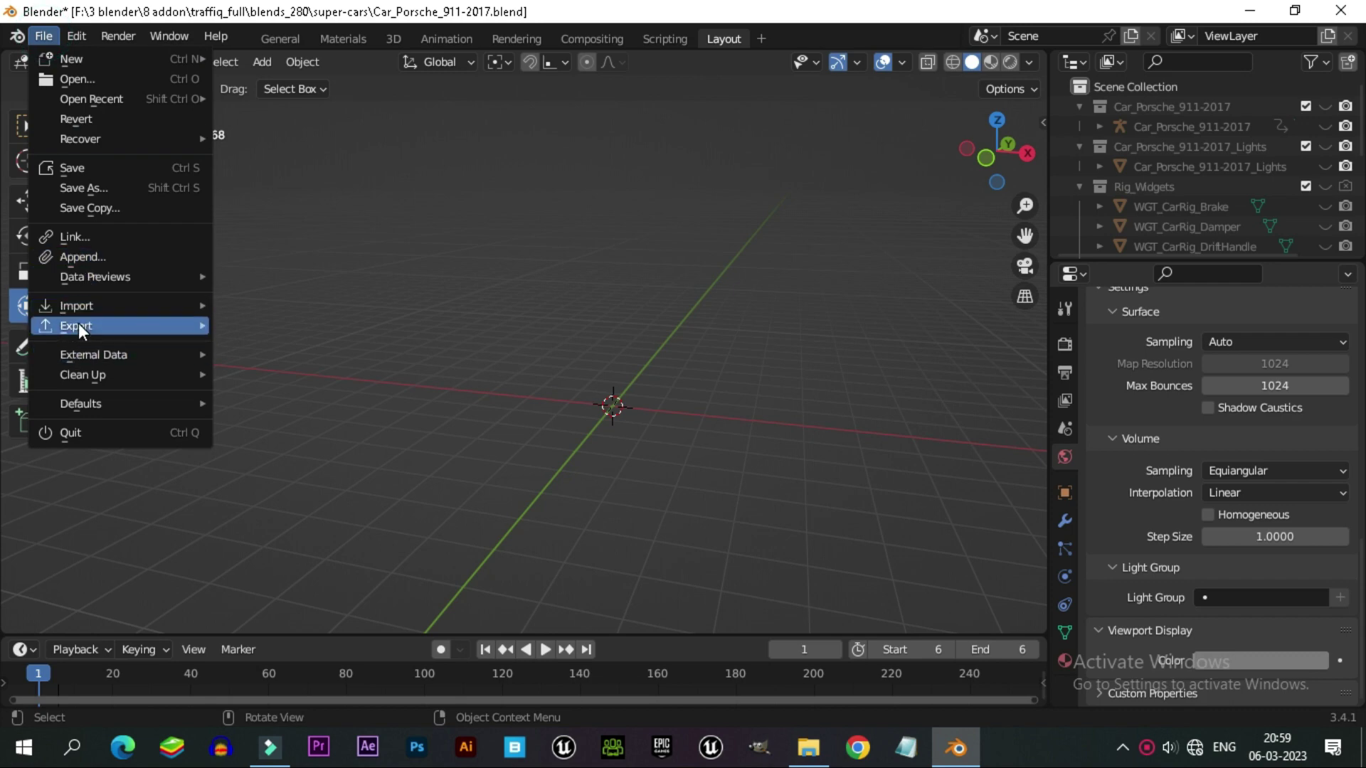
mouse_move(77, 306)
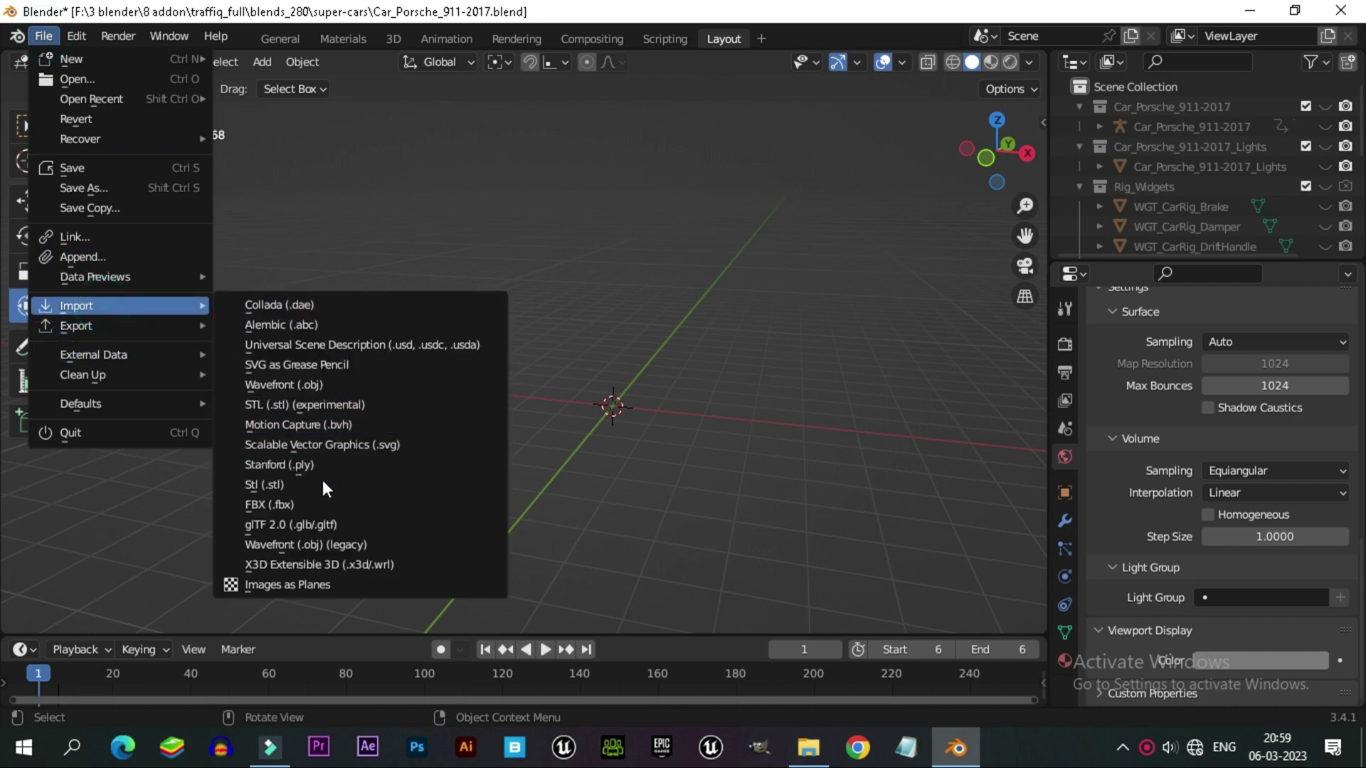
key(shift+a)
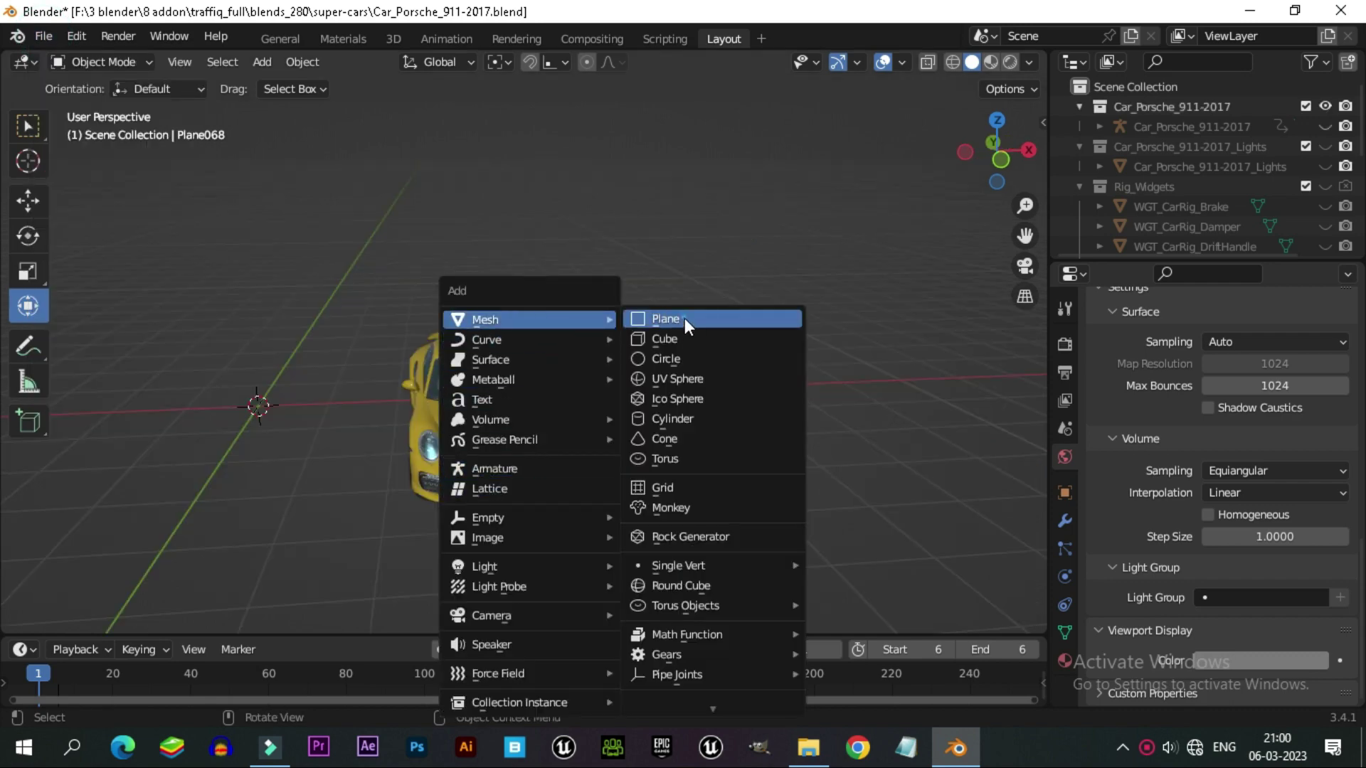
click(685, 319)
key(s)
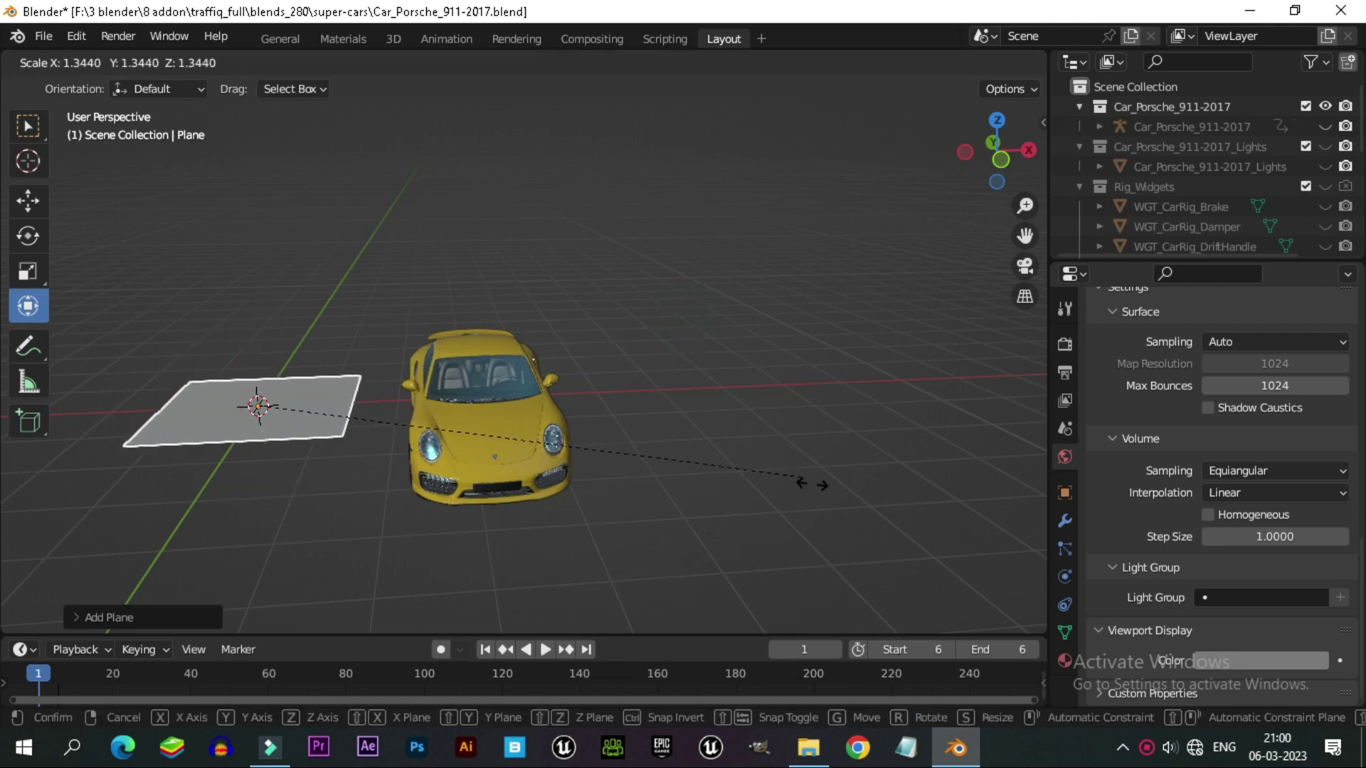
click(398, 416)
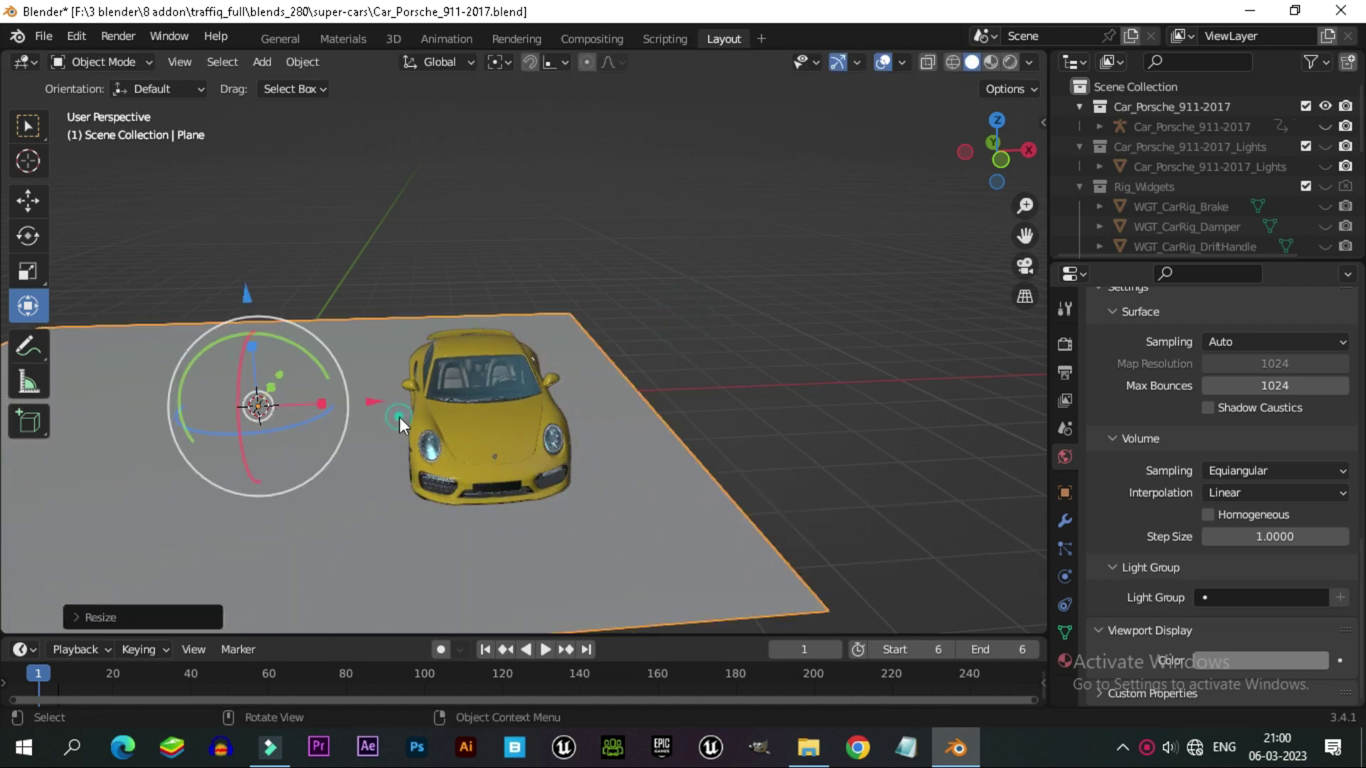
middle_drag(398, 417, 496, 398)
Set the ground plane level with the car's wheels and add a camera.
key(g)
key(Escape)
scroll(491, 451, up, 5)
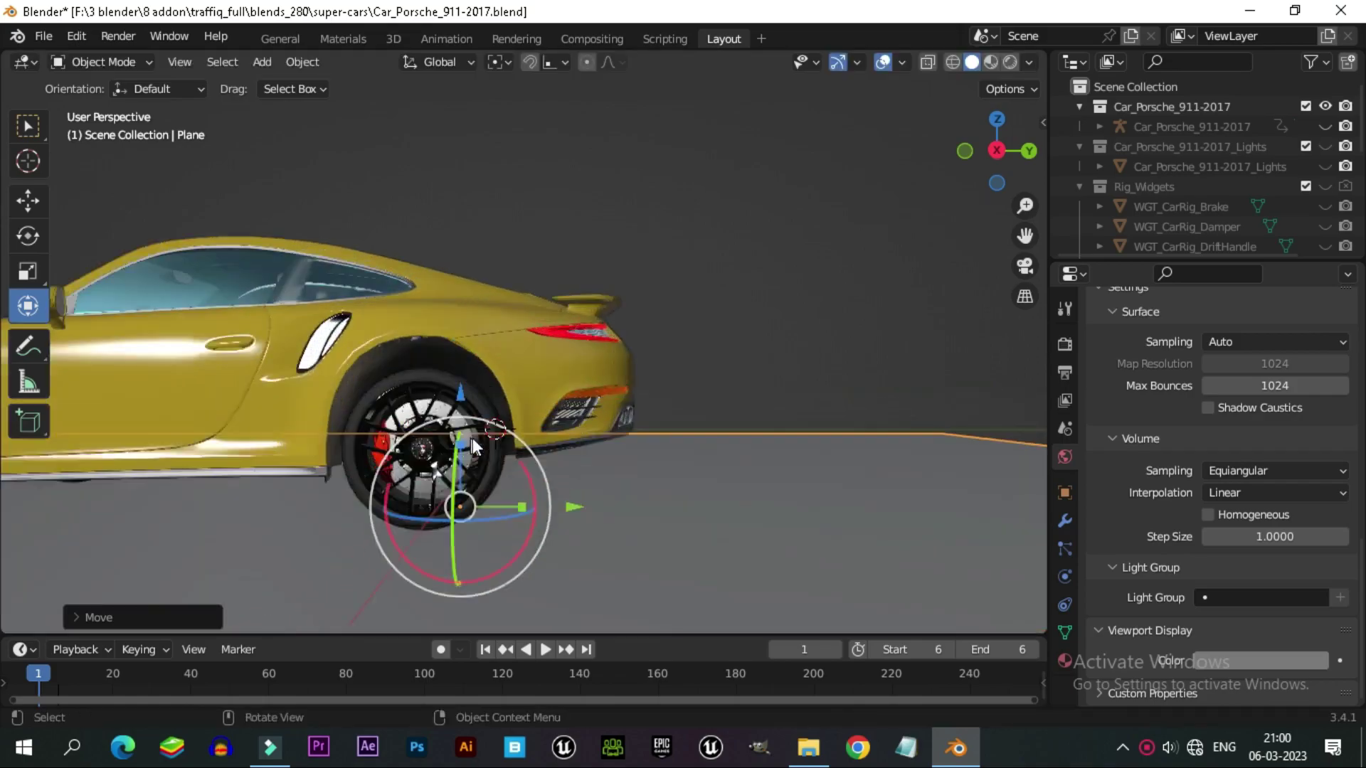
middle_drag(490, 455, 650, 481)
key(g)
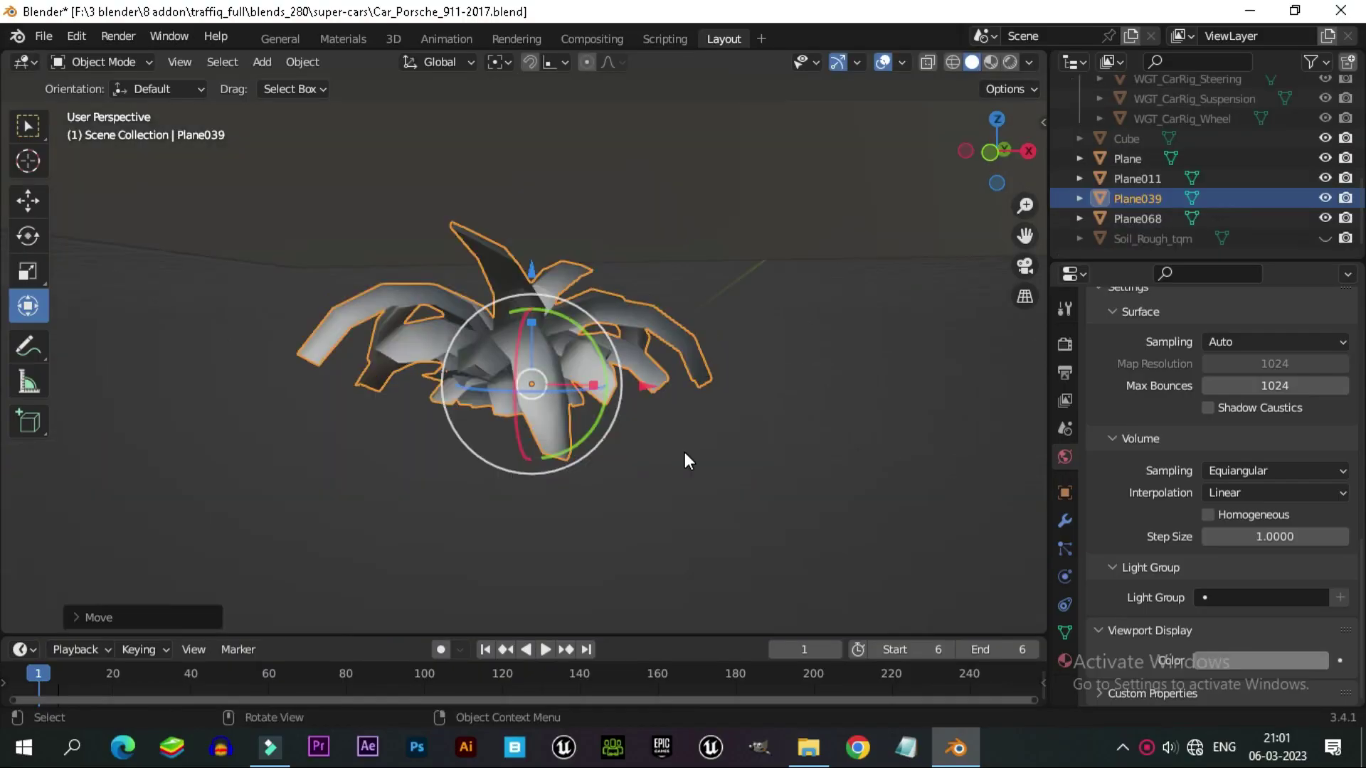
scroll(680, 448, down, 4)
scroll(672, 442, down, 3)
scroll(672, 442, down, 3)
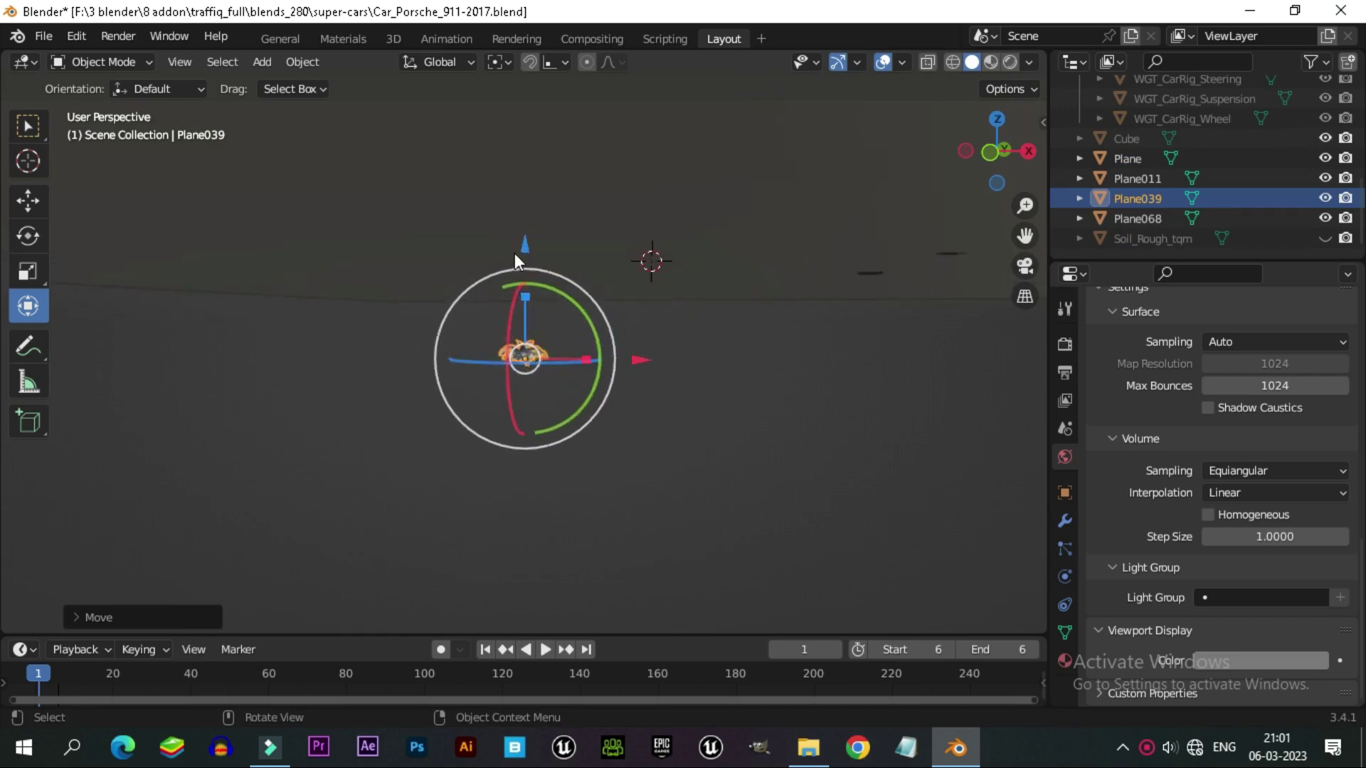
key(shift+a)
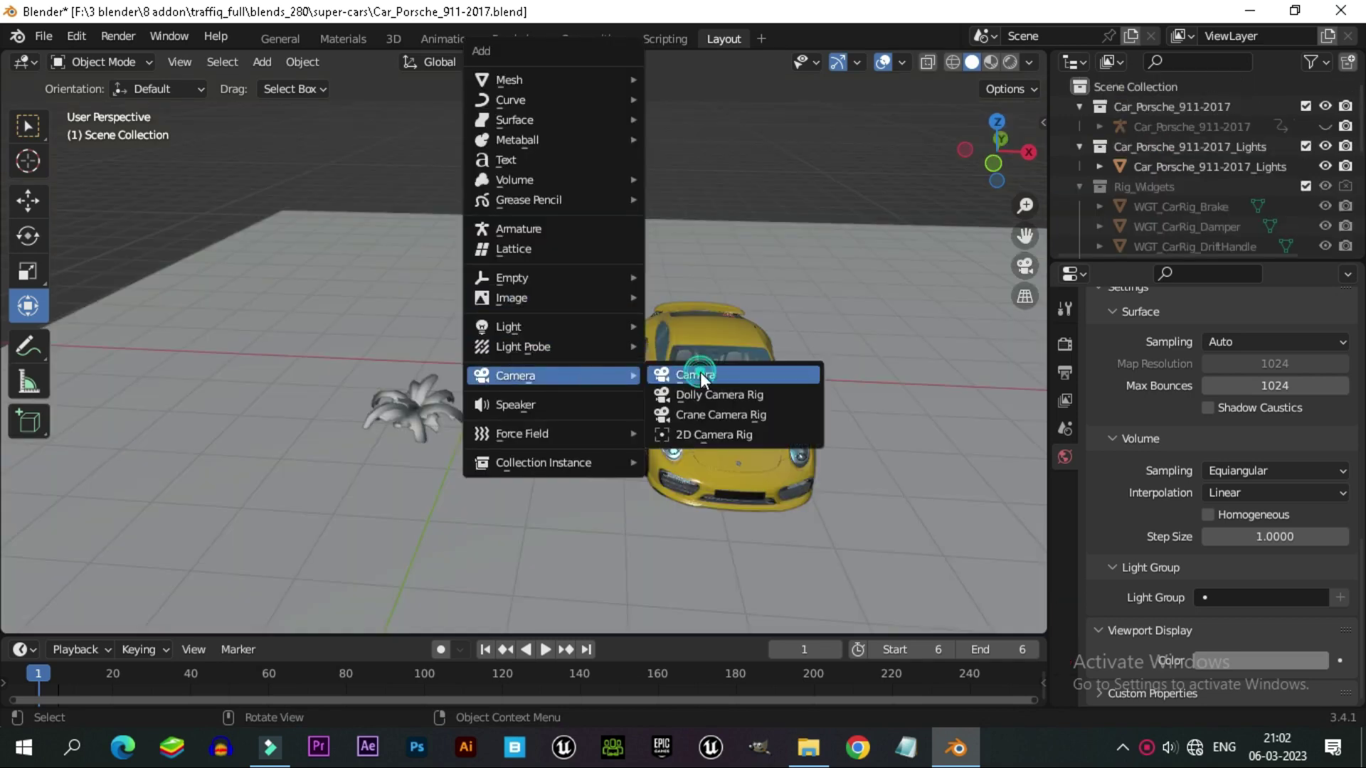
click(700, 373)
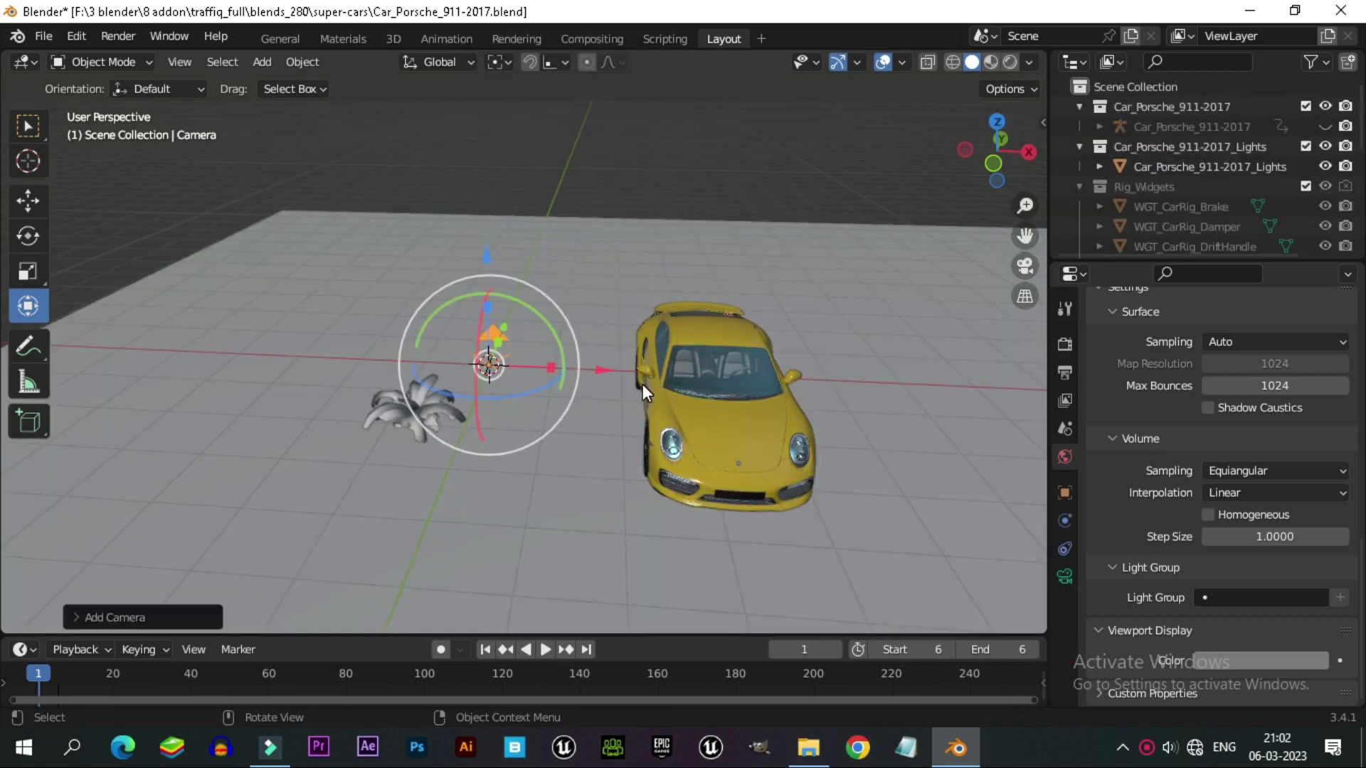
Enable Lock Camera to View and orbit the camera to frame the yellow Porsche.
key(KP_0)
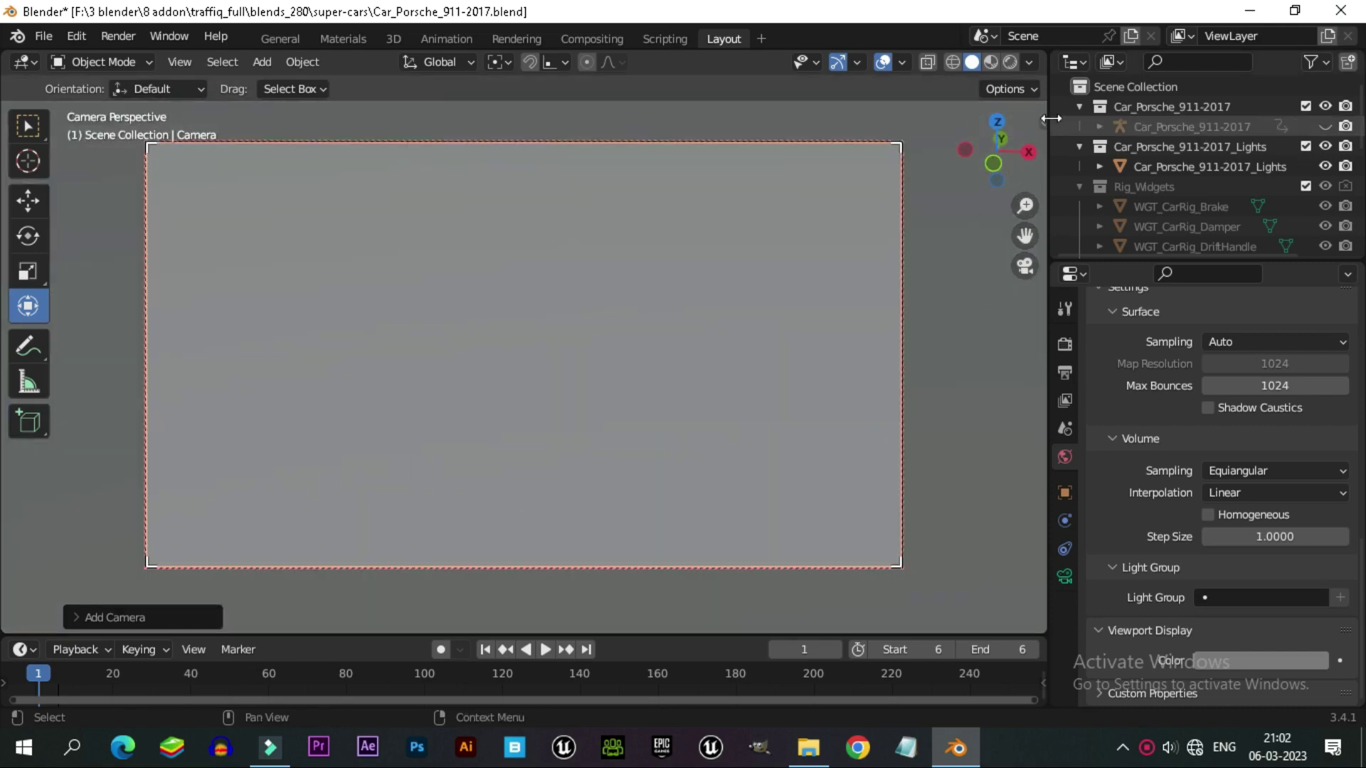
drag(1051, 118, 968, 120)
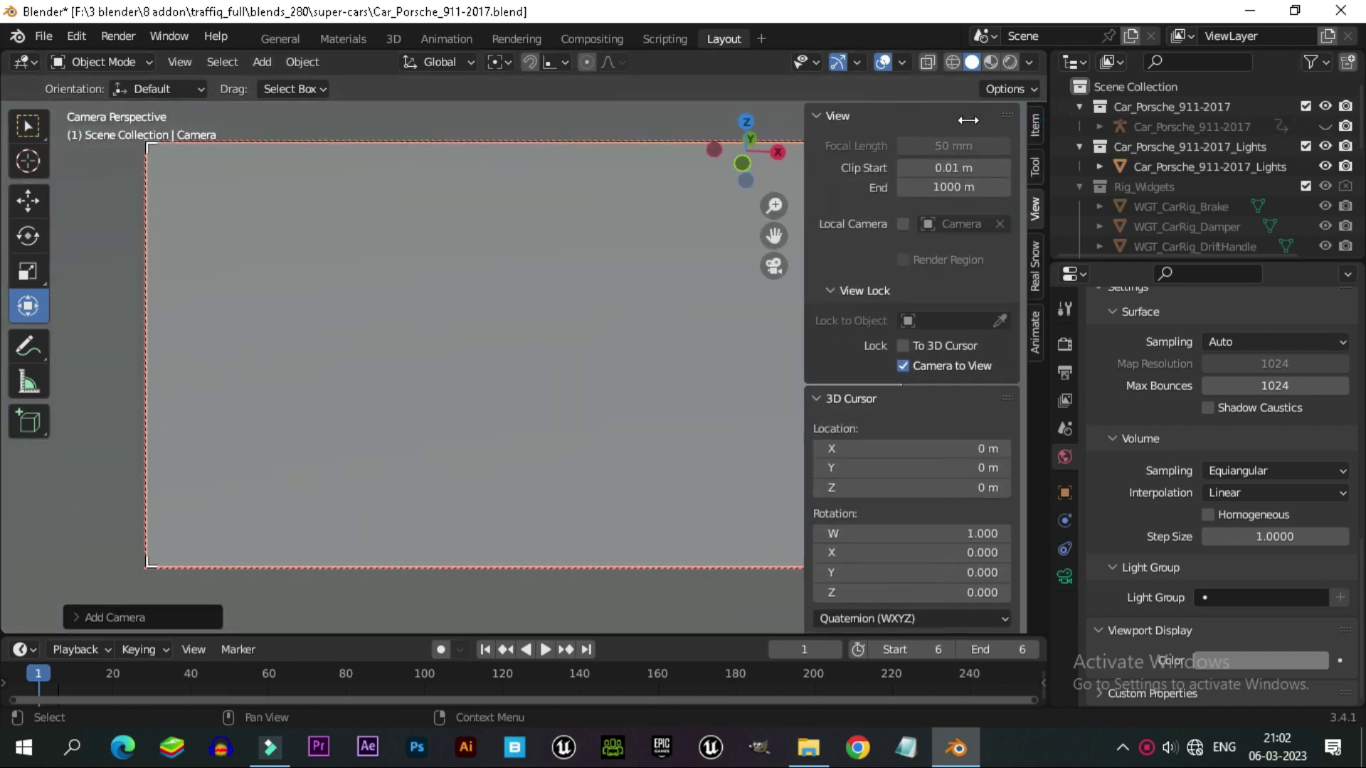
click(903, 346)
mouse_move(603, 322)
middle_down()
mouse_move(484, 288)
mouse_move(572, 418)
mouse_move(382, 374)
middle_up()
key(KP_0)
Move the plant beside the car and place three duplicates around it.
key(n)
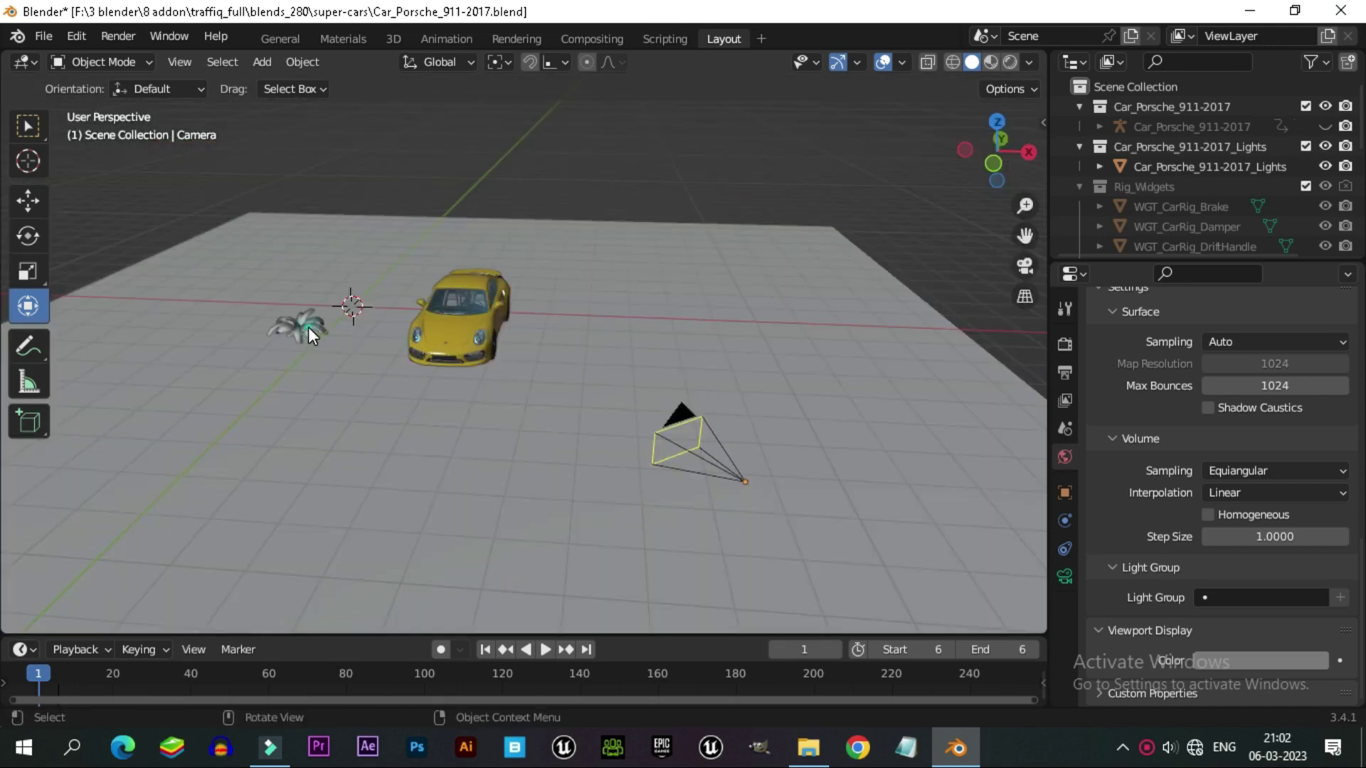
click(309, 326)
key(g)
click(408, 308)
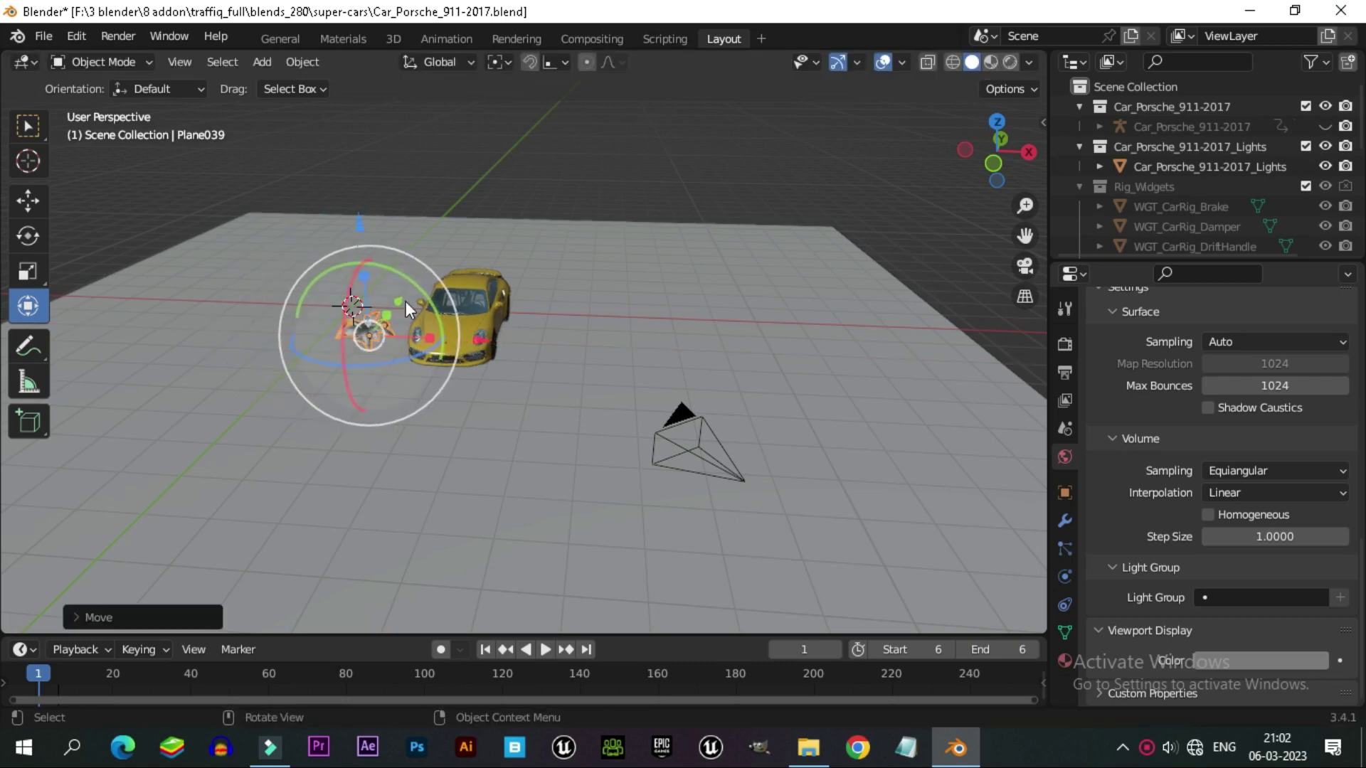
key(shift+d)
click(612, 426)
key(shift+d)
click(683, 426)
key(shift+d)
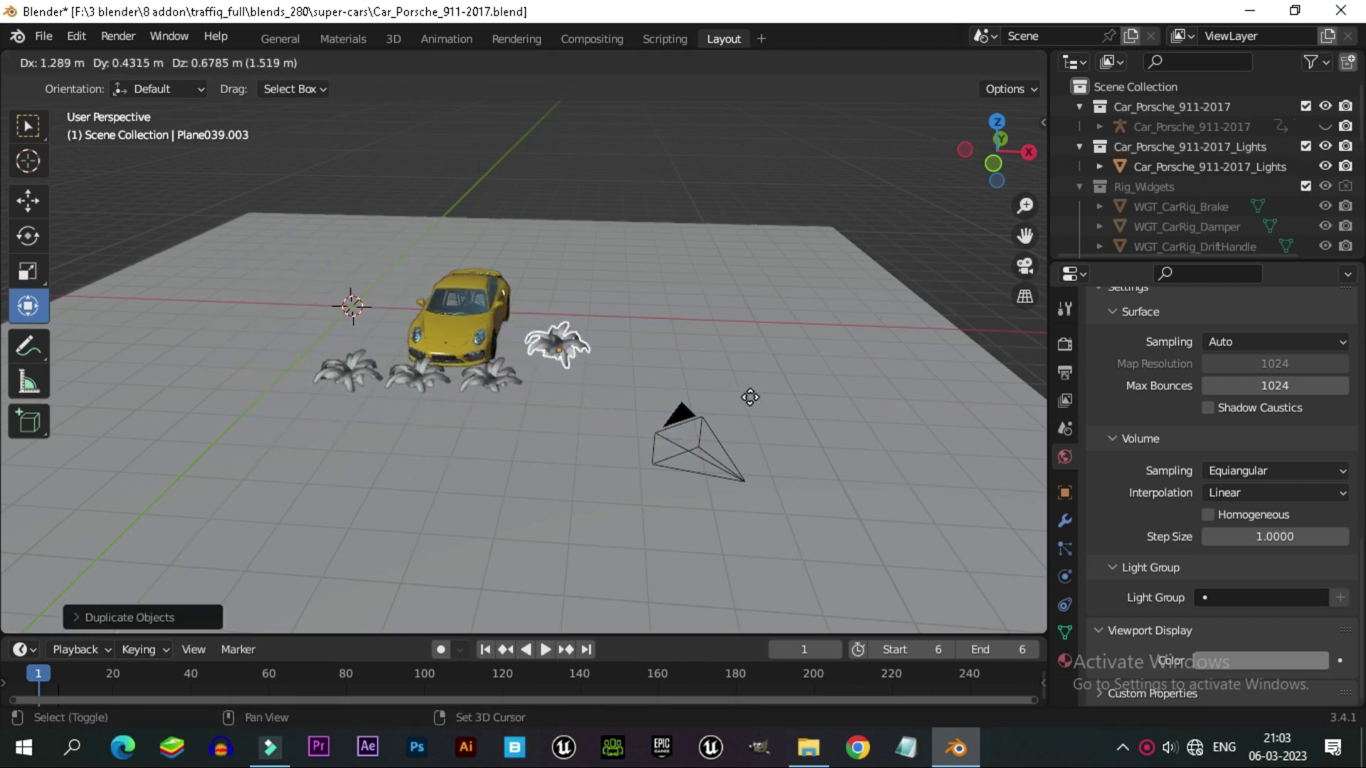
click(751, 397)
Duplicate another plant and adjust its height and spot beside the car.
key(shift+d)
click(729, 500)
middle_drag(729, 500, 672, 497)
key(shift+d)
key(z)
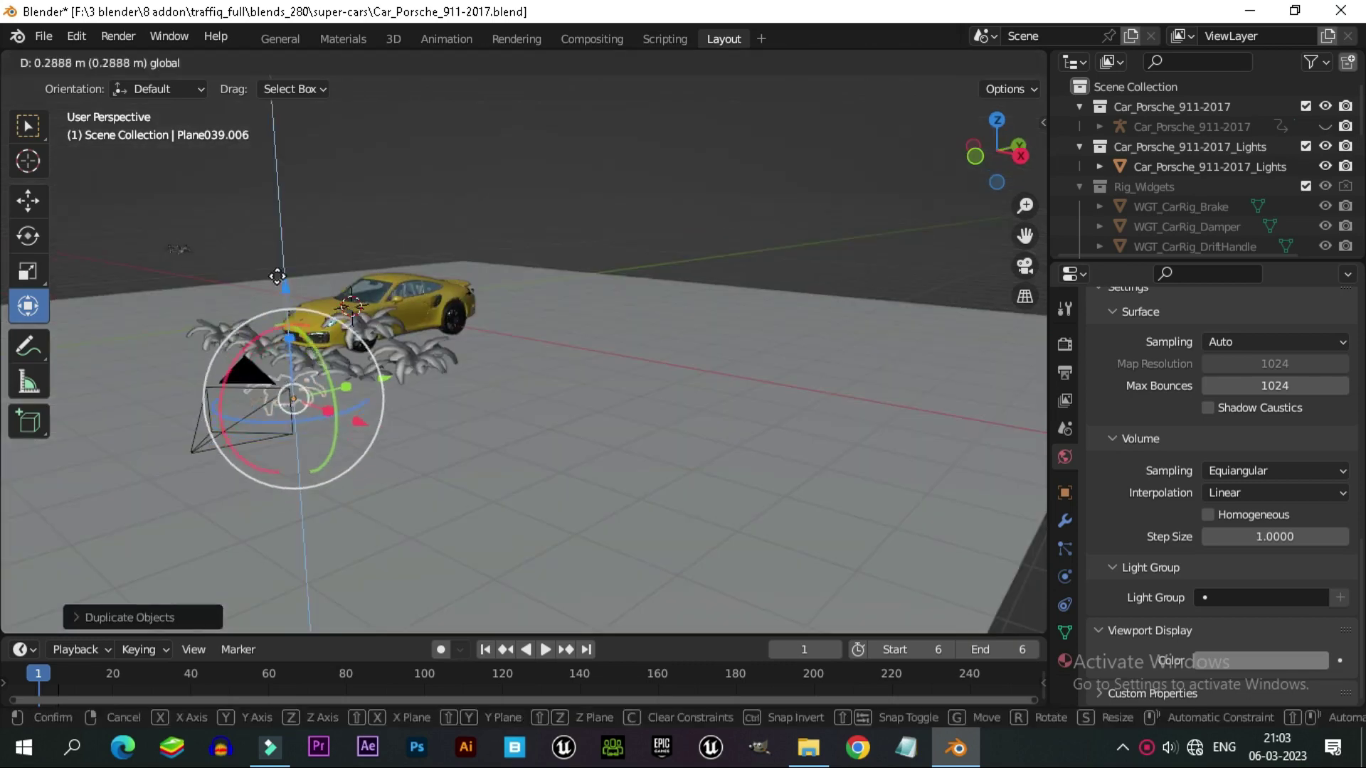
click(277, 276)
middle_drag(451, 390, 451, 448)
key(g)
click(575, 443)
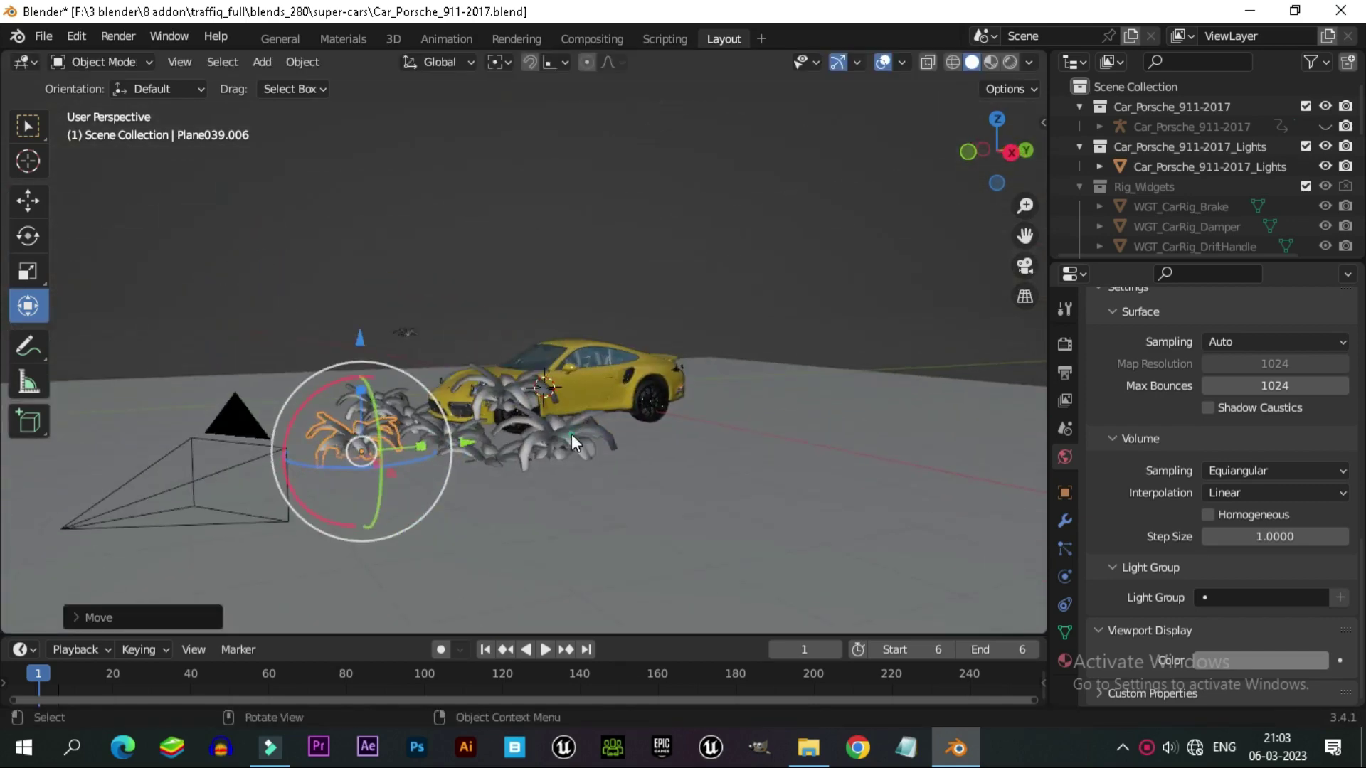
Reposition several plant copies closer to the car's side and front.
key(g)
click(562, 469)
mouse_move(562, 469)
middle_down()
mouse_move(683, 526)
mouse_move(727, 513)
middle_up()
click(626, 497)
key(g)
click(676, 495)
click(777, 512)
click(797, 455)
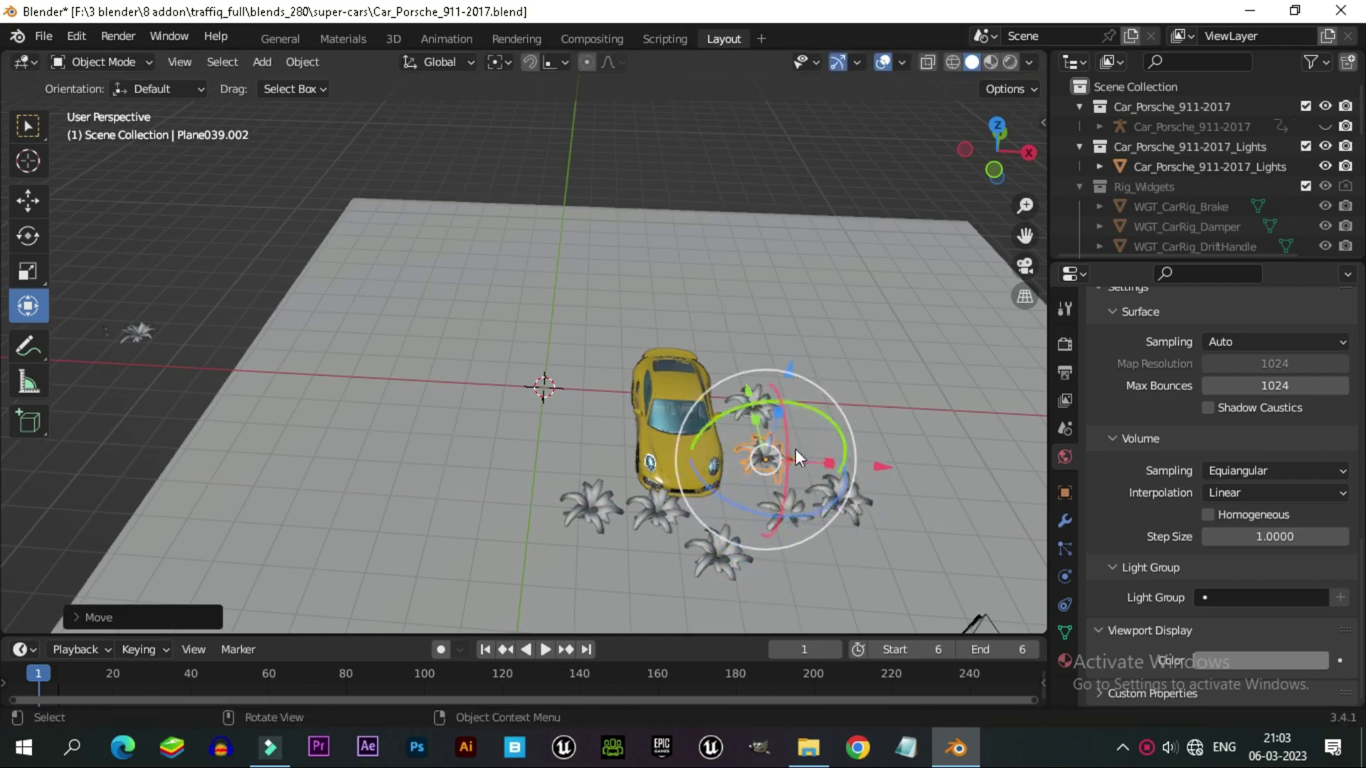
click(751, 402)
key(g)
click(782, 441)
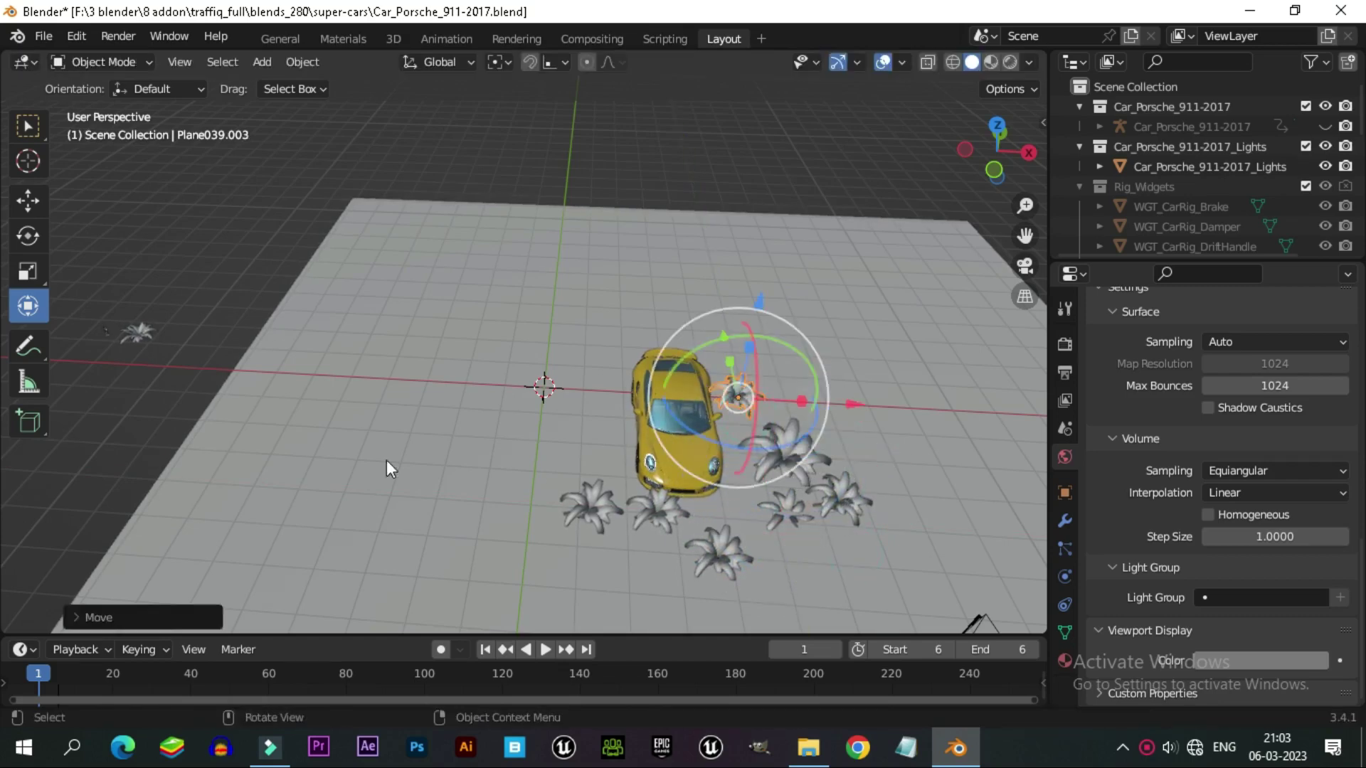
Move the lone left plant to the car's front and lower it onto the ground.
click(138, 345)
key(g)
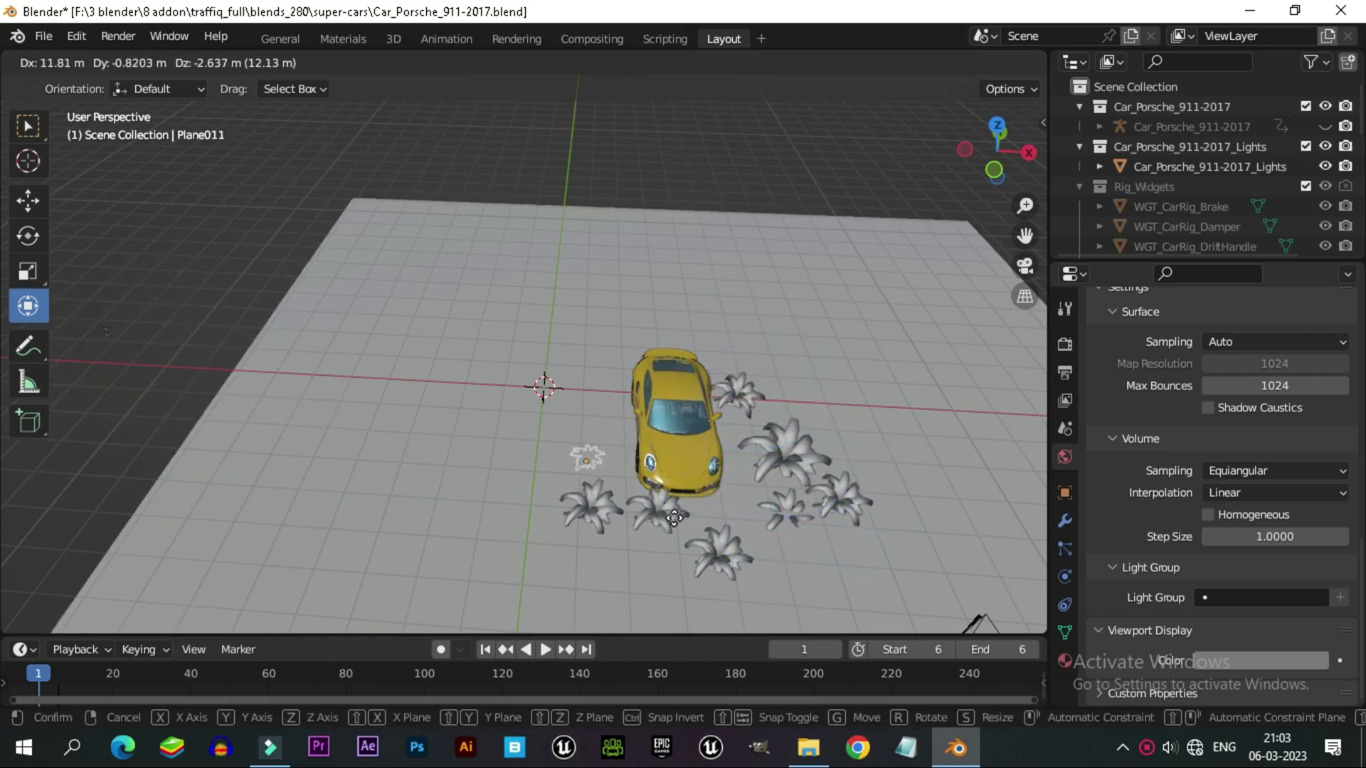
click(607, 393)
drag(607, 393, 597, 348)
middle_drag(664, 461, 627, 391)
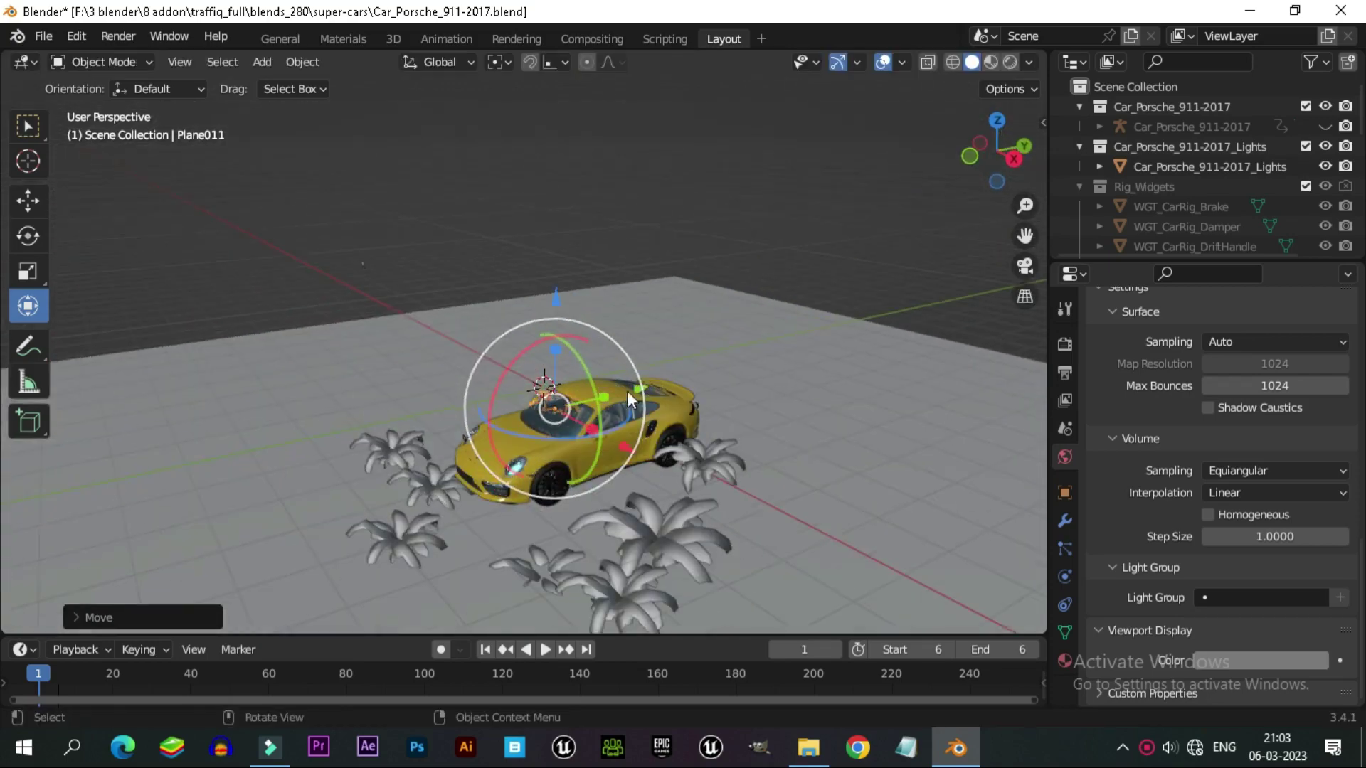
drag(642, 388, 530, 409)
scroll(613, 455, up, 3)
scroll(603, 450, up, 3)
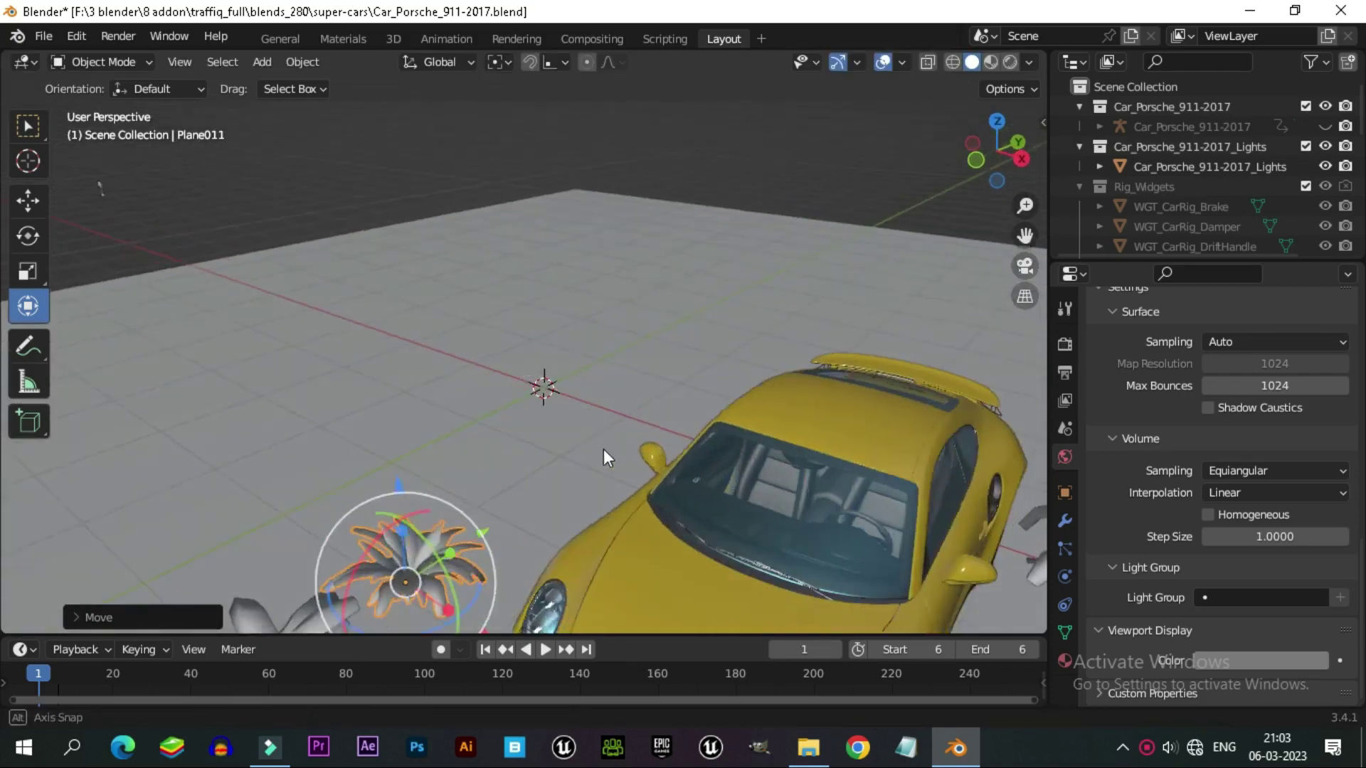
drag(358, 343, 384, 387)
scroll(384, 387, down, 5)
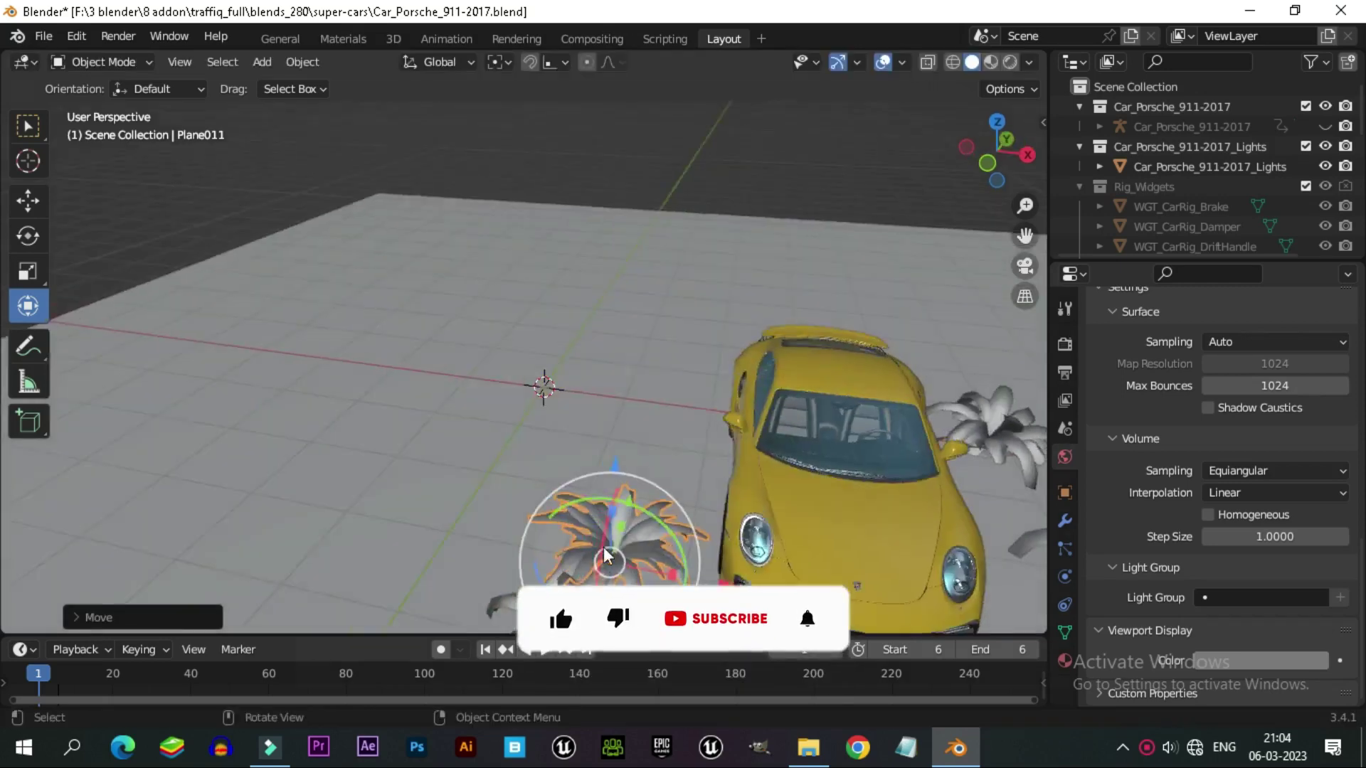
middle_drag(541, 427, 675, 521)
From the top view, place five more plant copies to the right of the car.
key(KP_7)
scroll(775, 494, up, 2)
key(shift+d)
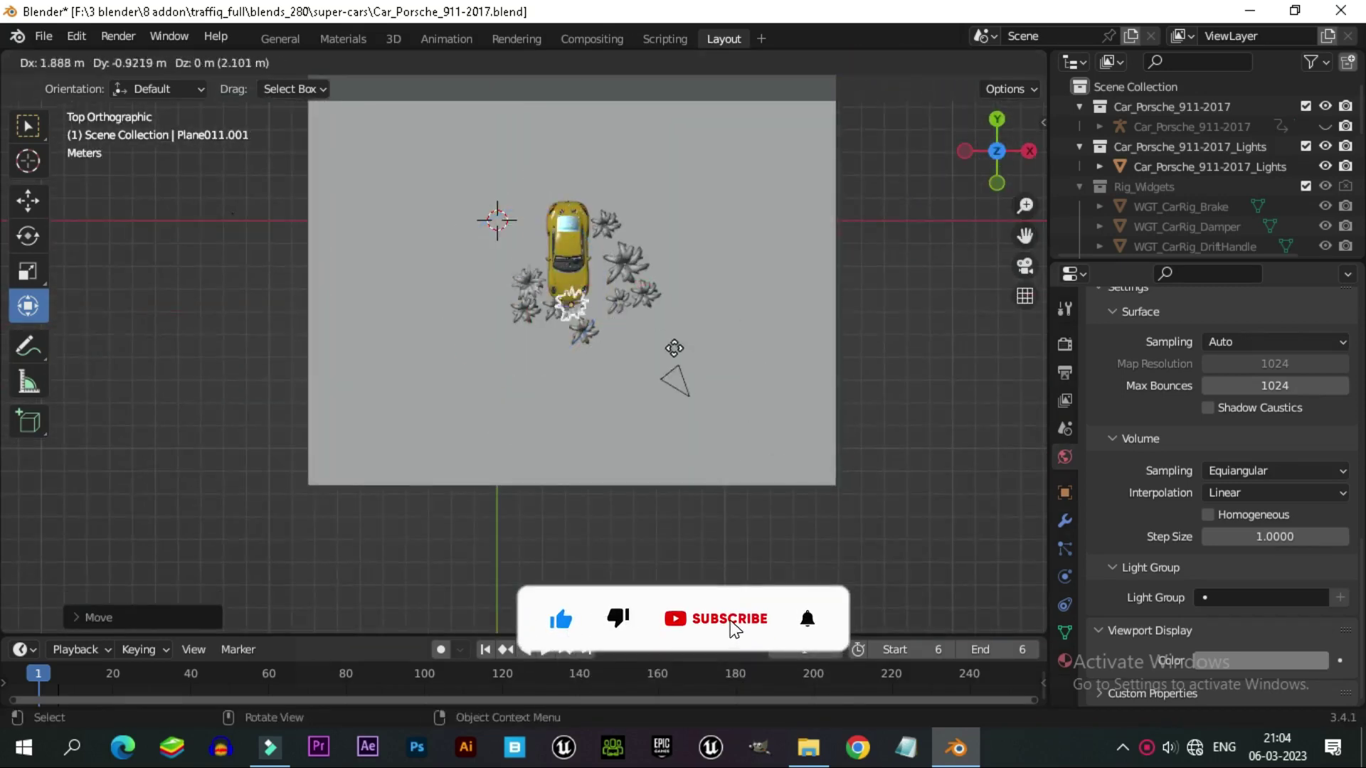
click(689, 354)
key(shift+d)
click(698, 323)
key(shift+d)
click(695, 284)
key(shift+d)
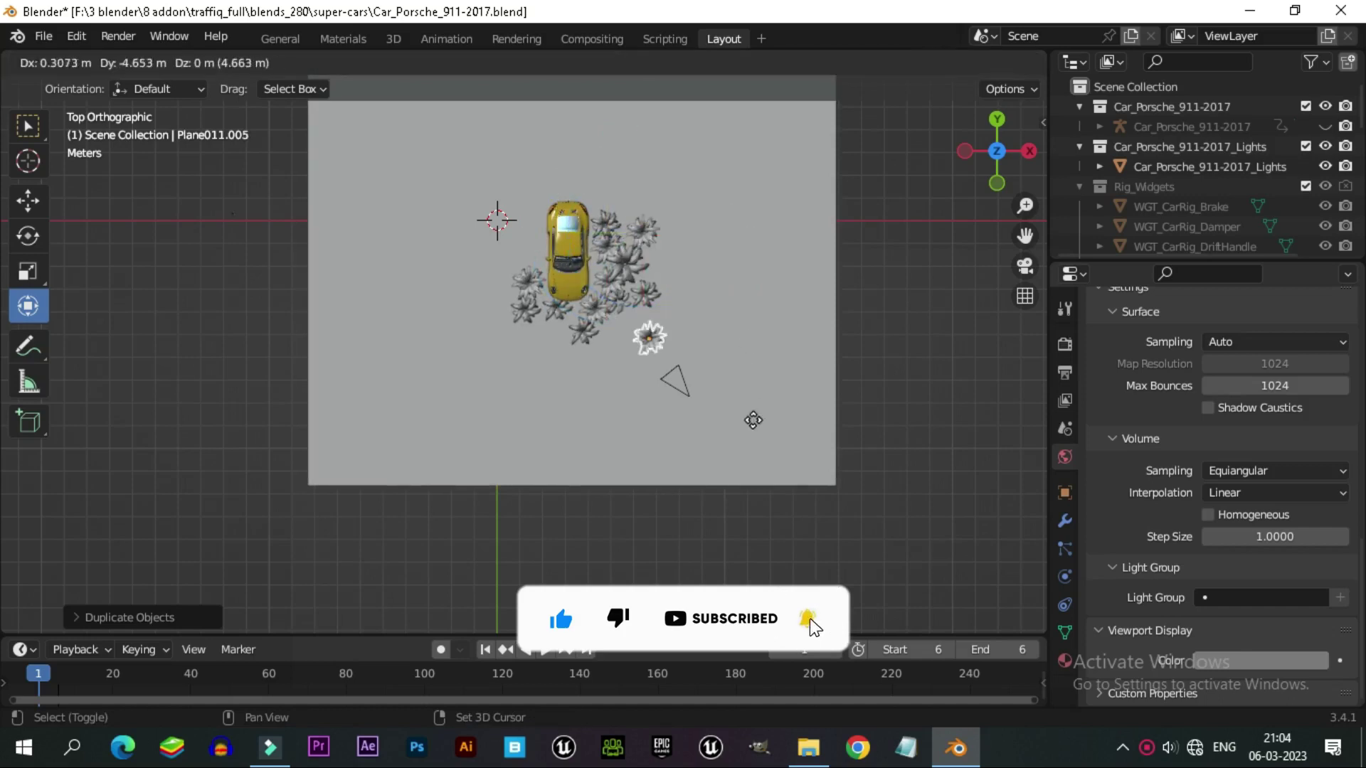
click(792, 419)
key(shift+d)
click(695, 518)
Resize one plant copy and drop four more copies beside the car.
key(shift+d)
click(759, 512)
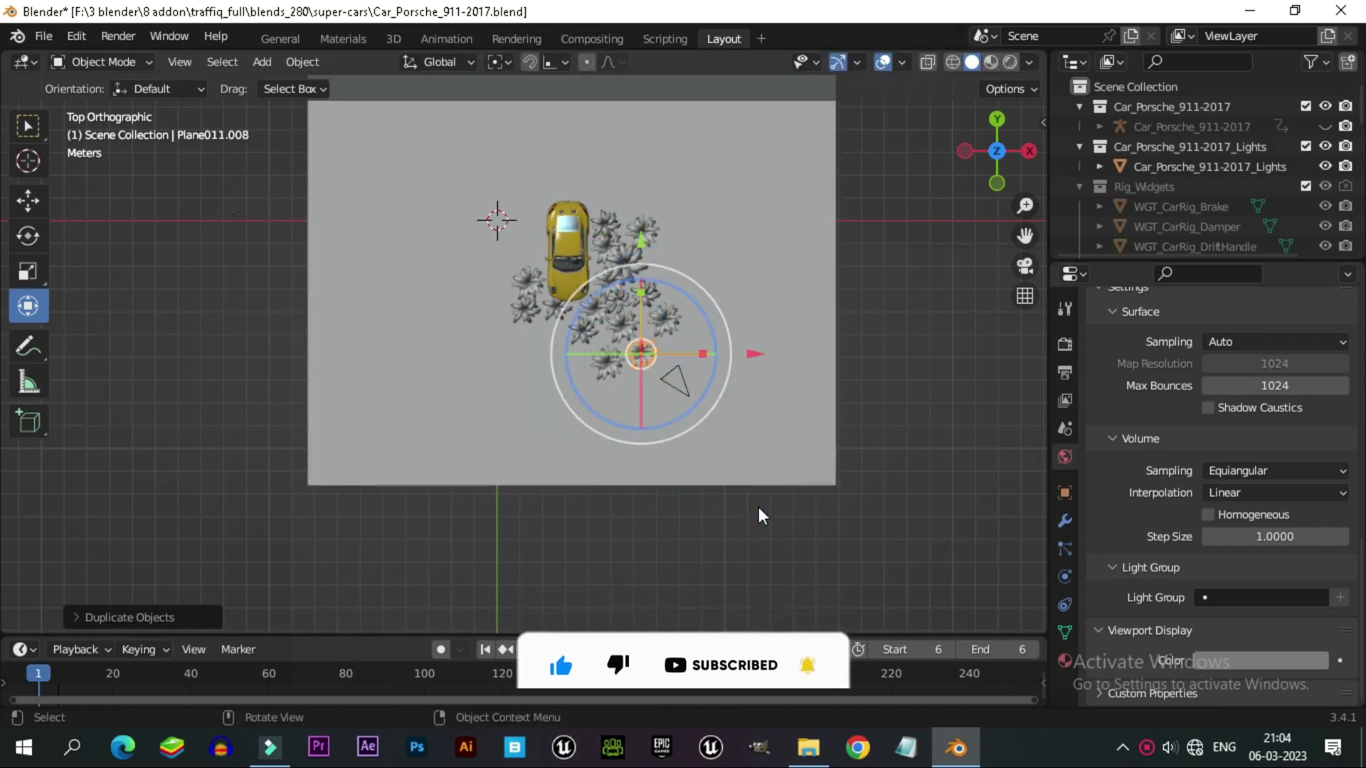
key(s)
click(732, 486)
key(shift+d)
click(711, 366)
key(shift+d)
click(671, 396)
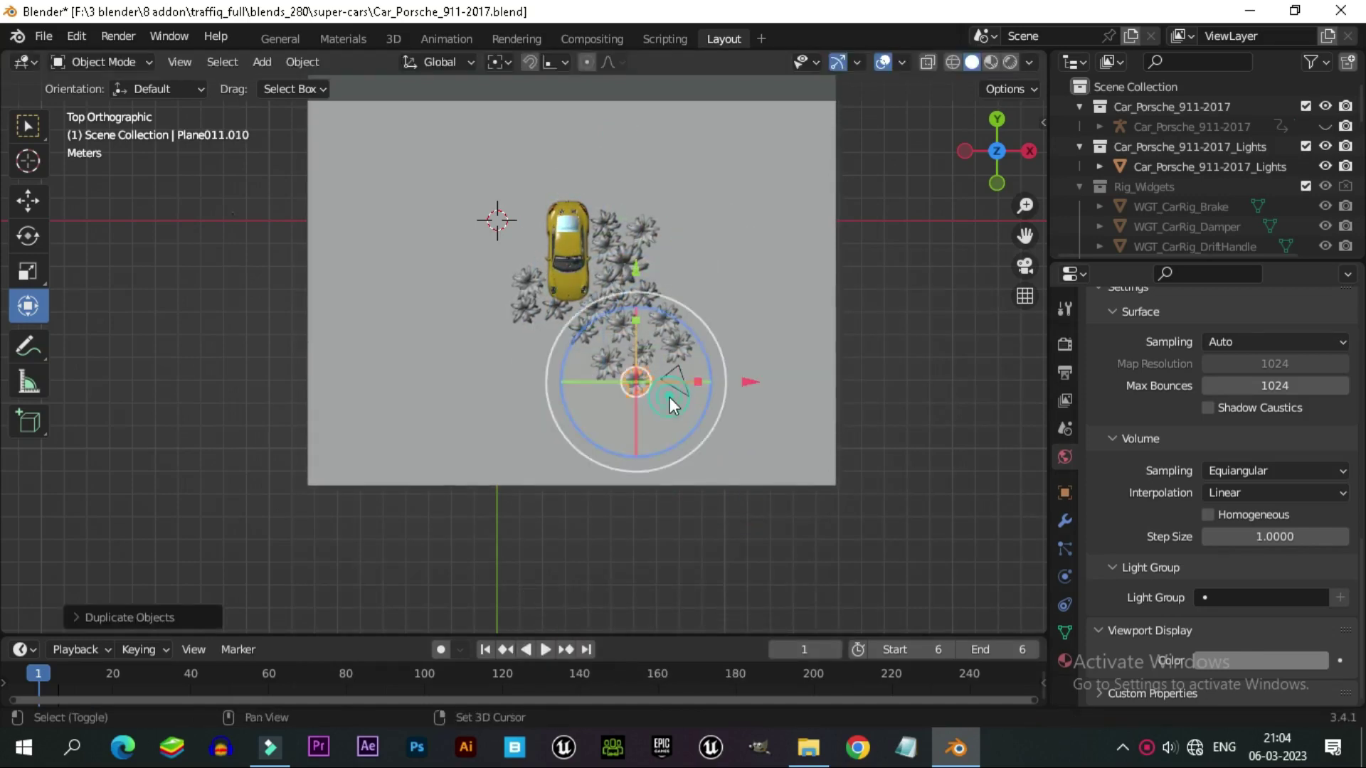
key(shift+d)
click(627, 346)
key(shift+d)
click(541, 353)
Place an enlarged plant copy in front of the car and shift it closer.
key(shift+d)
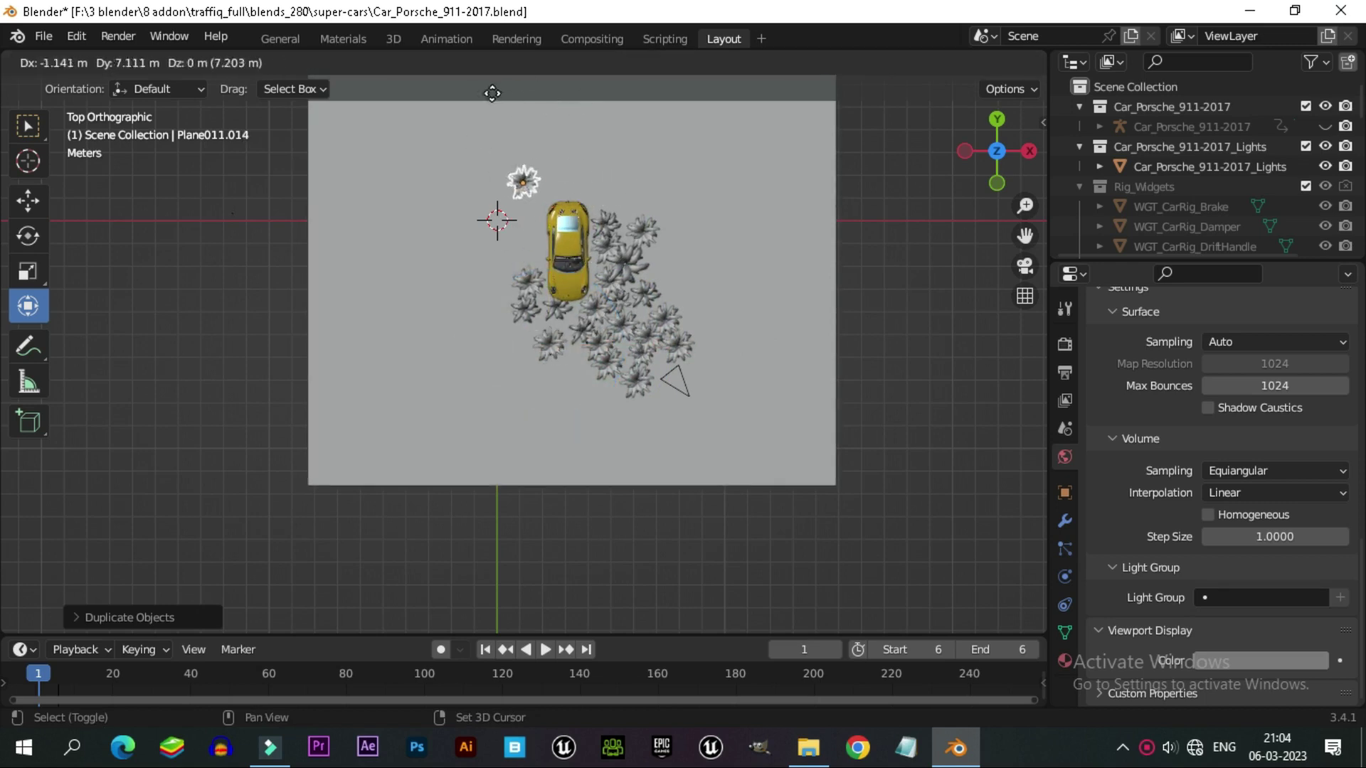
click(487, 124)
key(shift+d)
click(446, 184)
key(s)
click(491, 213)
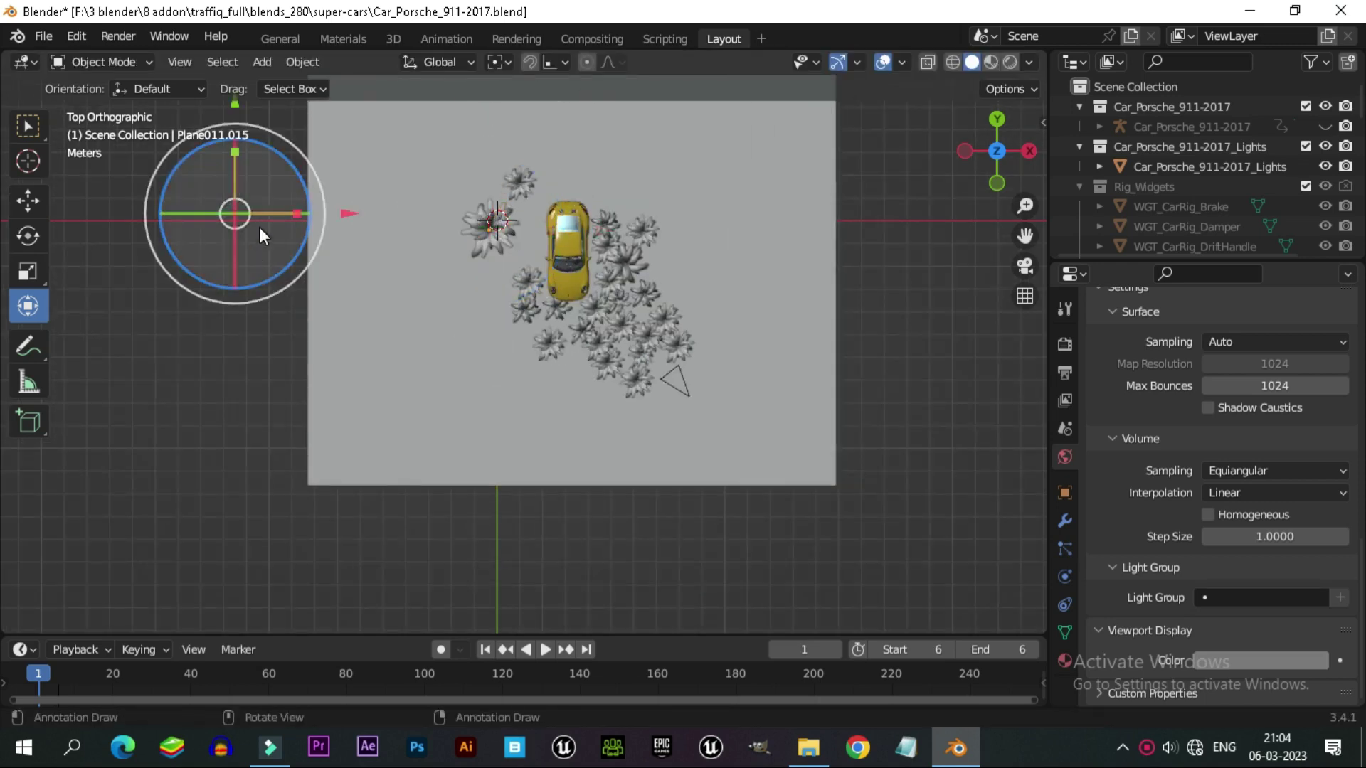
key(g)
click(663, 338)
Add another resized plant copy and snap it to the 3D cursor.
key(shift+d)
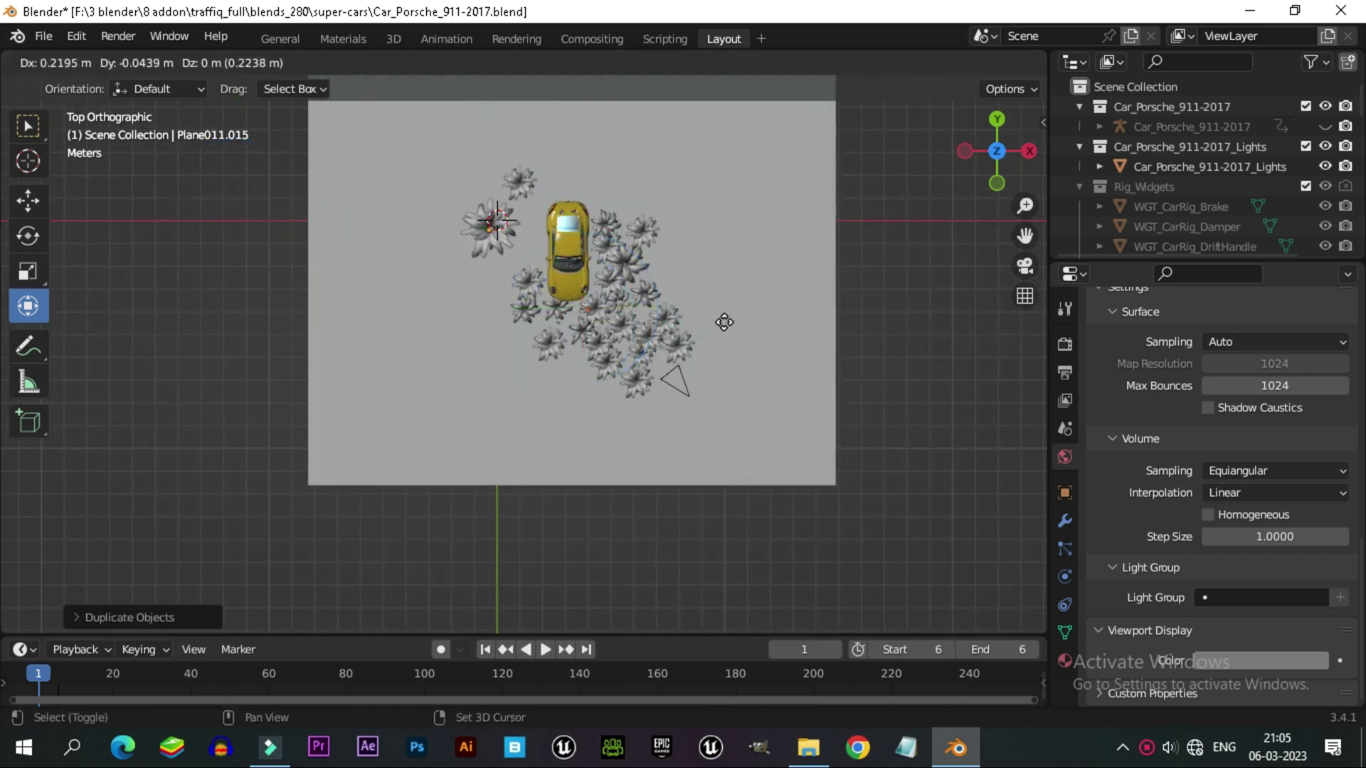
click(747, 350)
key(s)
click(788, 391)
key(shift+s)
click(742, 296)
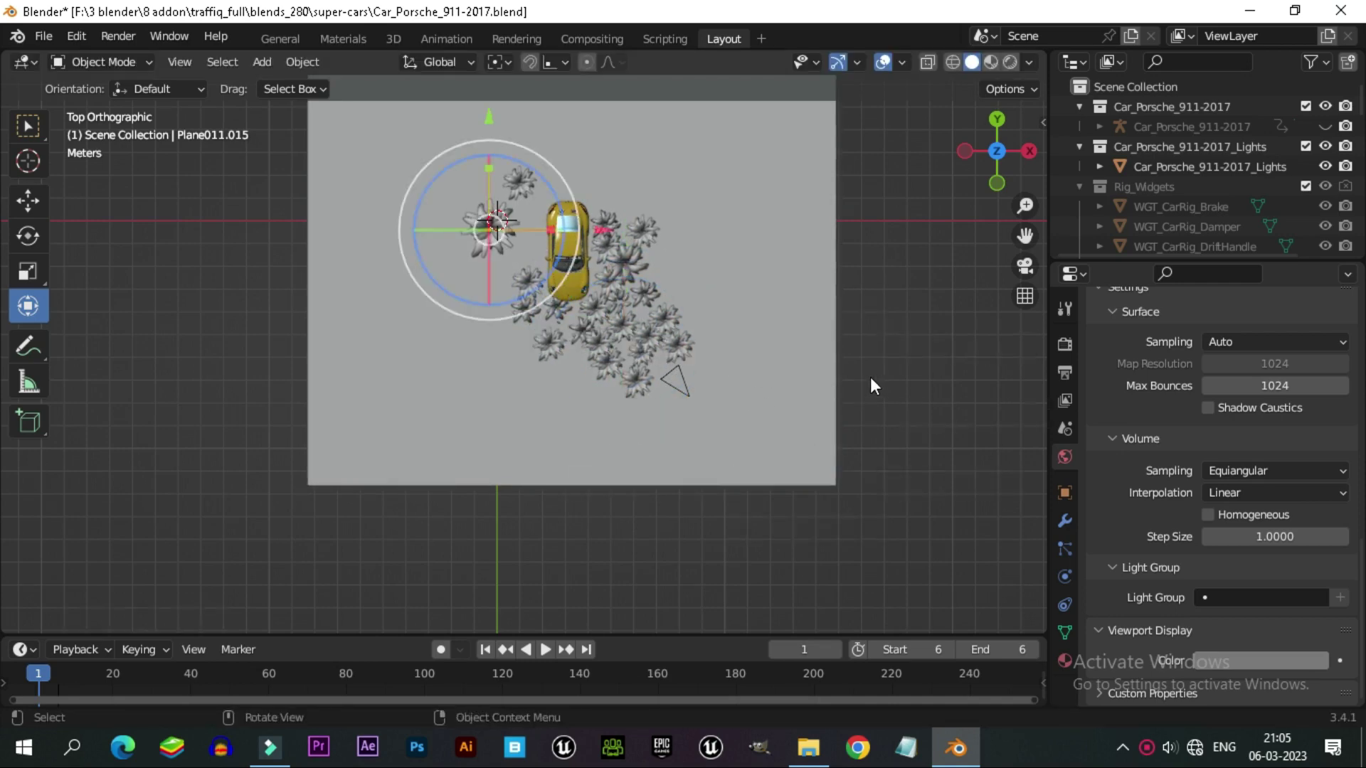
In camera view, lower the left-hand plants, including fern Plane068, then show World properties.
key(KP_0)
key(g)
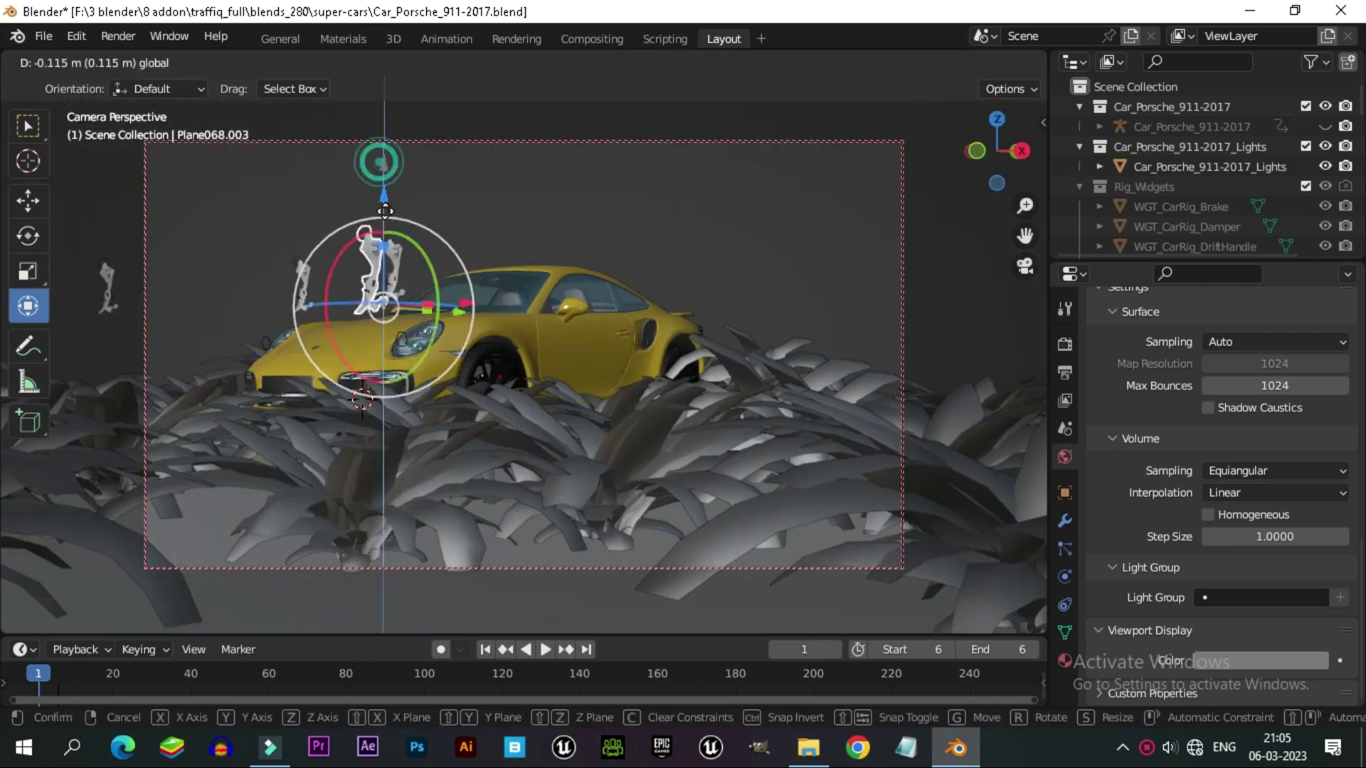
click(415, 231)
click(303, 281)
click(106, 285)
key(g)
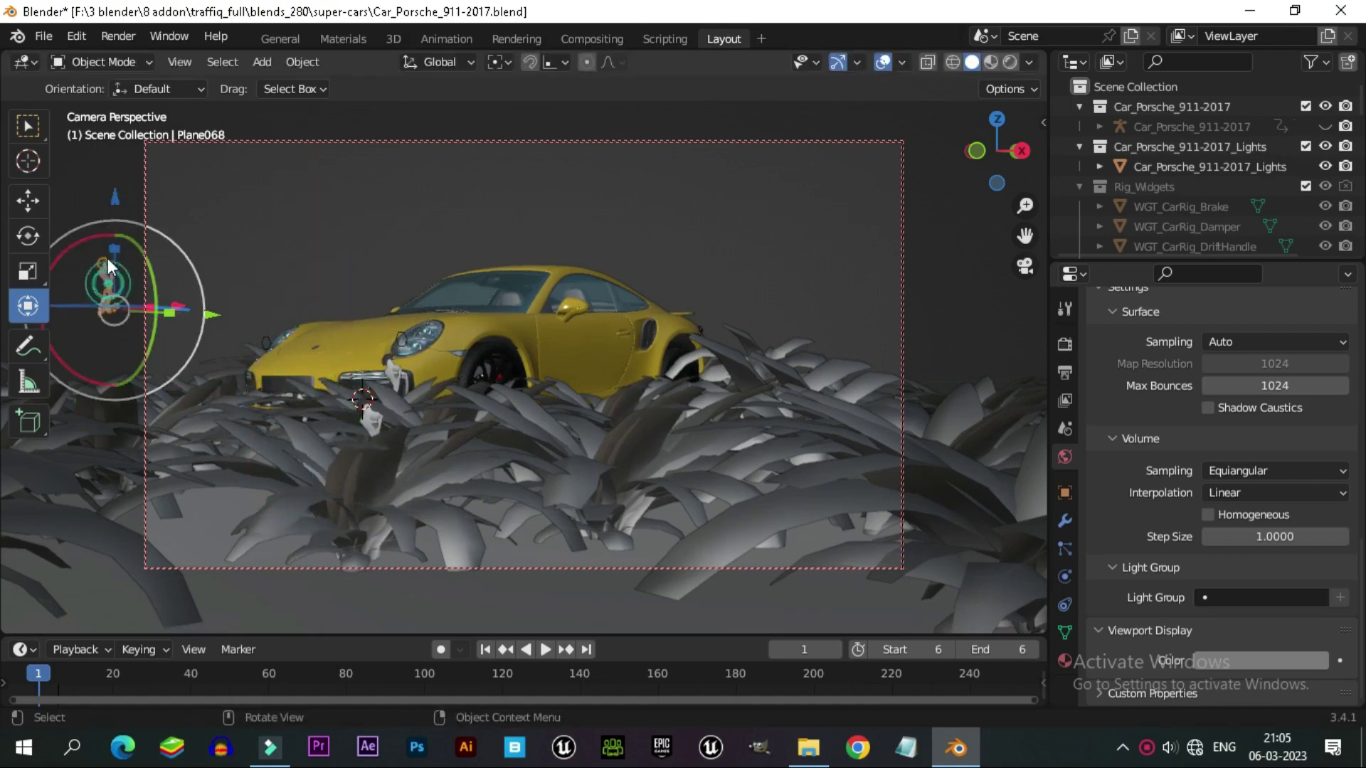
click(114, 455)
scroll(1209, 427, up, 5)
click(1065, 344)
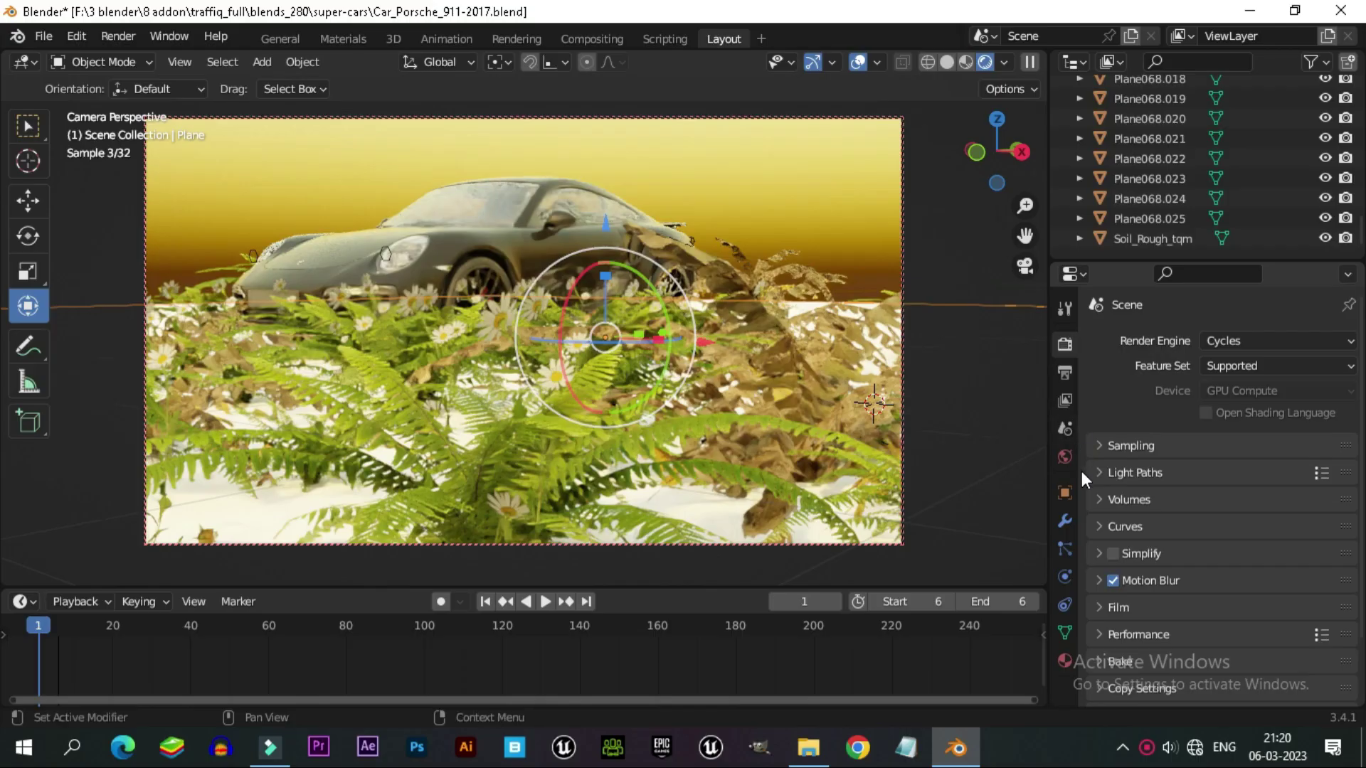
click(1064, 457)
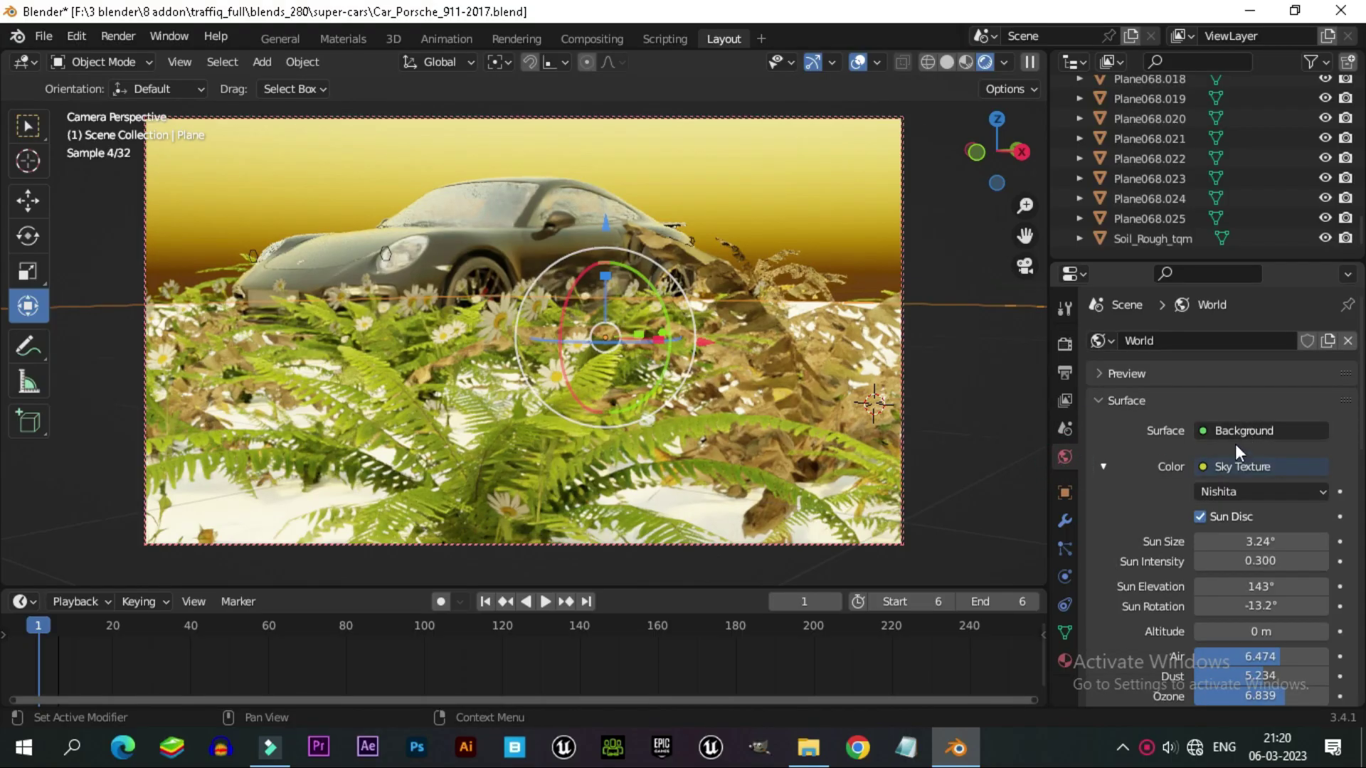
Set the world Color to an Environment Texture using scythian_tombs_2_4k.exr from the hdri 4k folder.
click(1215, 427)
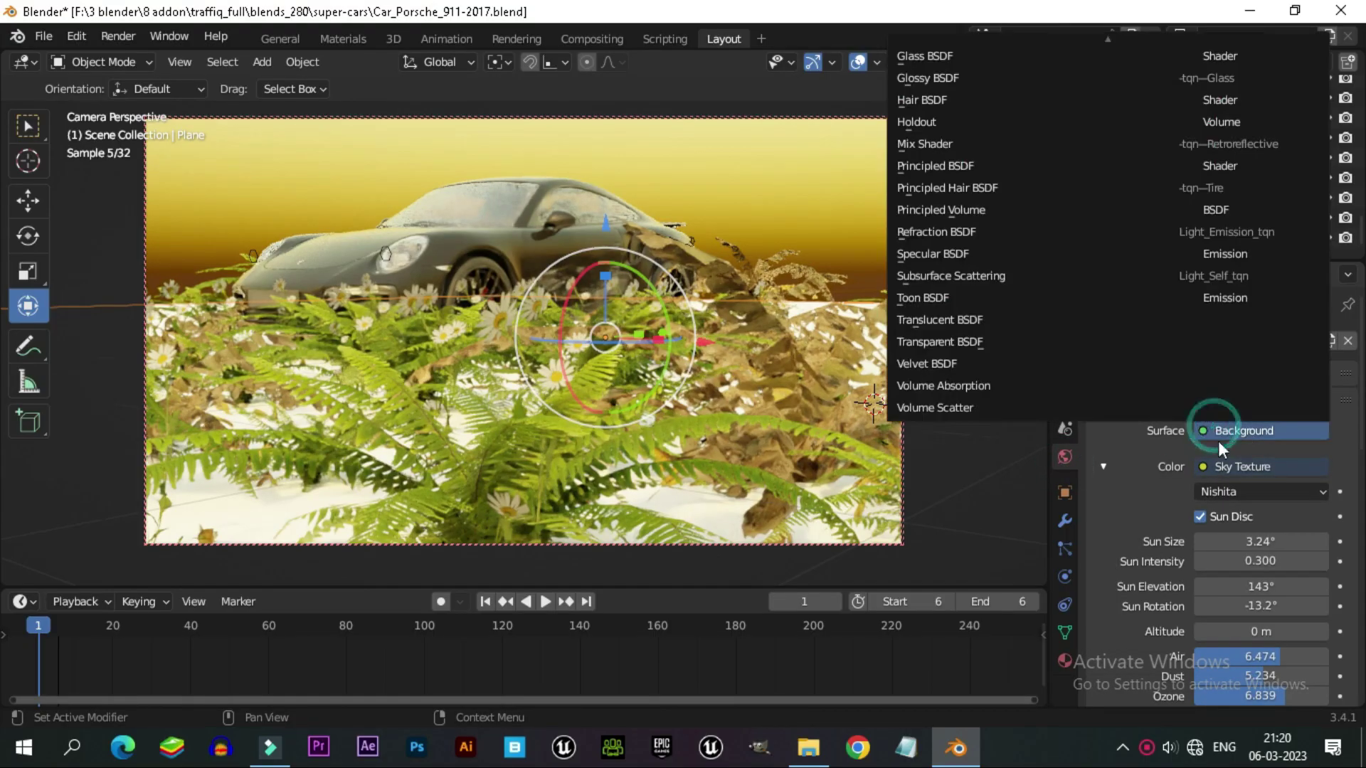
click(1205, 468)
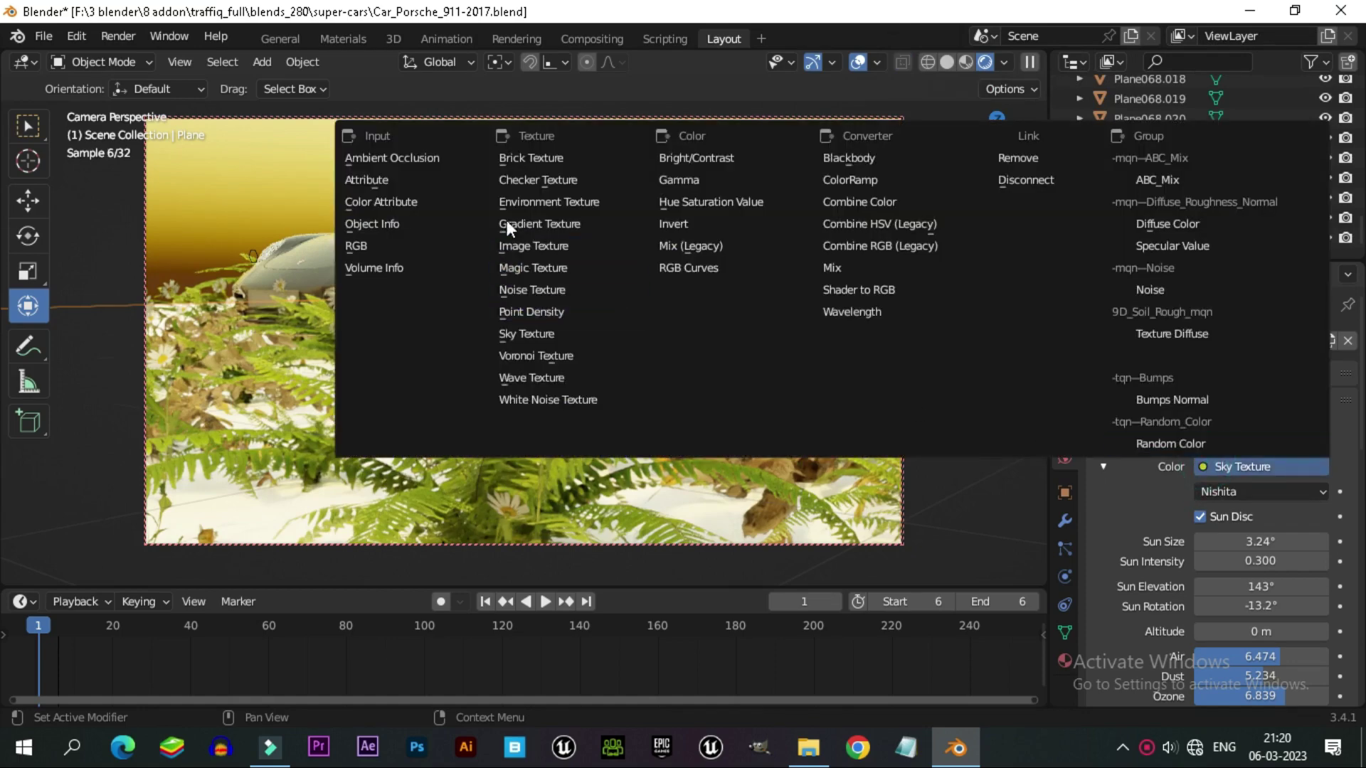
click(517, 201)
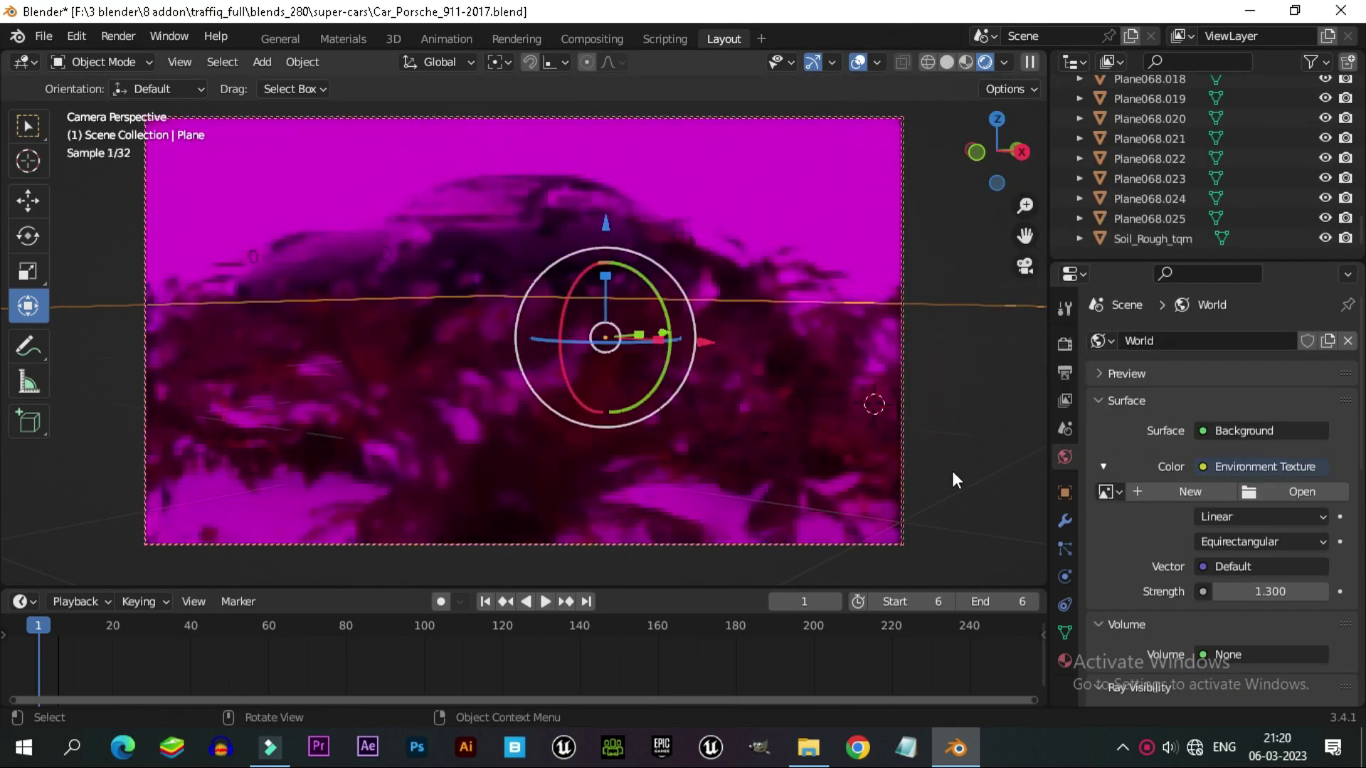
click(1249, 493)
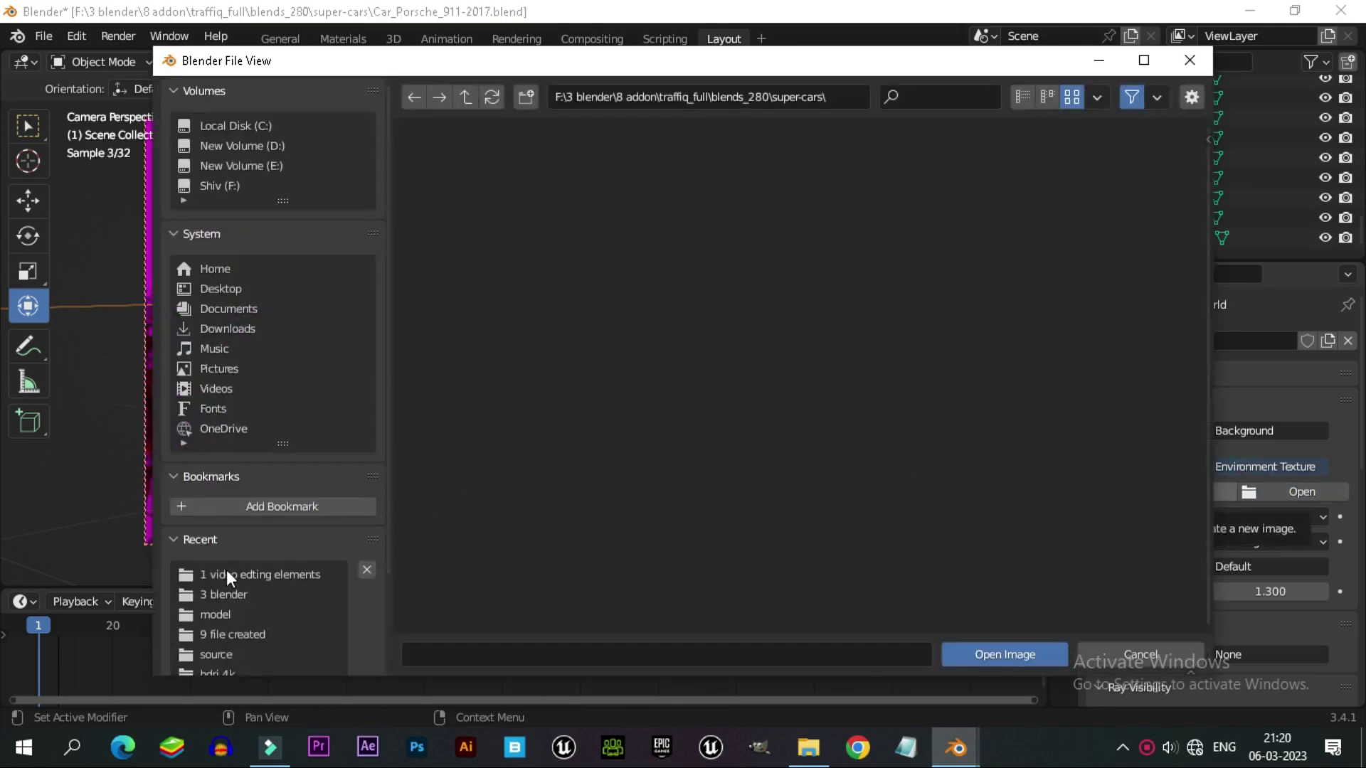
scroll(226, 569, down, 3)
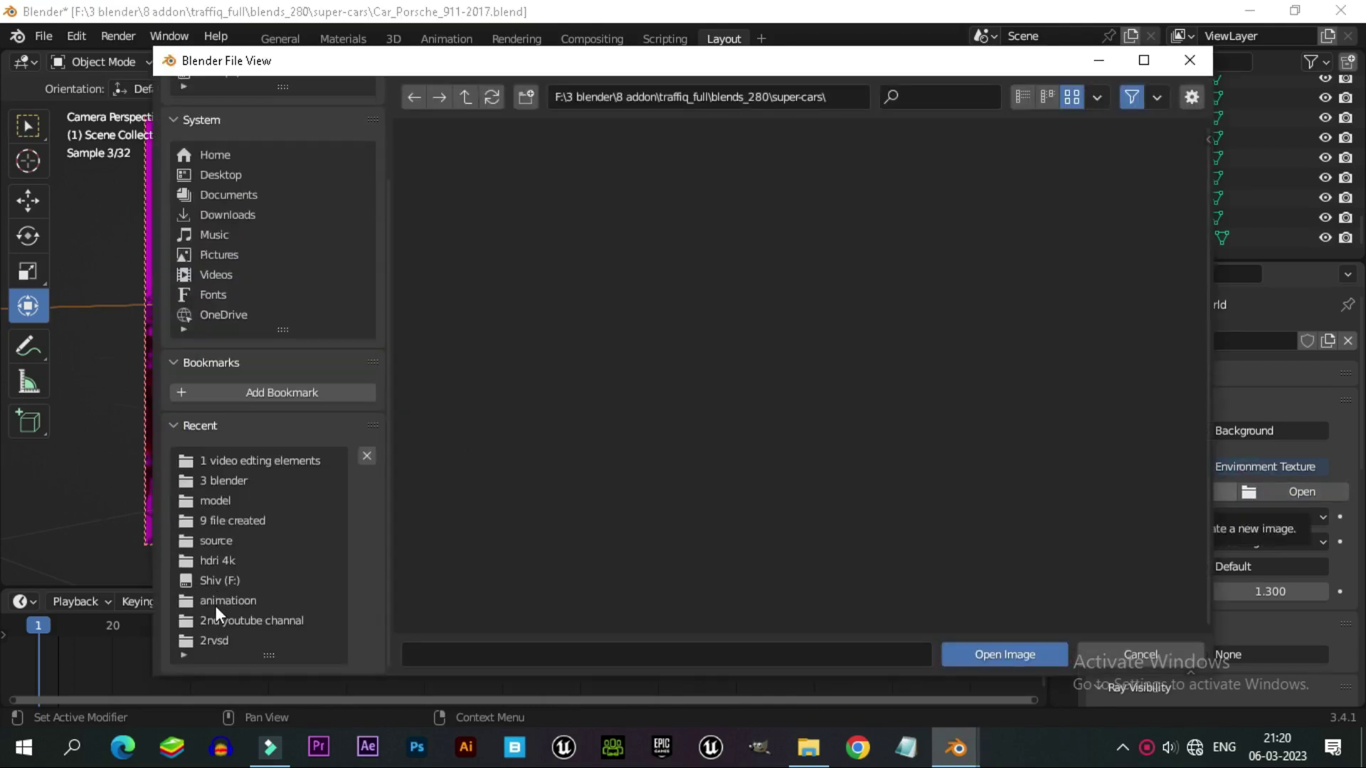
click(213, 559)
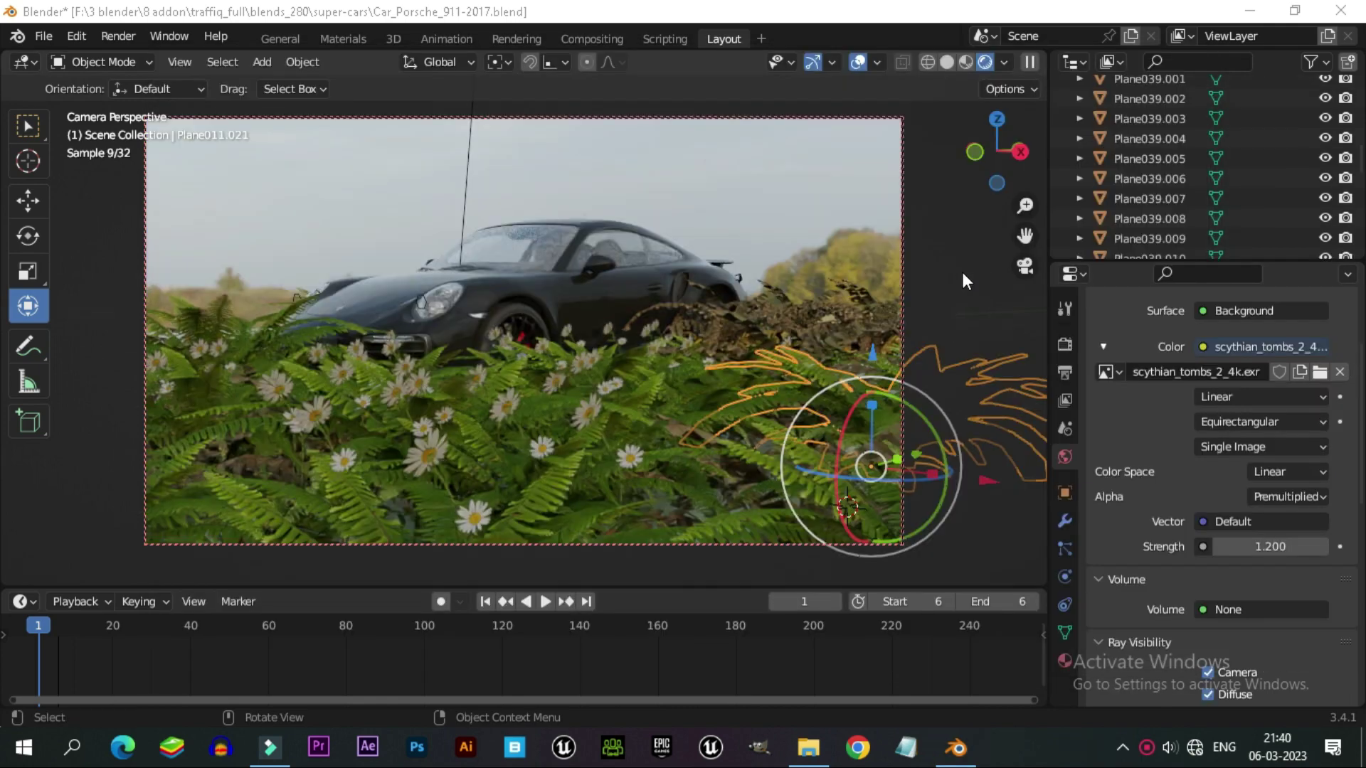
Deselect the fern and select the ground object Plane in the outliner.
click(773, 202)
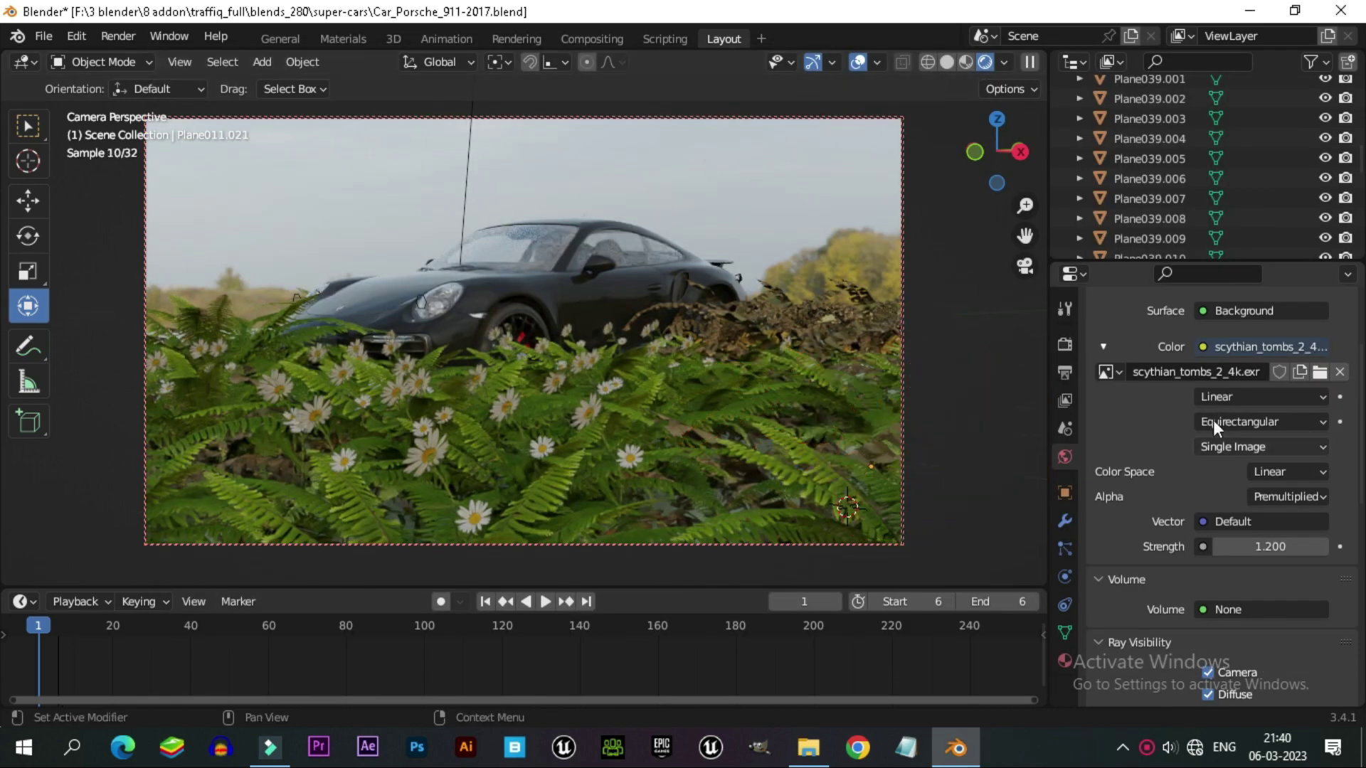
scroll(1184, 566, down, 5)
scroll(1154, 570, up, 8)
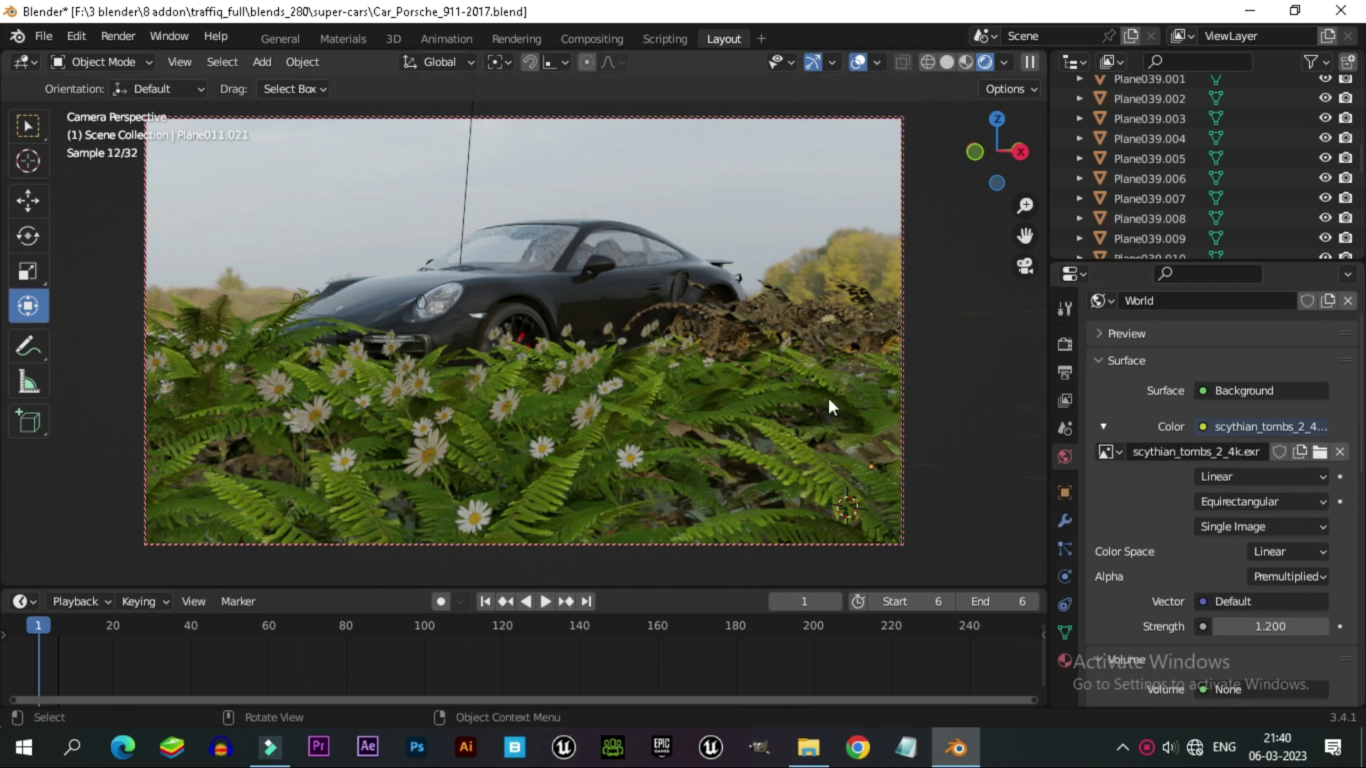
scroll(1111, 185, down, 5)
scroll(1128, 171, down, 3)
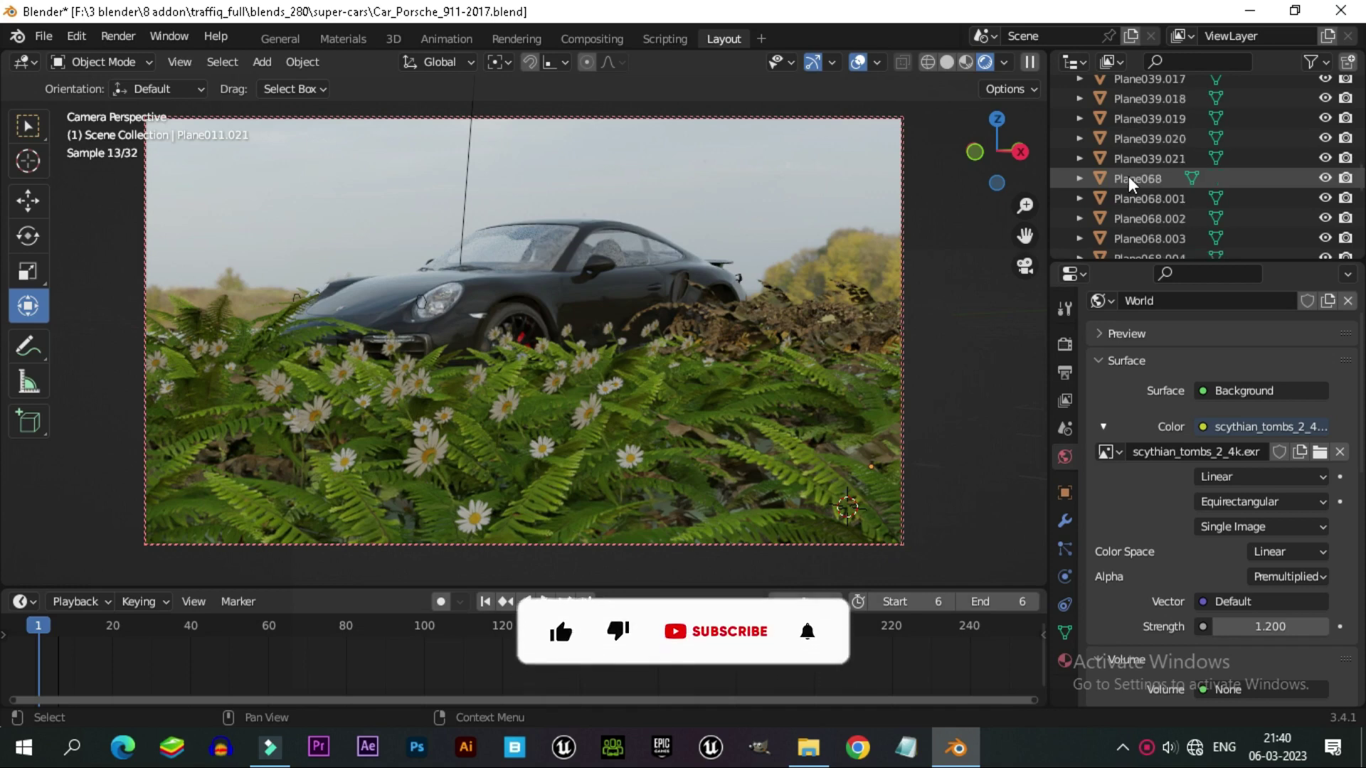
scroll(1129, 176, down, 3)
scroll(1131, 185, down, 7)
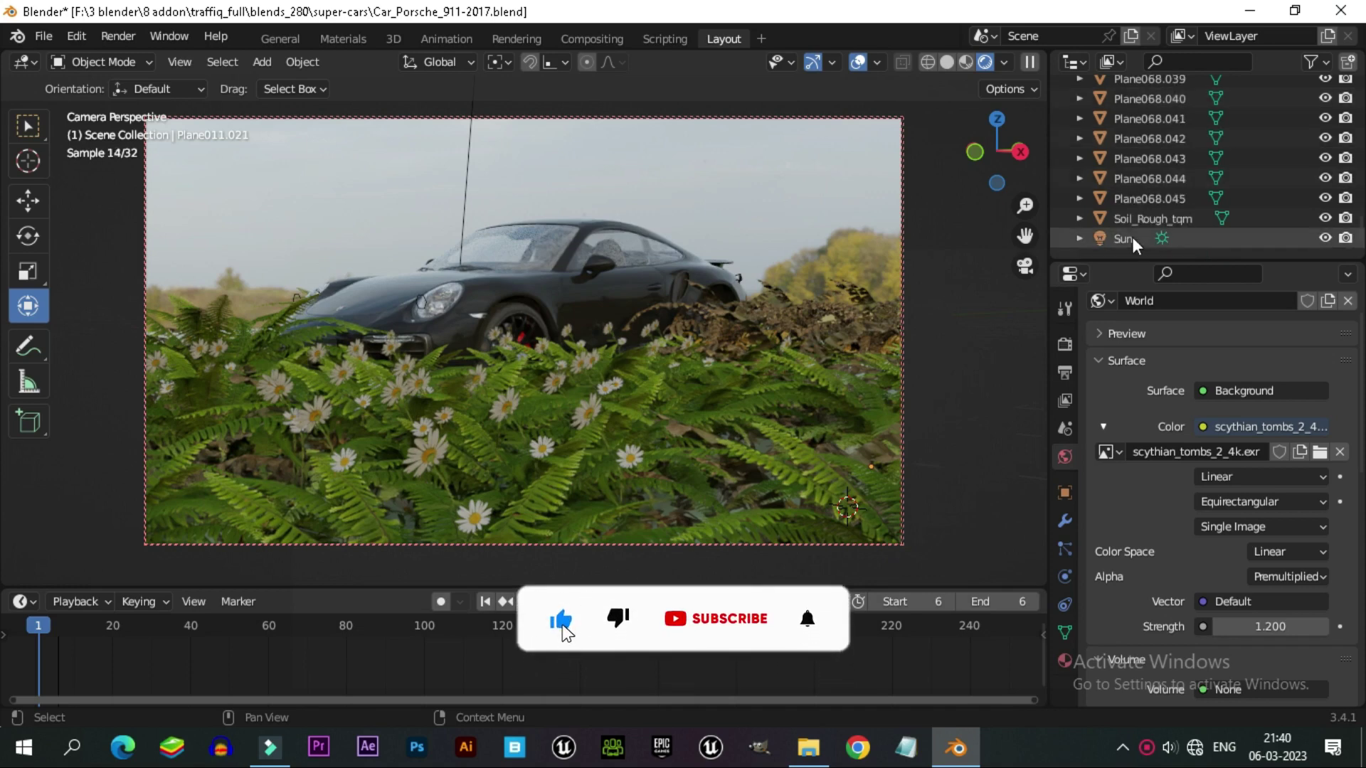
key(period)
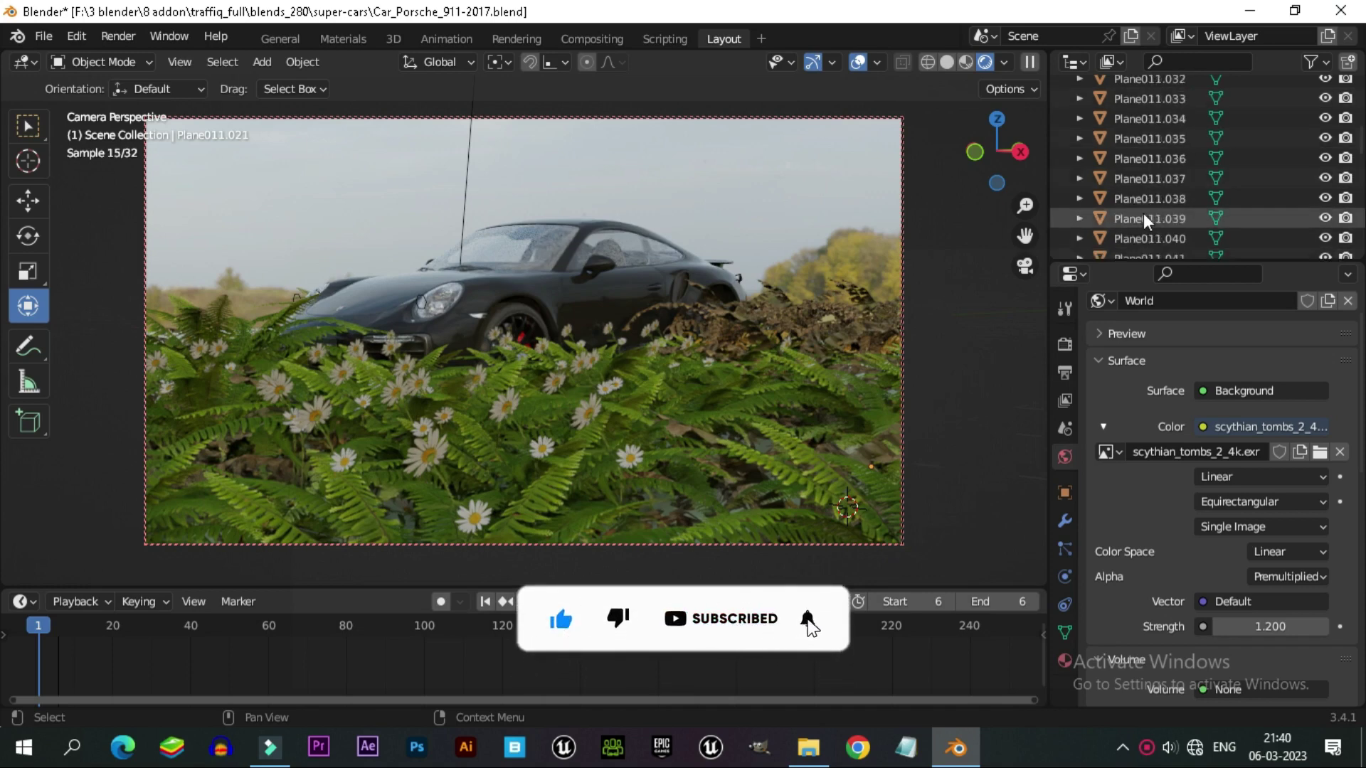
scroll(1142, 212, up, 10)
scroll(1129, 225, down, 5)
scroll(1141, 211, down, 2)
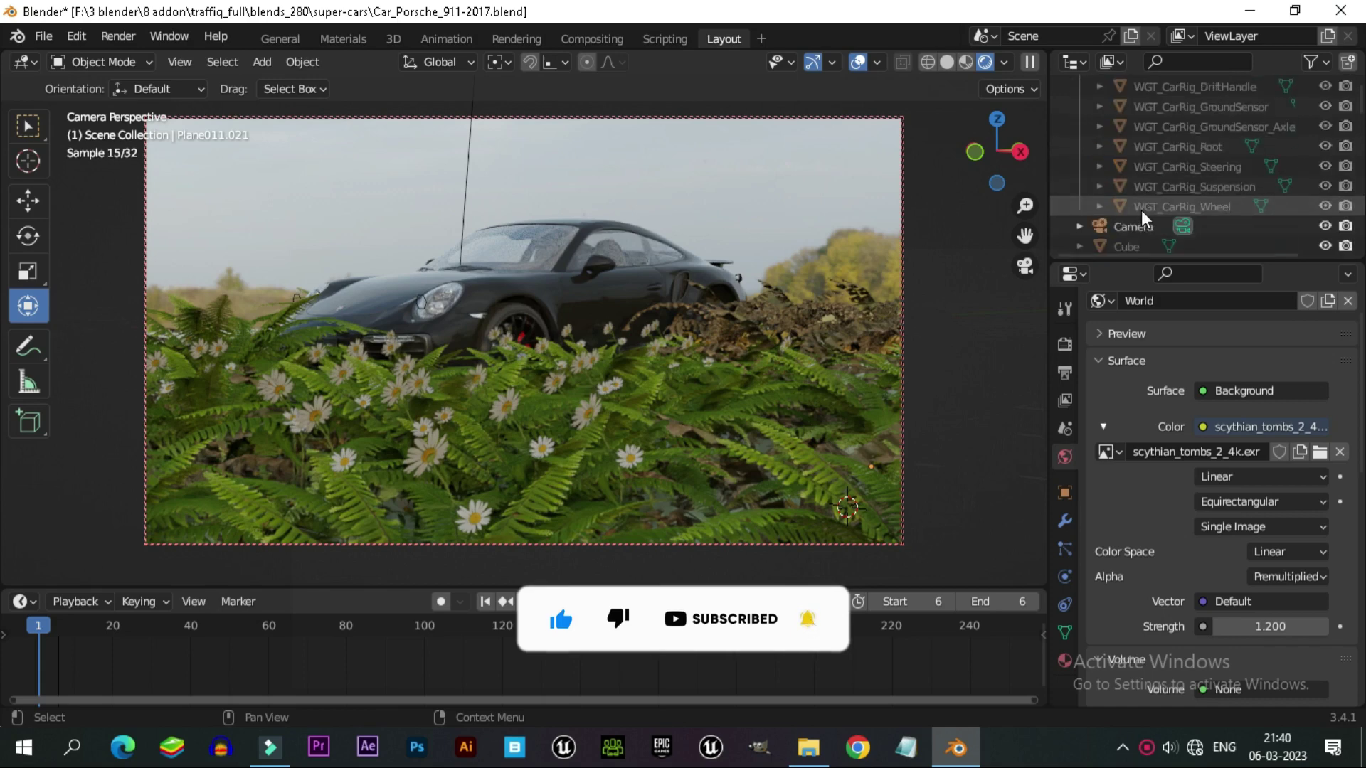
scroll(1141, 207, down, 2)
click(1138, 189)
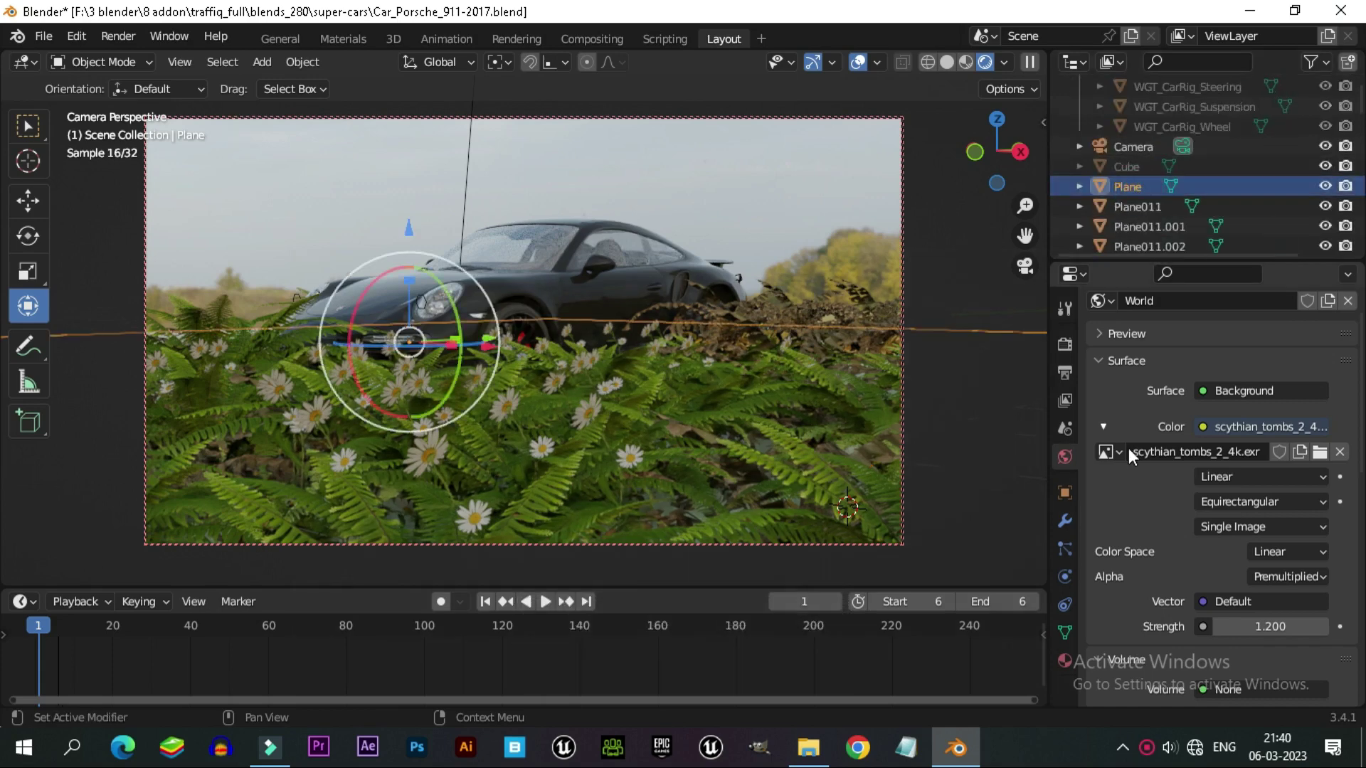
Make the Plane material's base colour a deep green with Value about 0.035.
click(1067, 660)
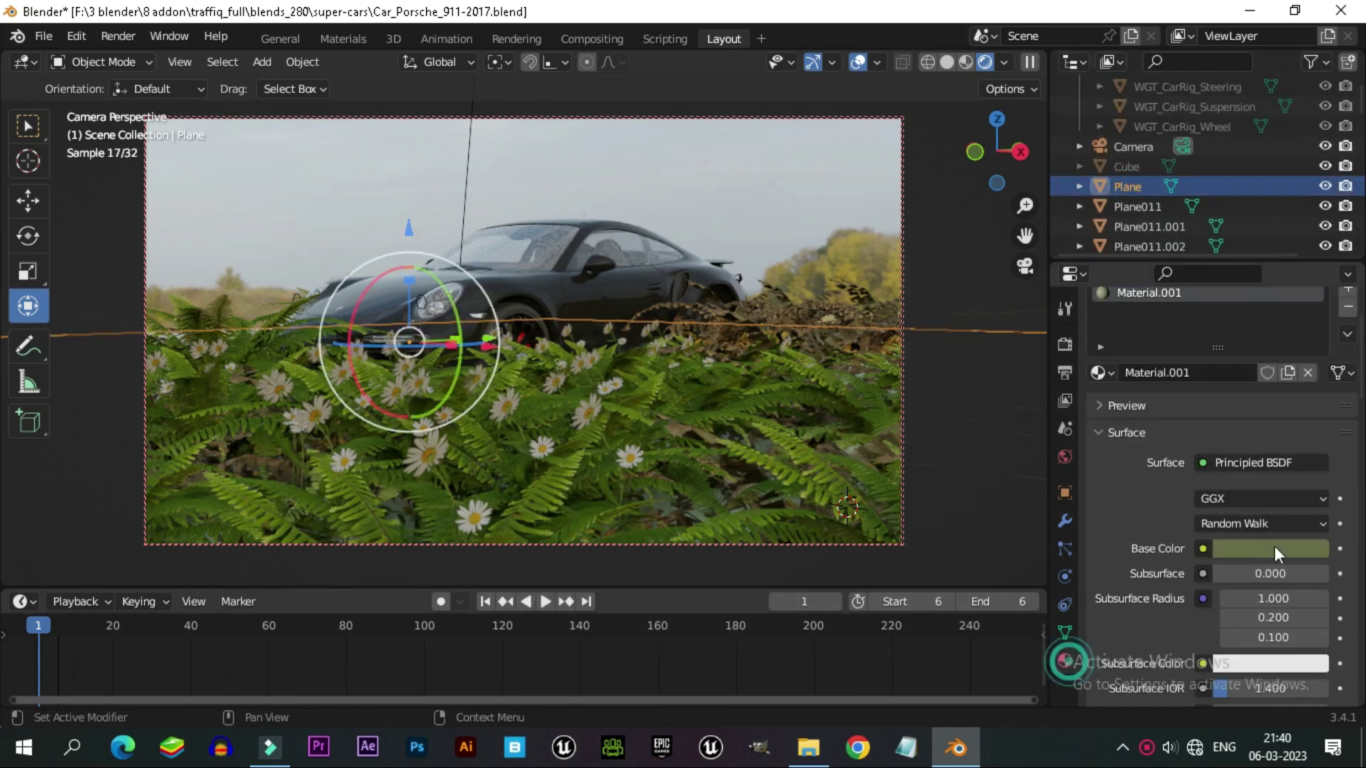
click(1274, 546)
click(1193, 335)
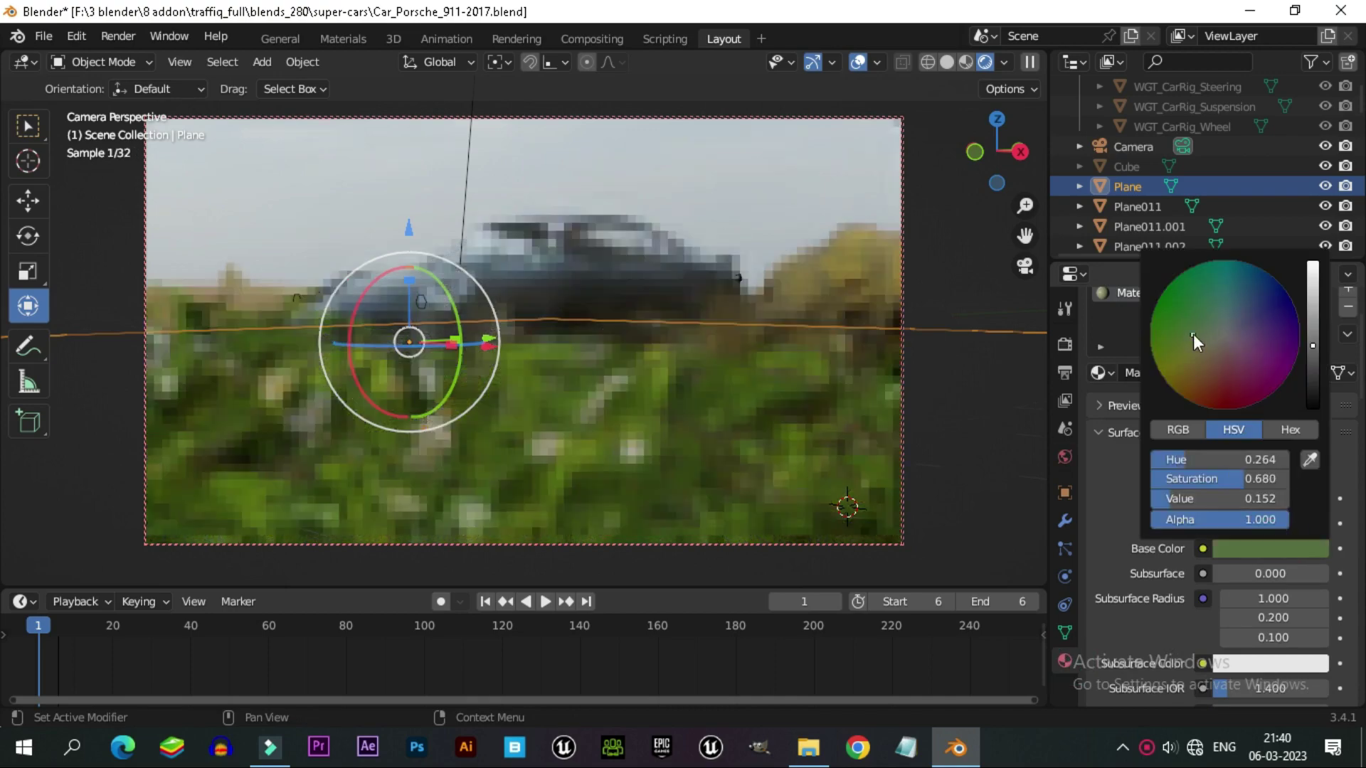
click(1183, 328)
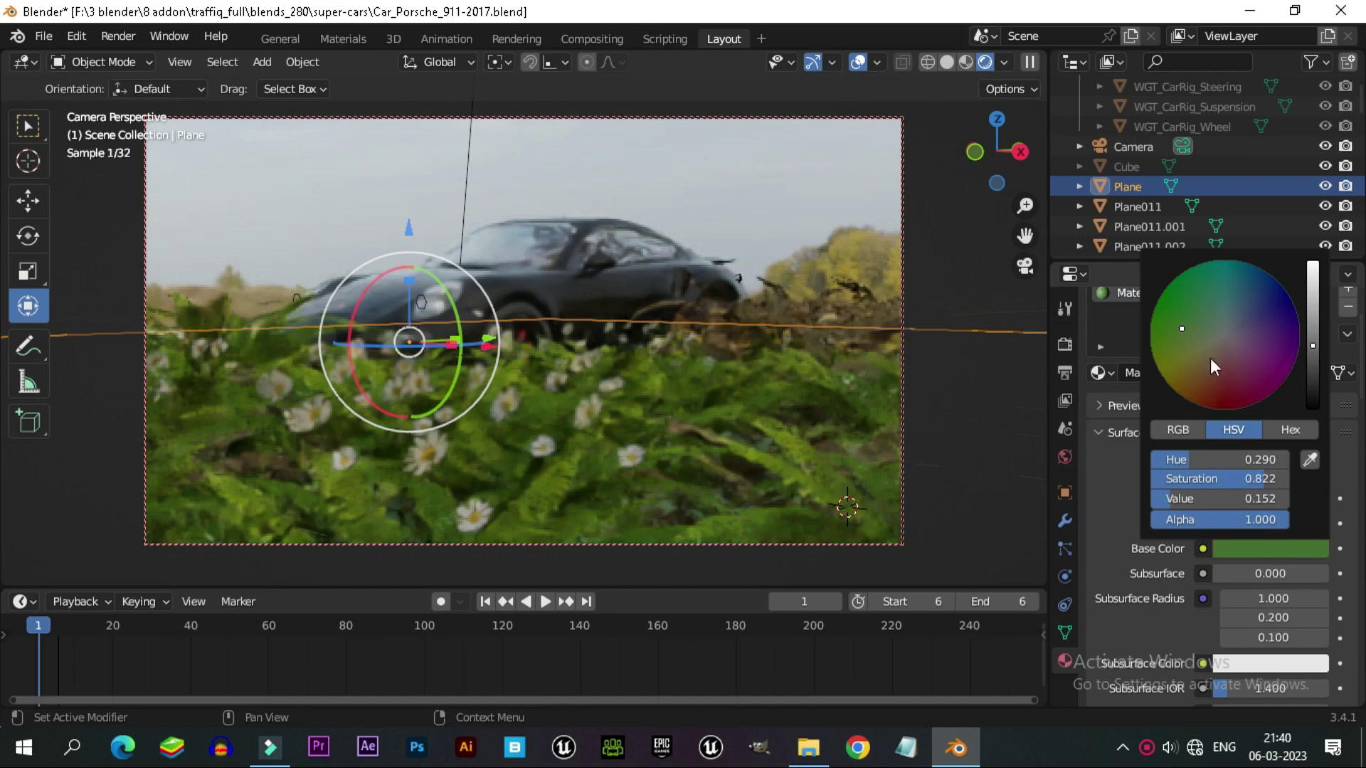
click(1171, 332)
click(1312, 348)
drag(1312, 349, 1312, 379)
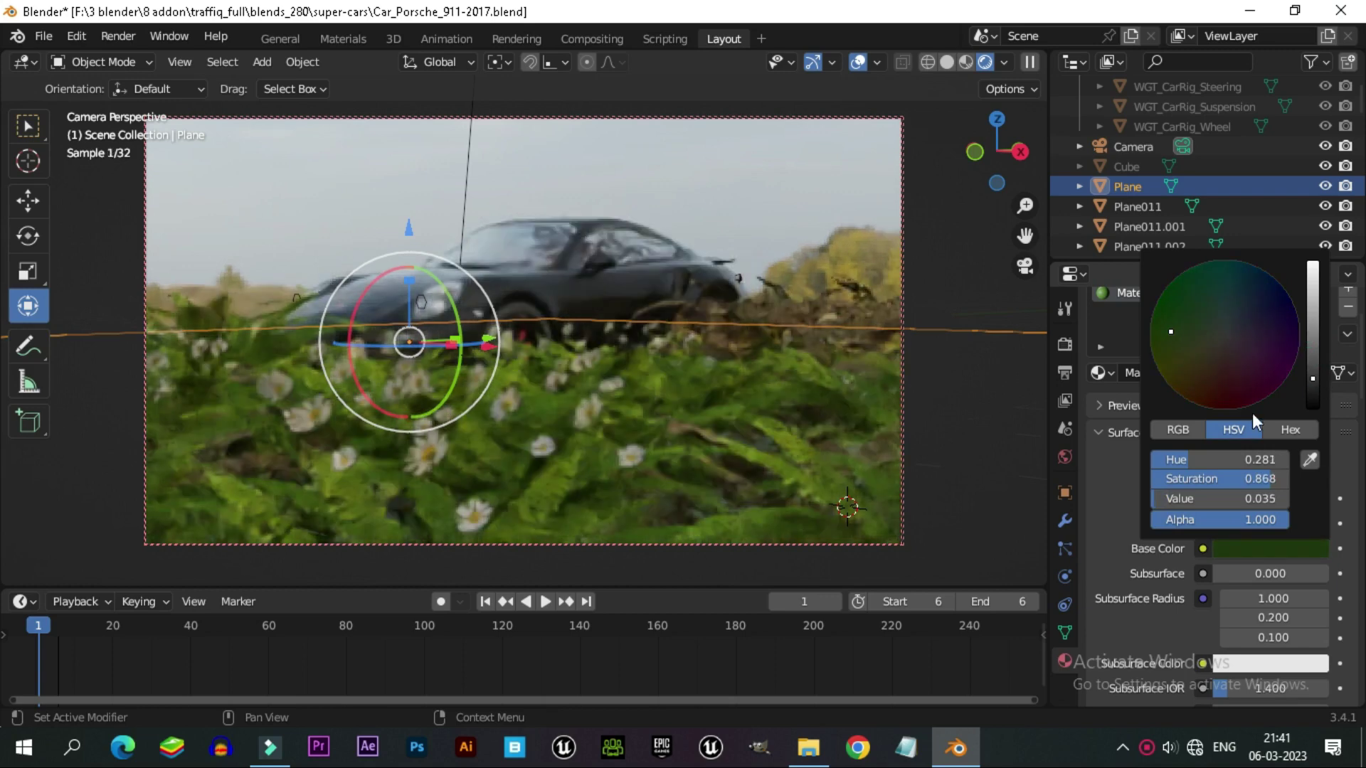
click(1111, 475)
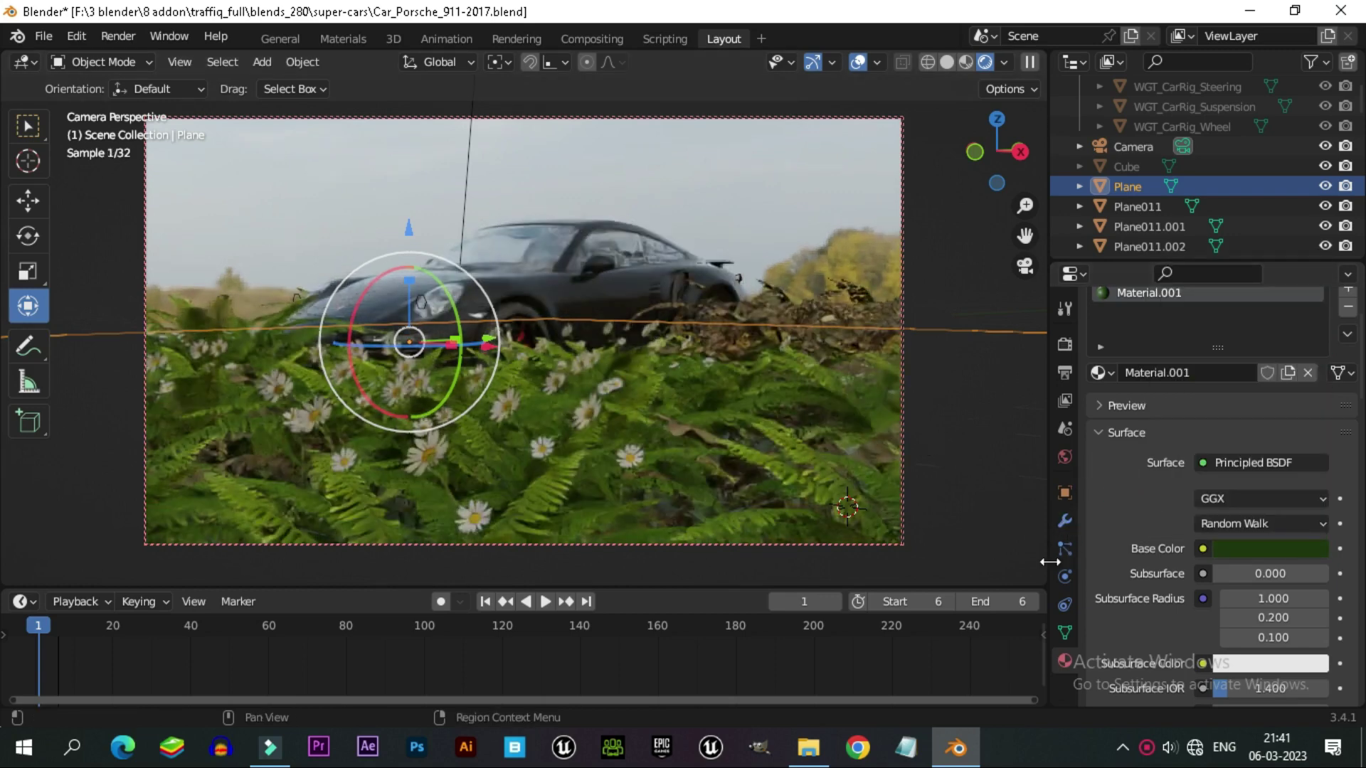
Review the Cycles render settings: 32 viewport and 28 render samples, Film and Performance panels.
click(1067, 345)
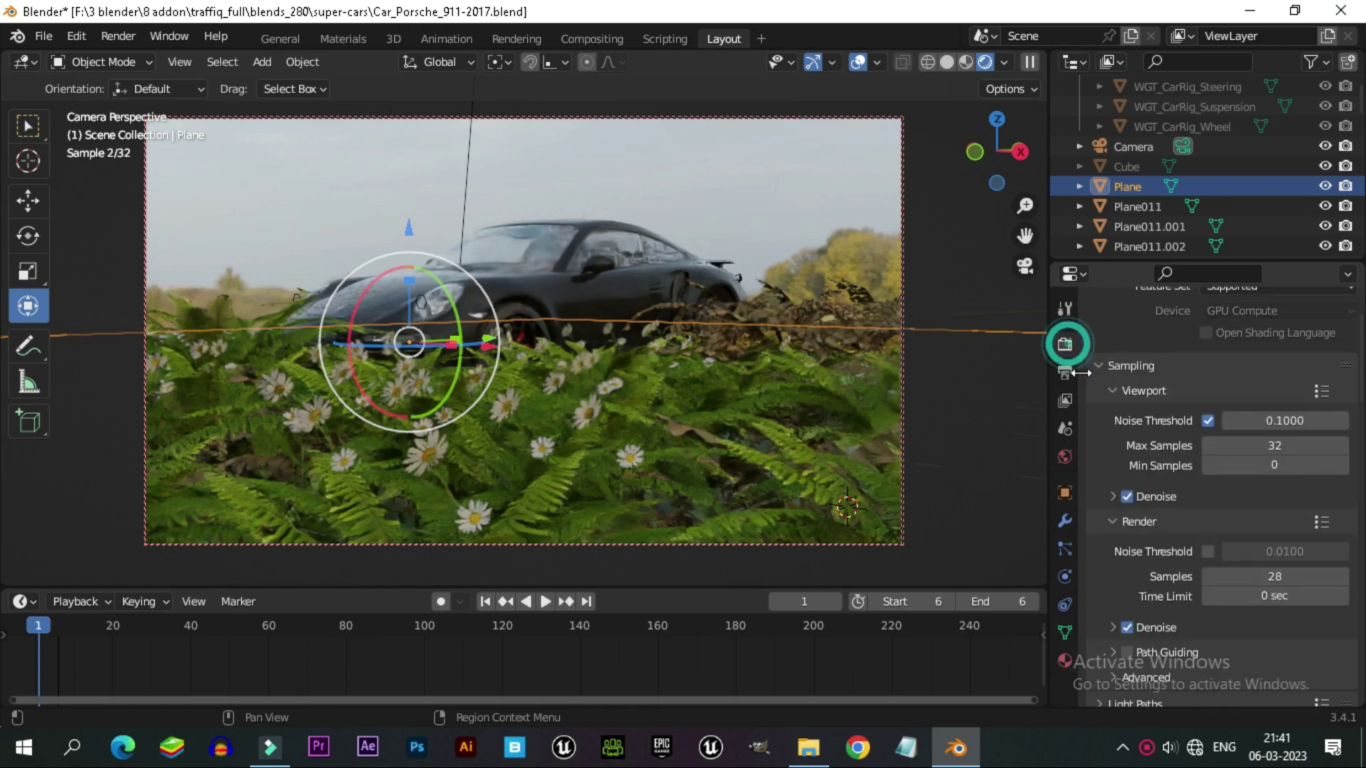
scroll(1172, 526, down, 2)
scroll(1168, 532, down, 4)
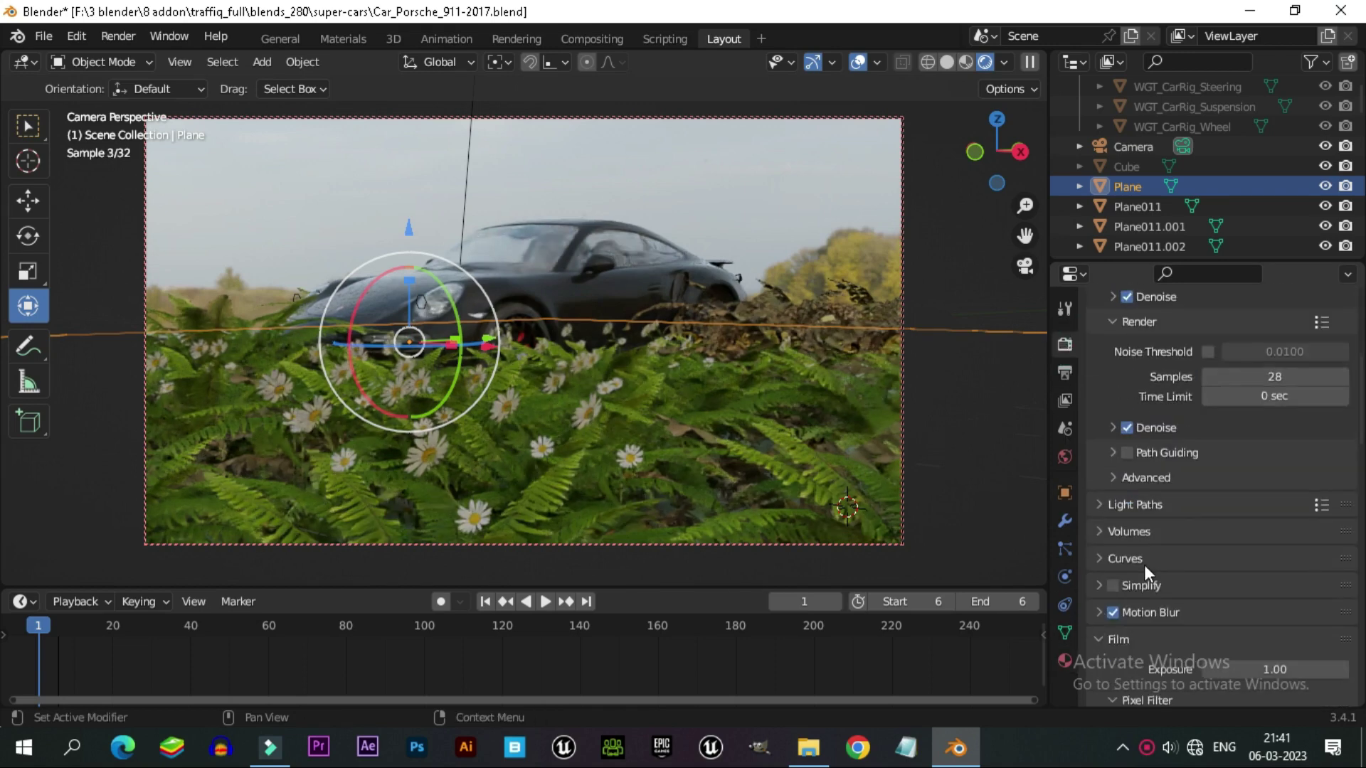
scroll(1155, 570, down, 5)
scroll(1155, 570, down, 5)
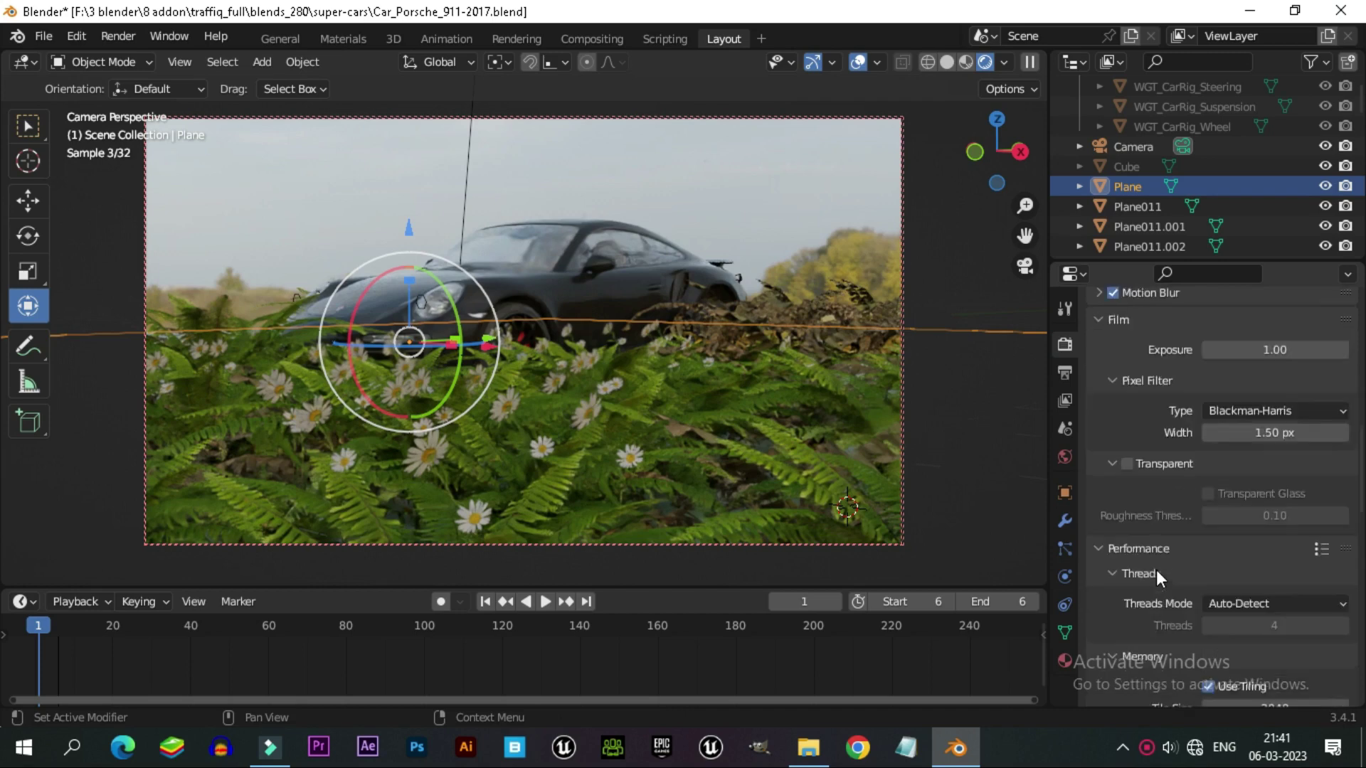
scroll(1157, 569, down, 1)
scroll(1158, 569, down, 4)
scroll(1157, 566, down, 3)
scroll(1154, 548, up, 10)
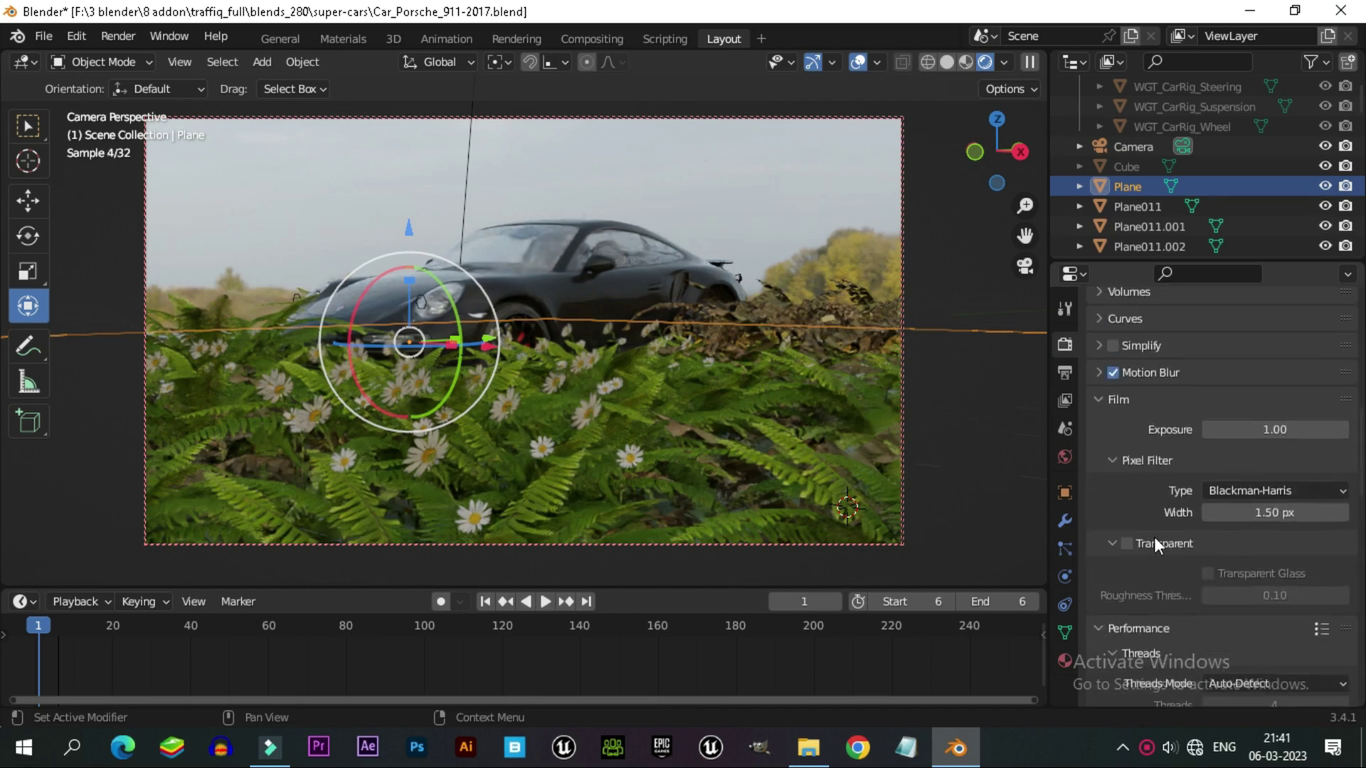
scroll(1147, 512, up, 8)
scroll(1144, 494, up, 2)
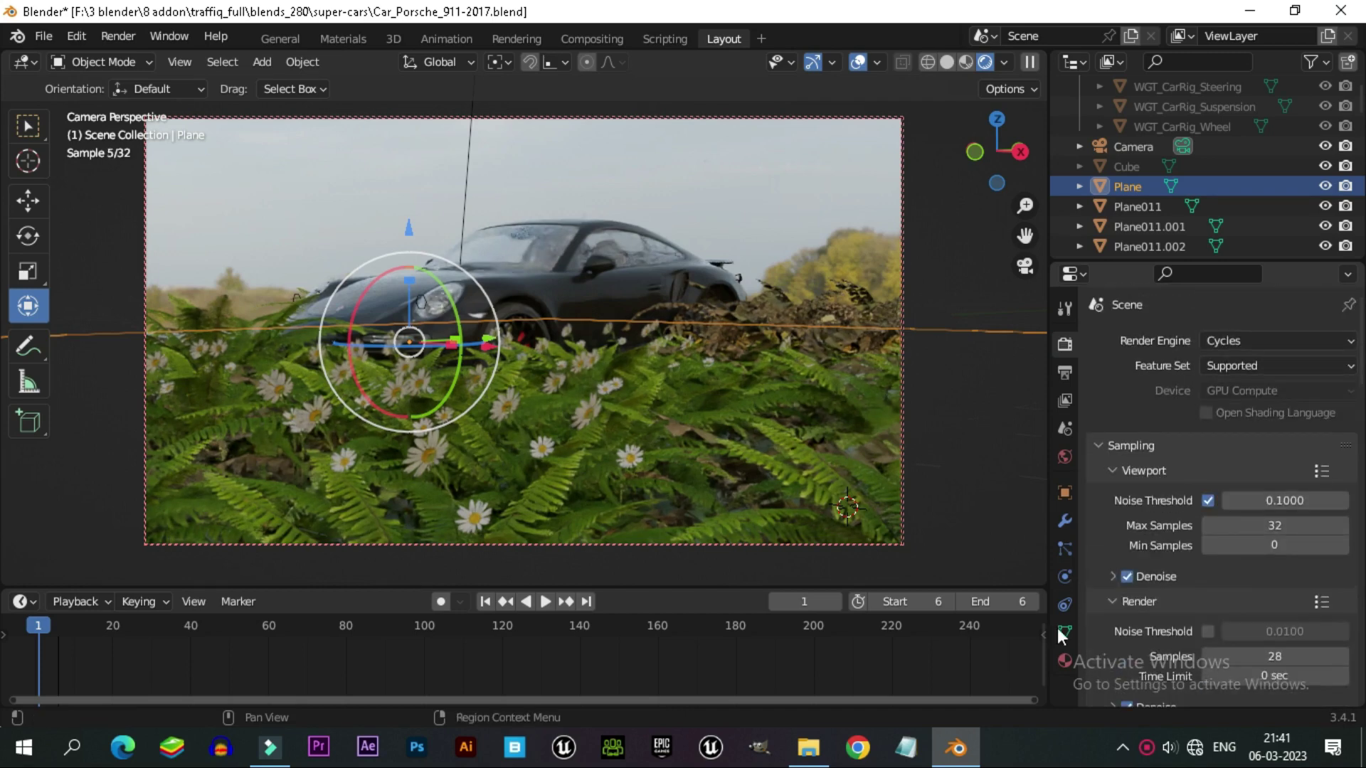
Enable depth of field on the camera with the Porsche body as focus object.
click(902, 462)
click(1064, 576)
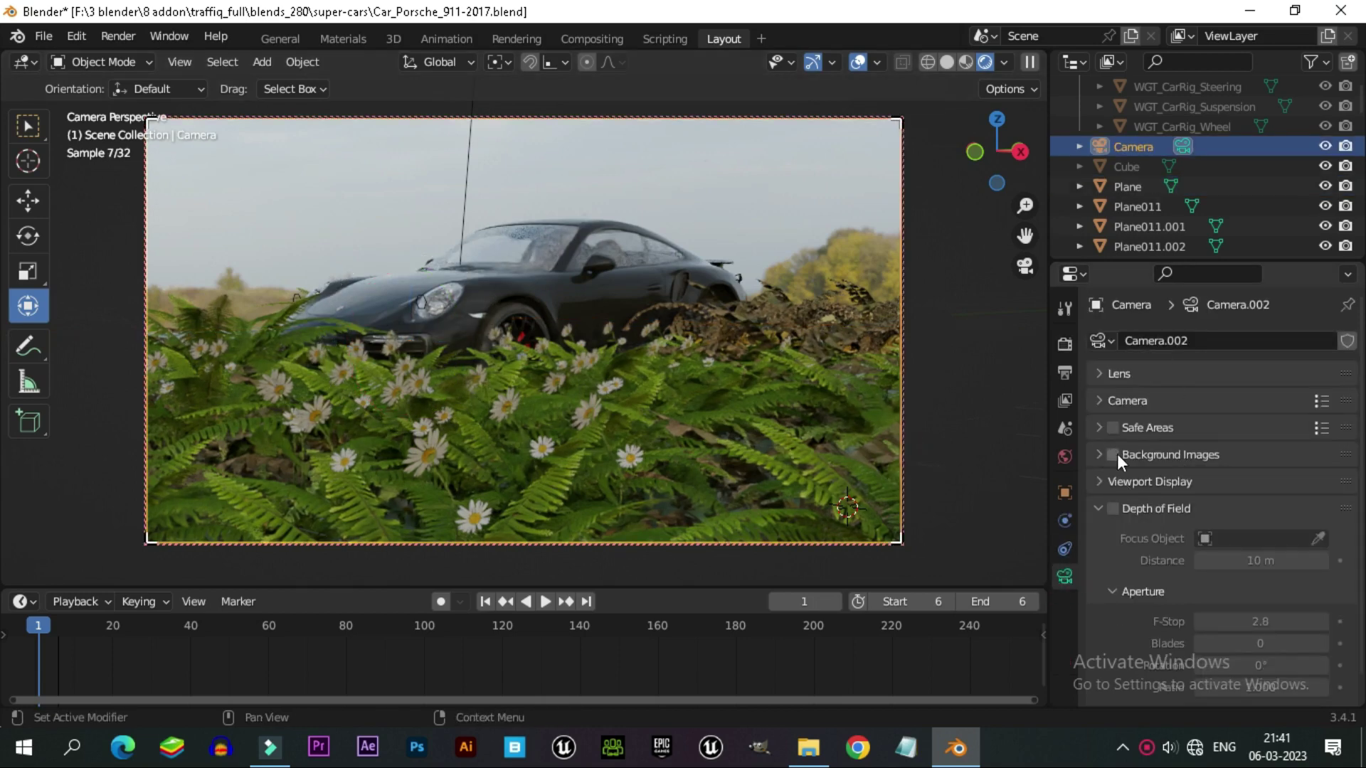
click(1113, 509)
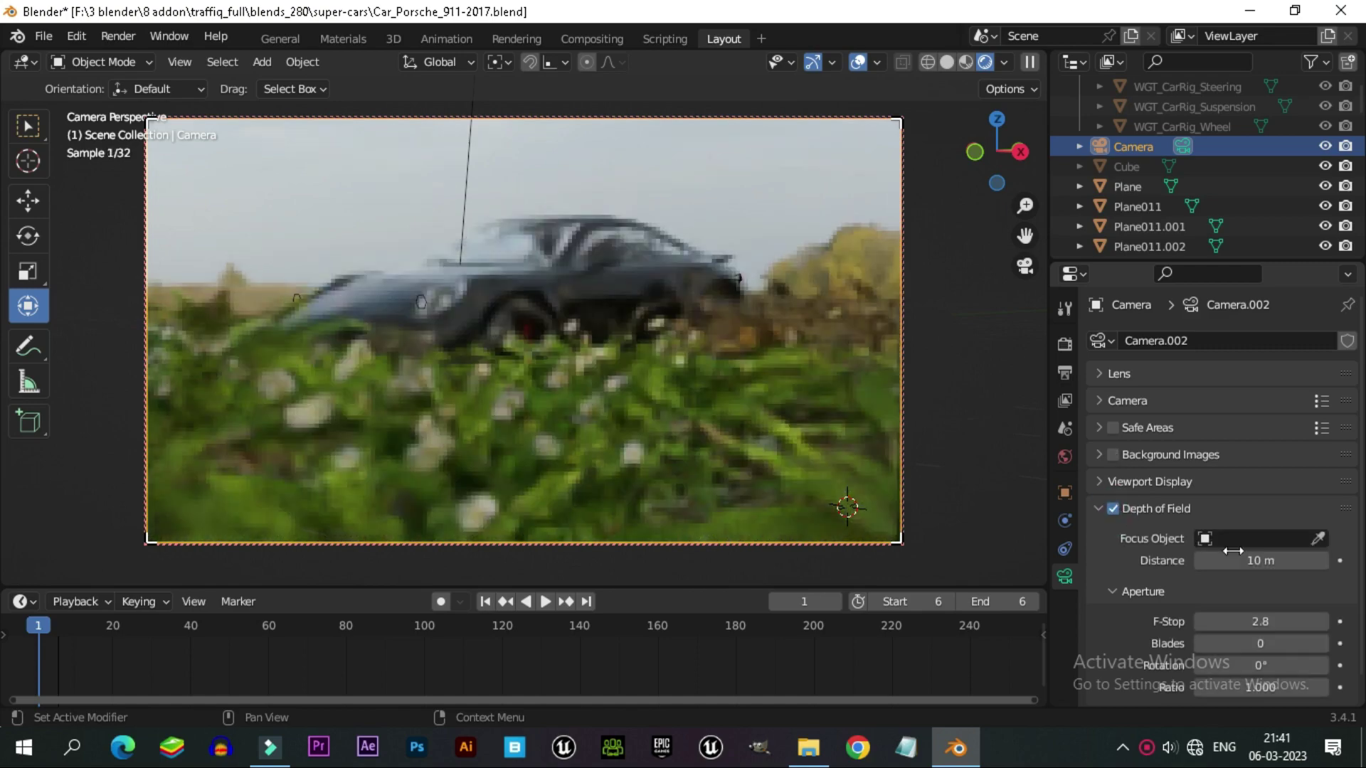
click(1318, 538)
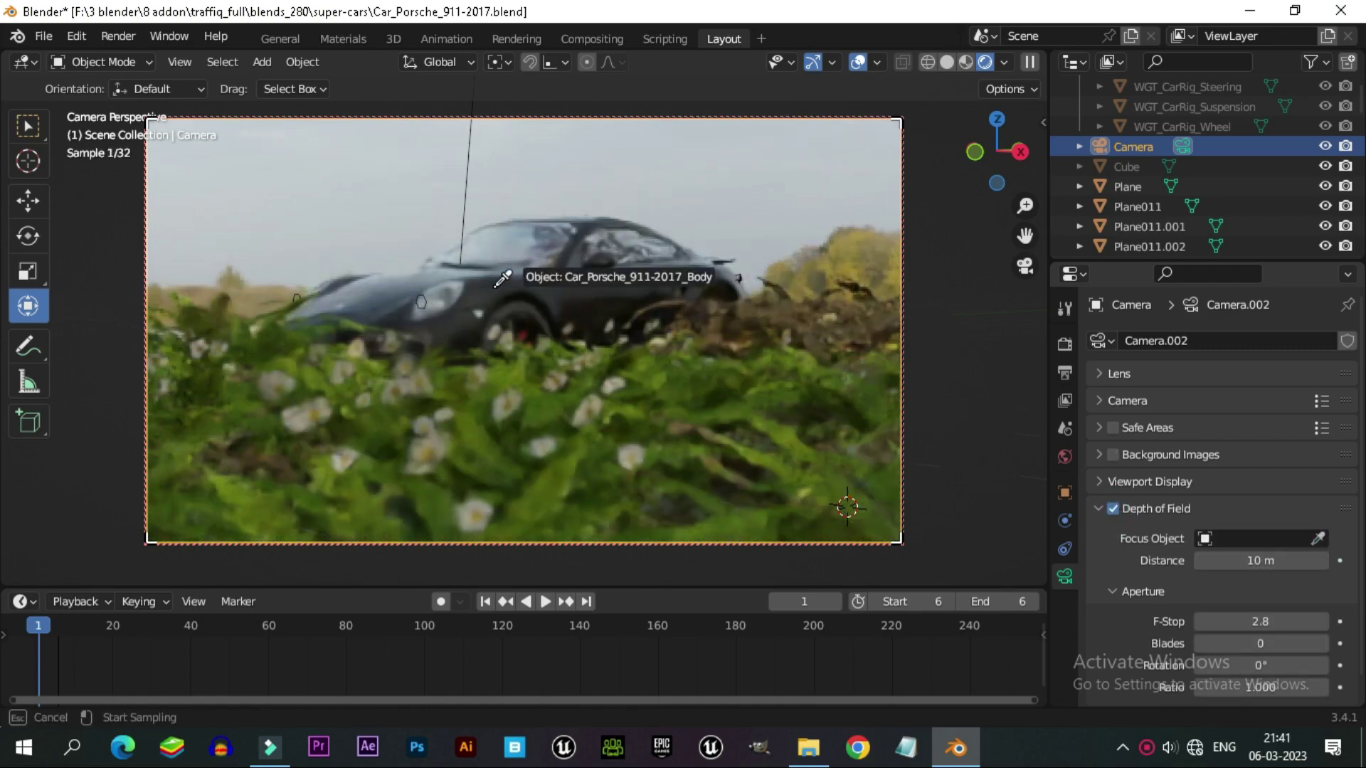
click(468, 302)
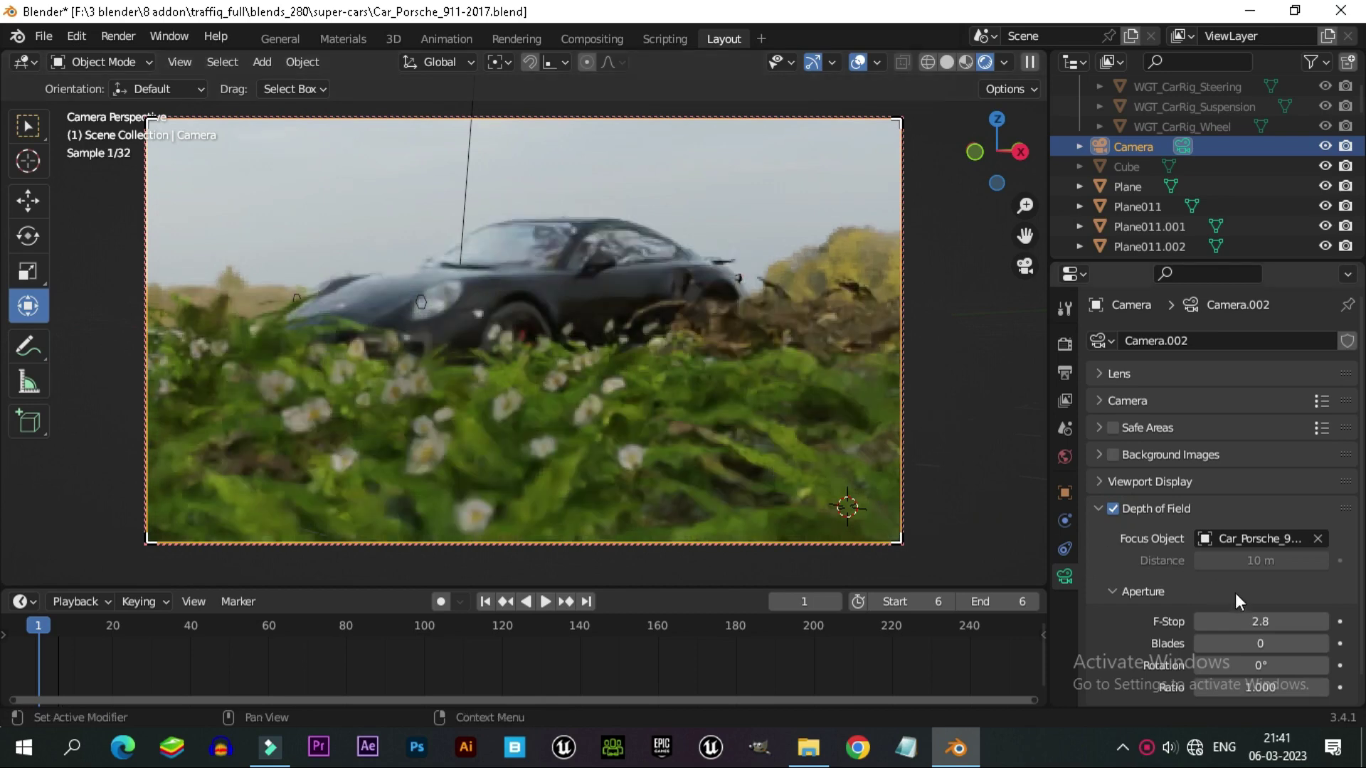
scroll(1256, 626, down, 1)
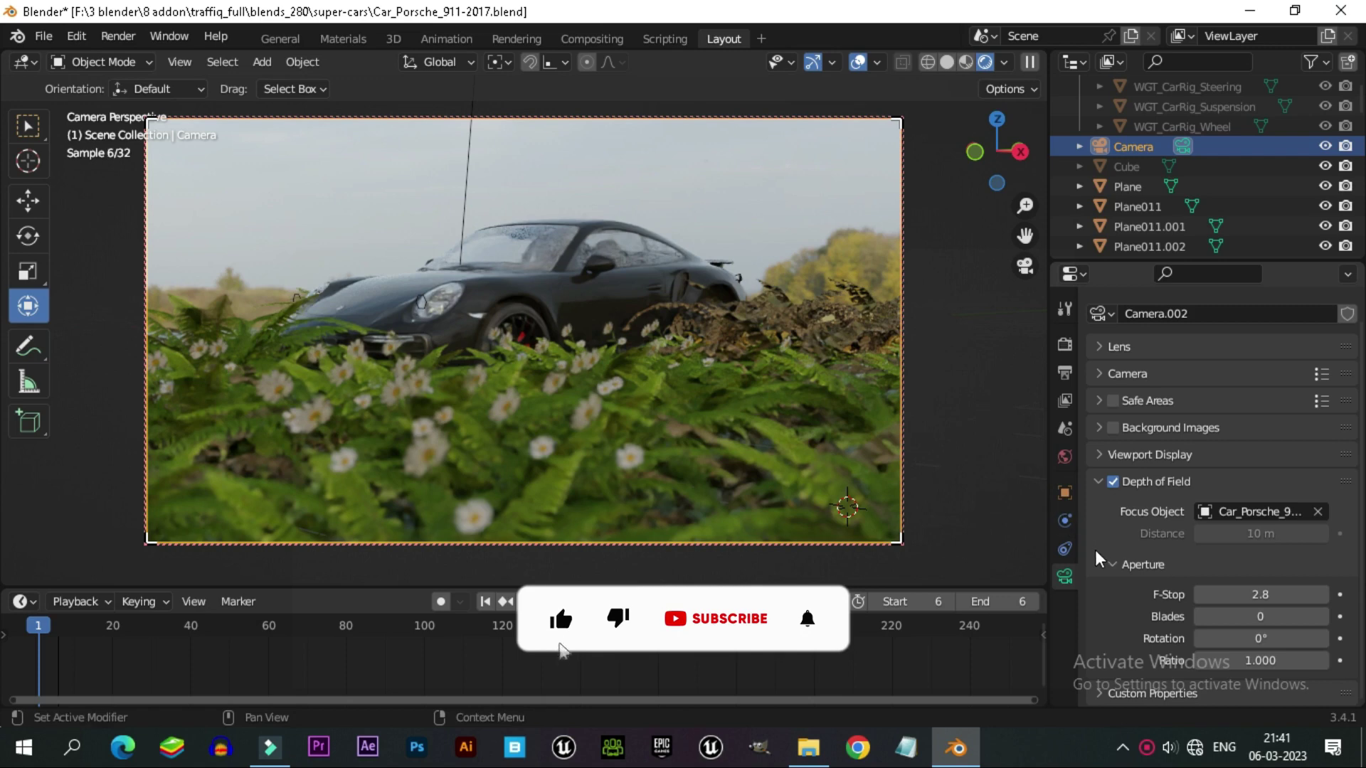
scroll(1113, 535, up, 1)
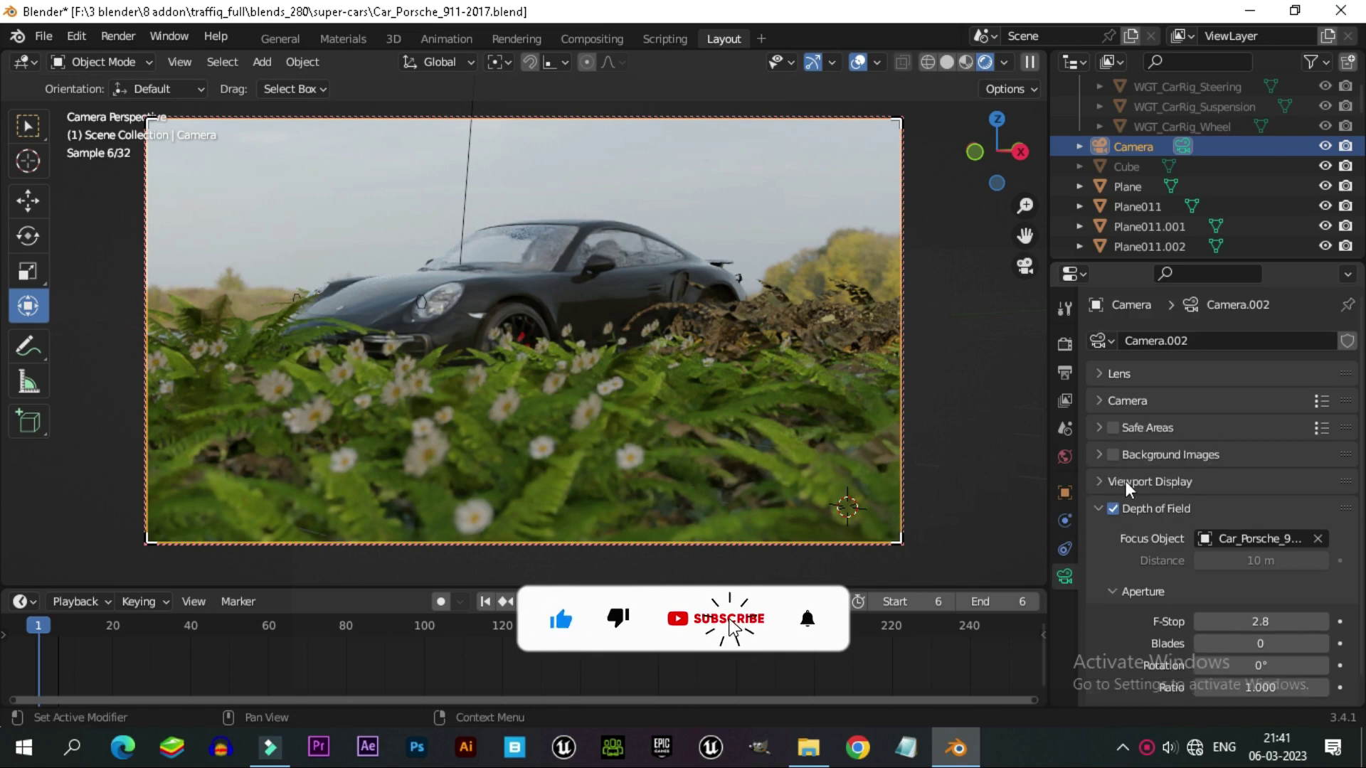
Bring up the World properties showing the HDRI sky settings.
click(1063, 549)
click(1063, 522)
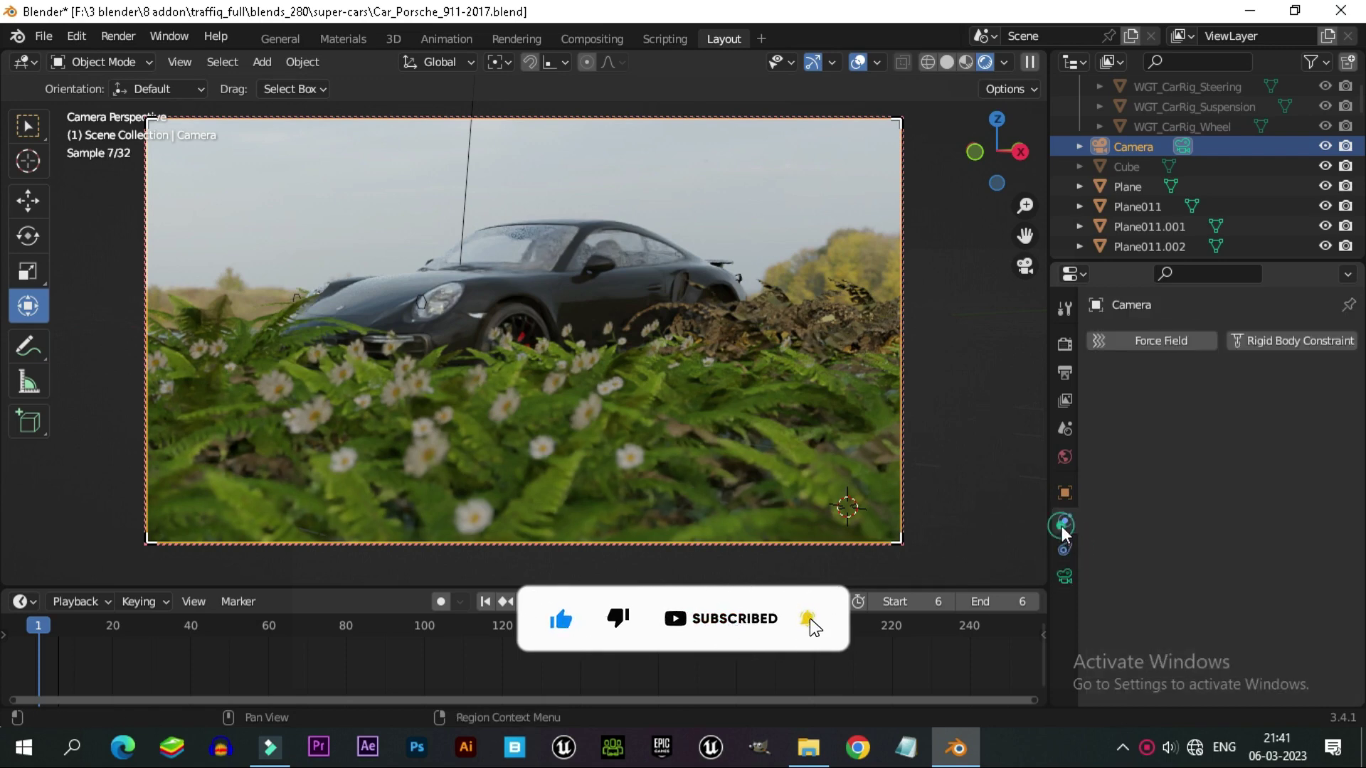
click(1065, 492)
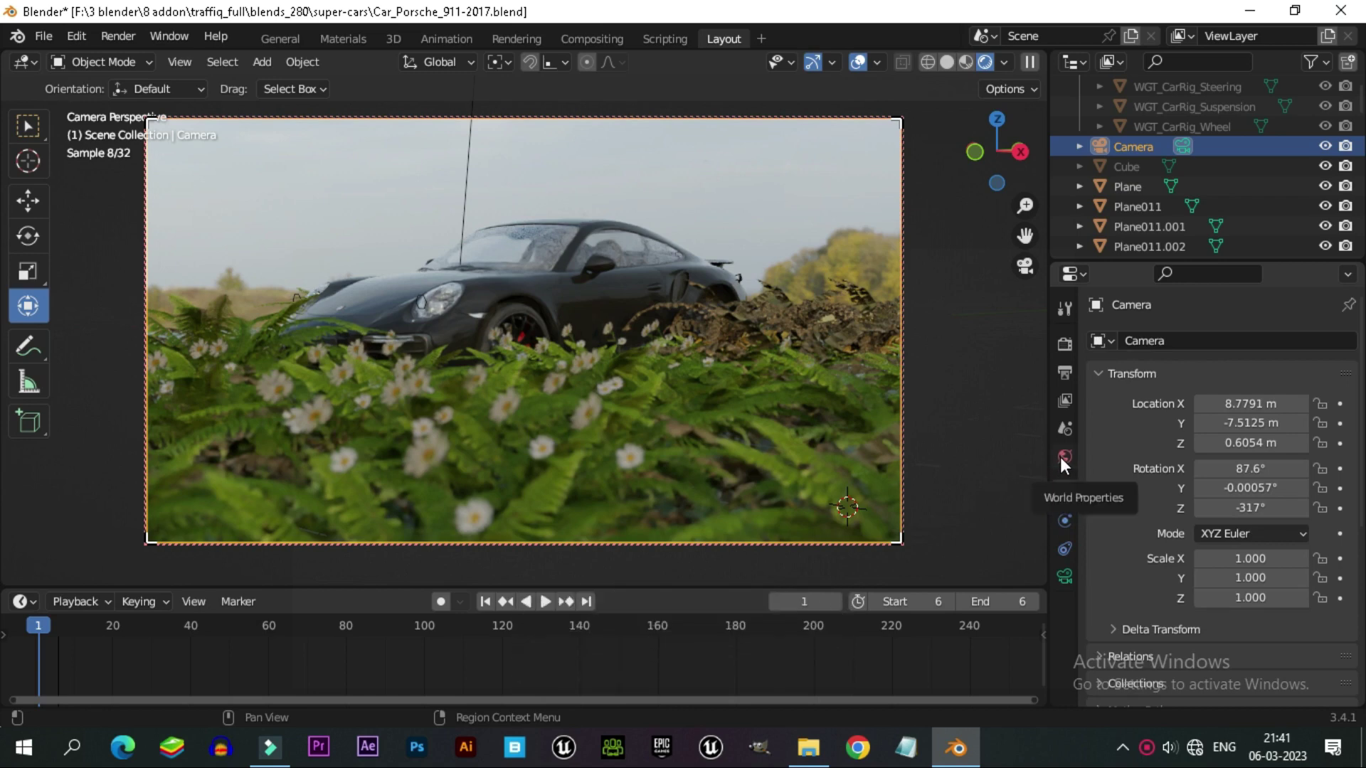
click(1064, 457)
scroll(1134, 473, down, 2)
scroll(1133, 482, down, 4)
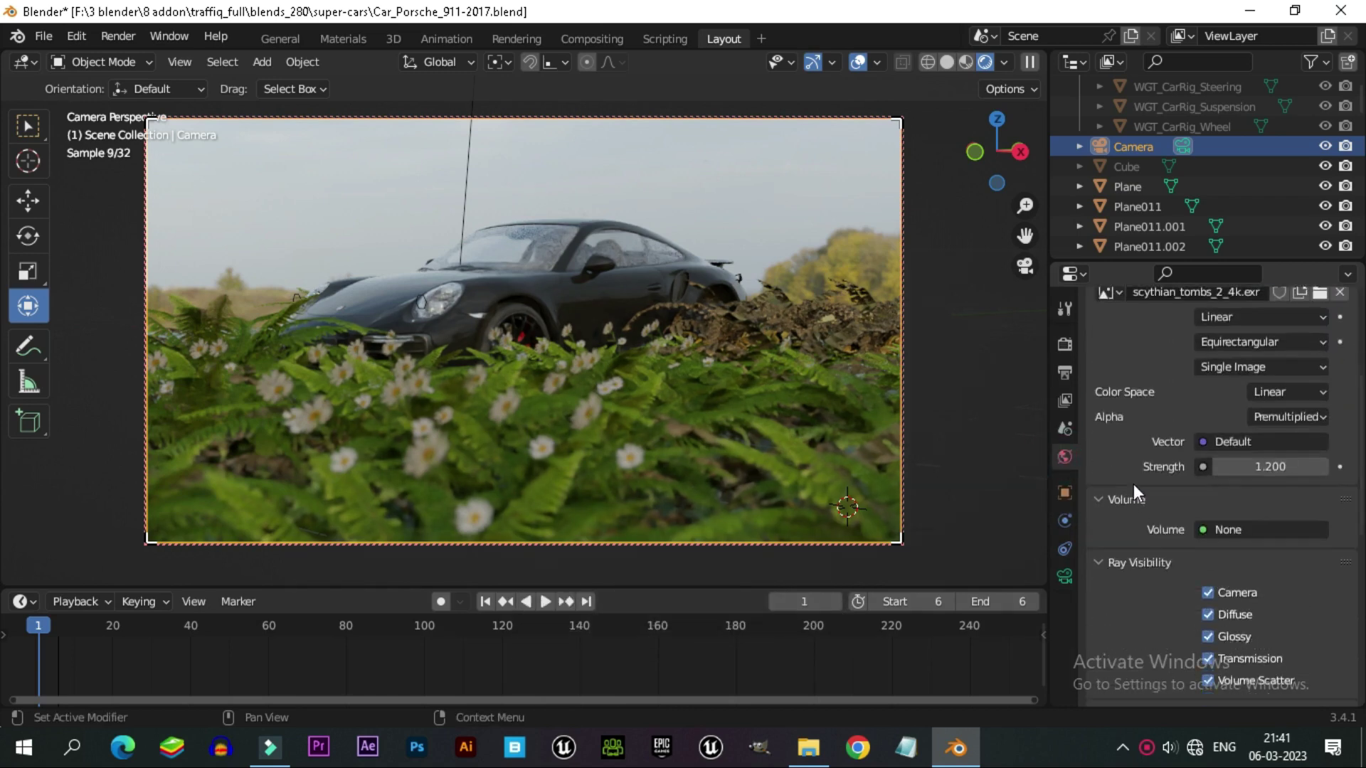
scroll(1132, 484, down, 3)
scroll(1133, 485, up, 3)
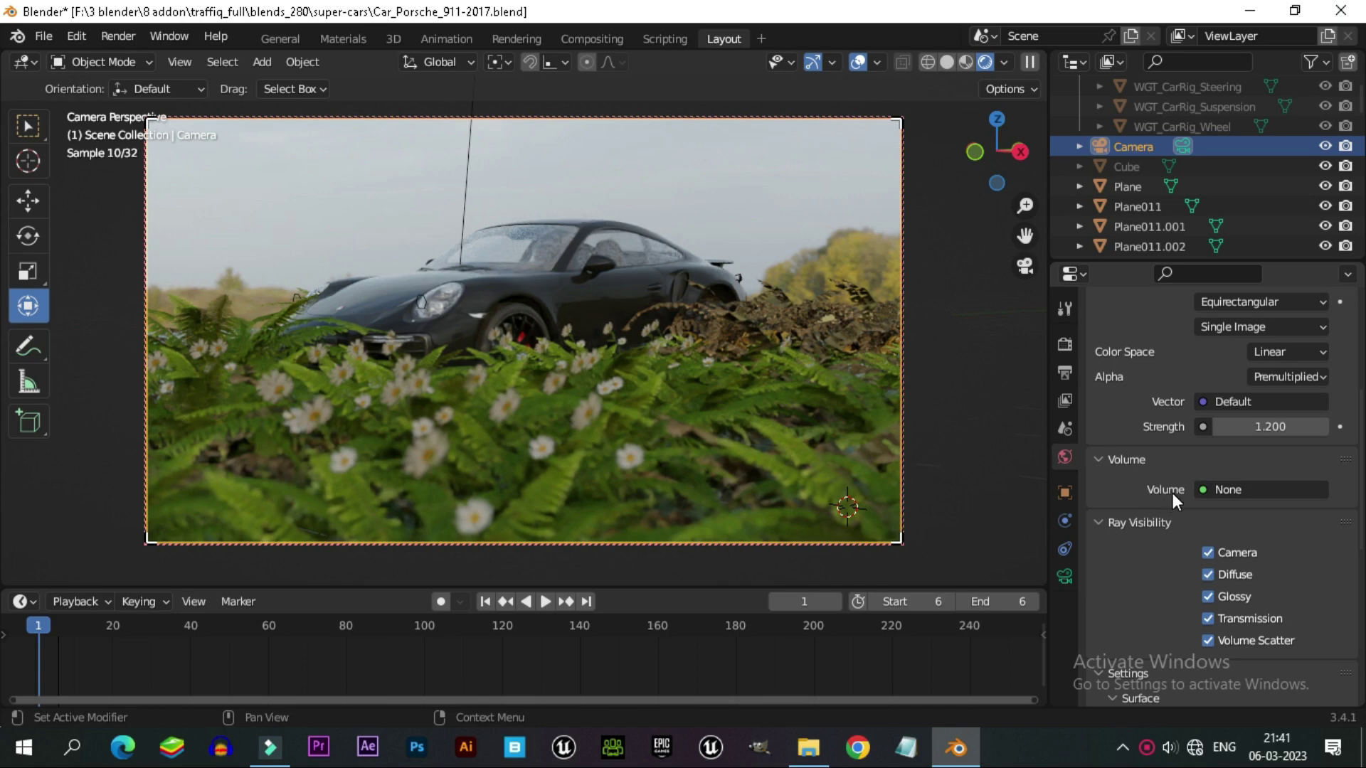
Set the World Background Strength to 2.000, up from 1.2.
drag(1278, 429, 1308, 429)
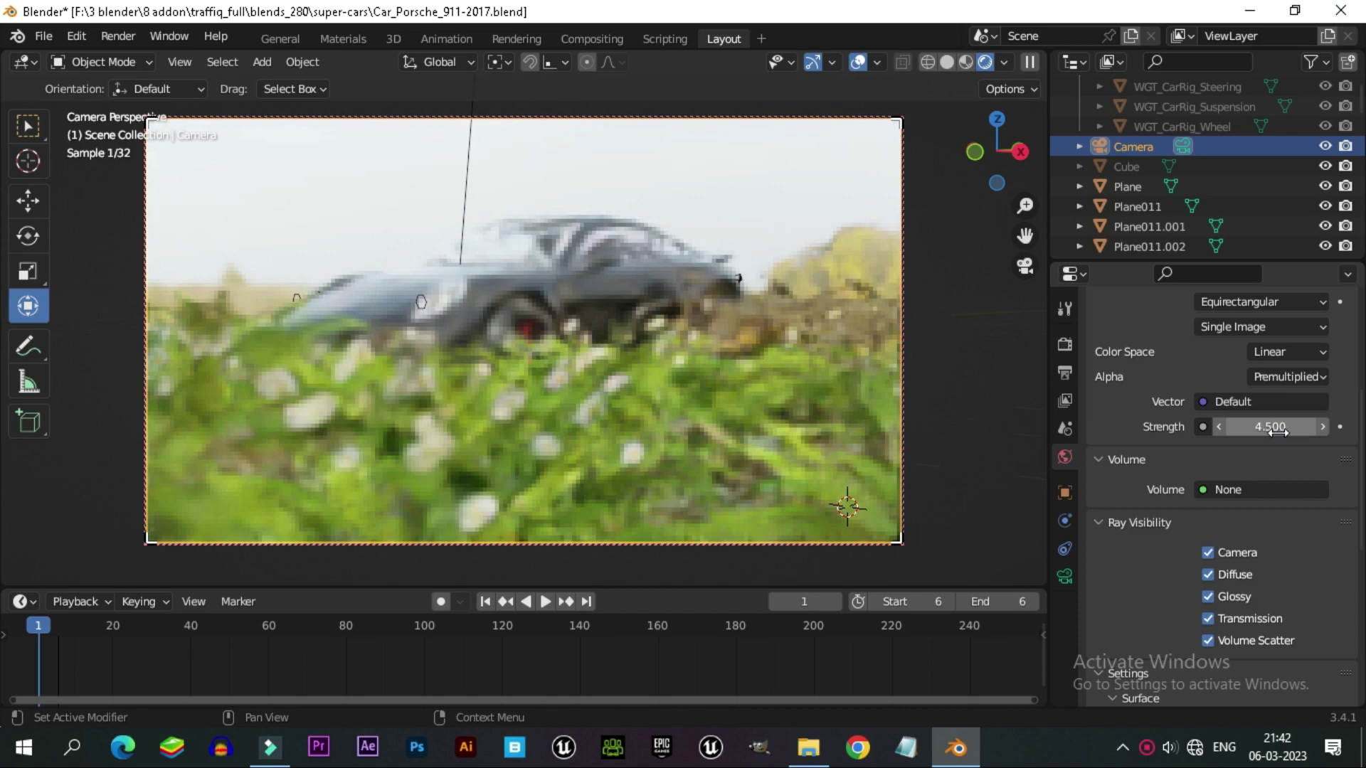
mouse_move(1266, 427)
mouse_down()
mouse_move(1209, 427)
mouse_move(1288, 427)
mouse_up()
text(2.000)
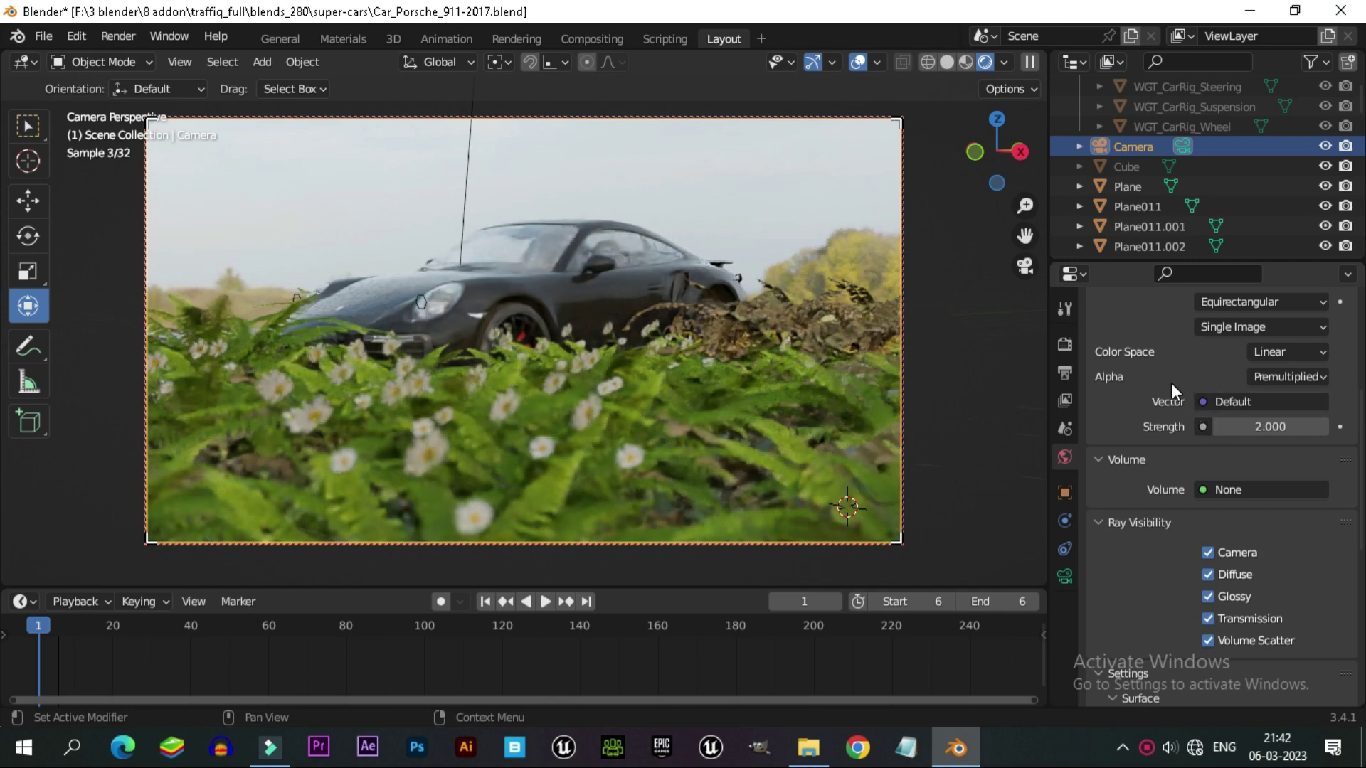
scroll(1168, 386, up, 2)
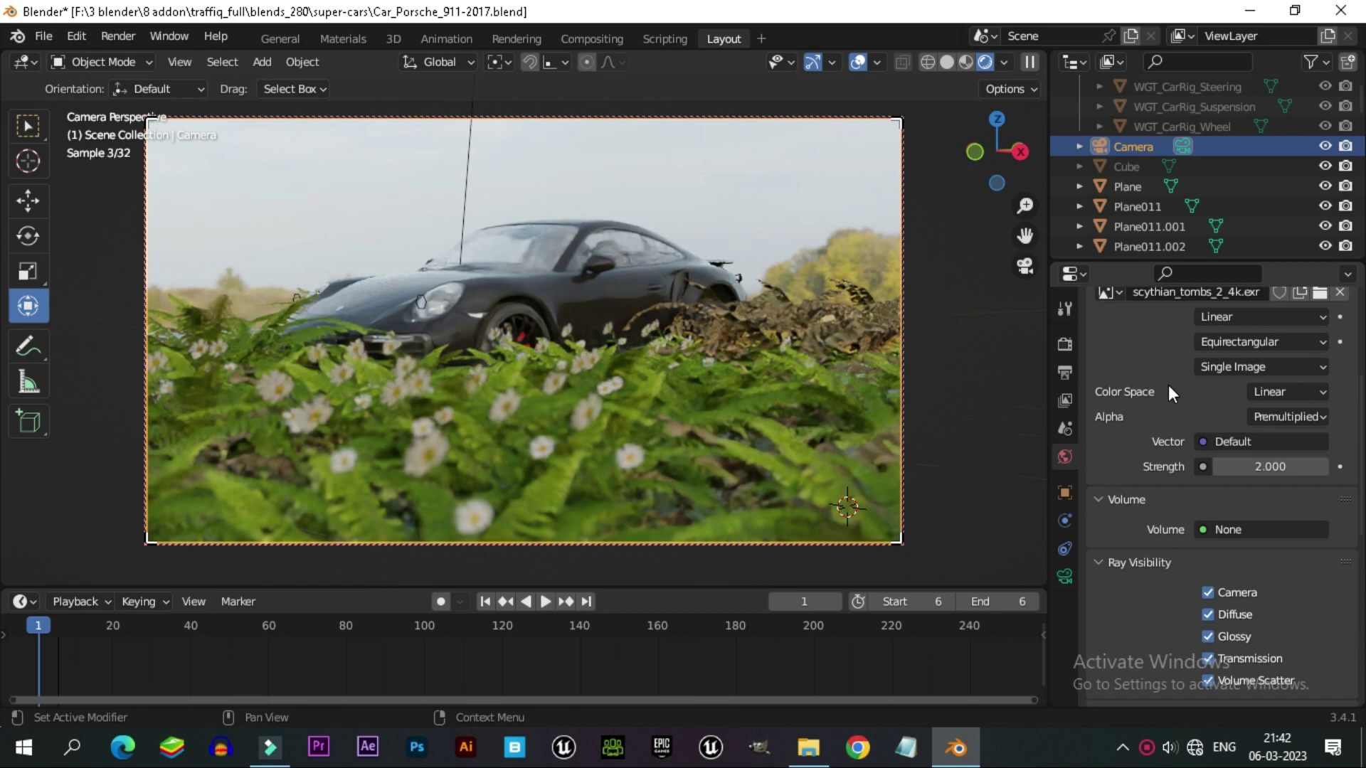
scroll(1168, 385, down, 2)
scroll(1168, 385, up, 3)
scroll(1168, 386, up, 5)
scroll(1168, 385, up, 2)
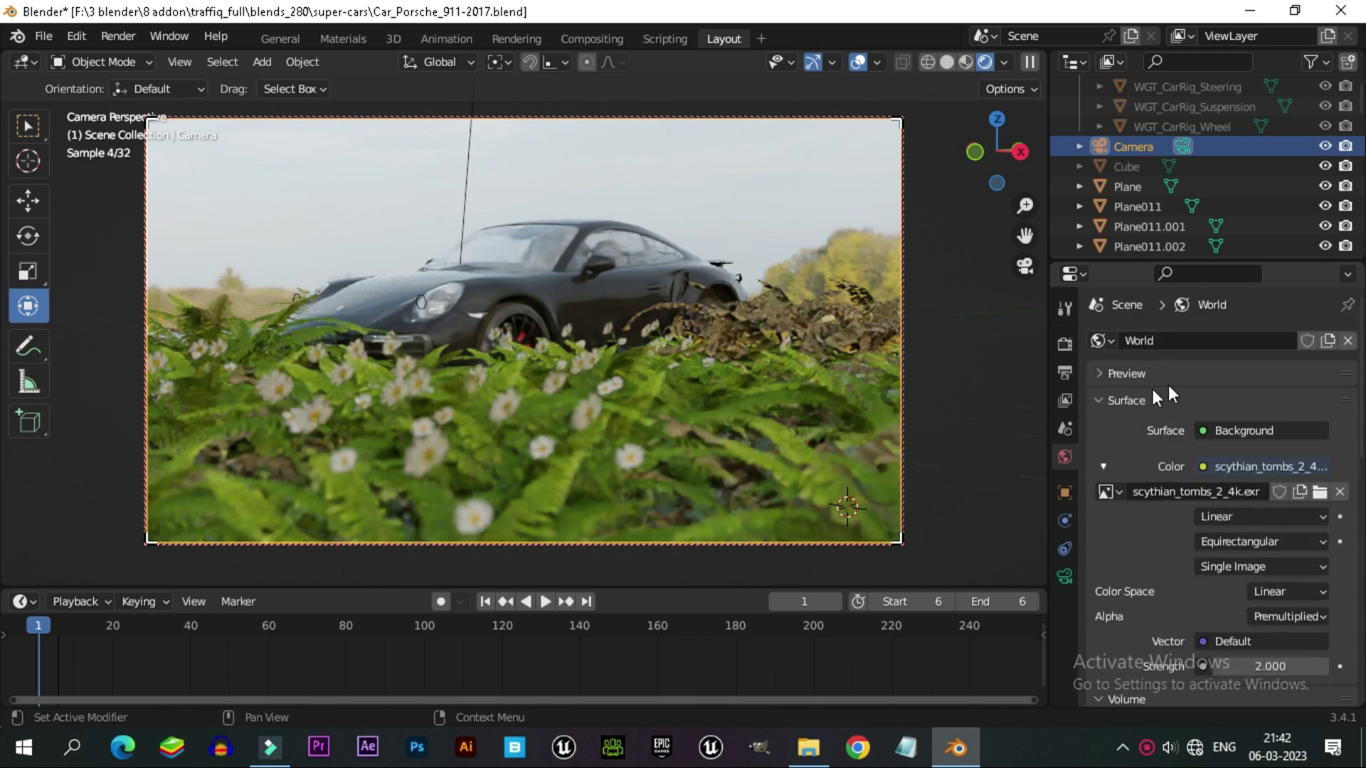
Set the frame range's Frame End to 2.
click(1066, 345)
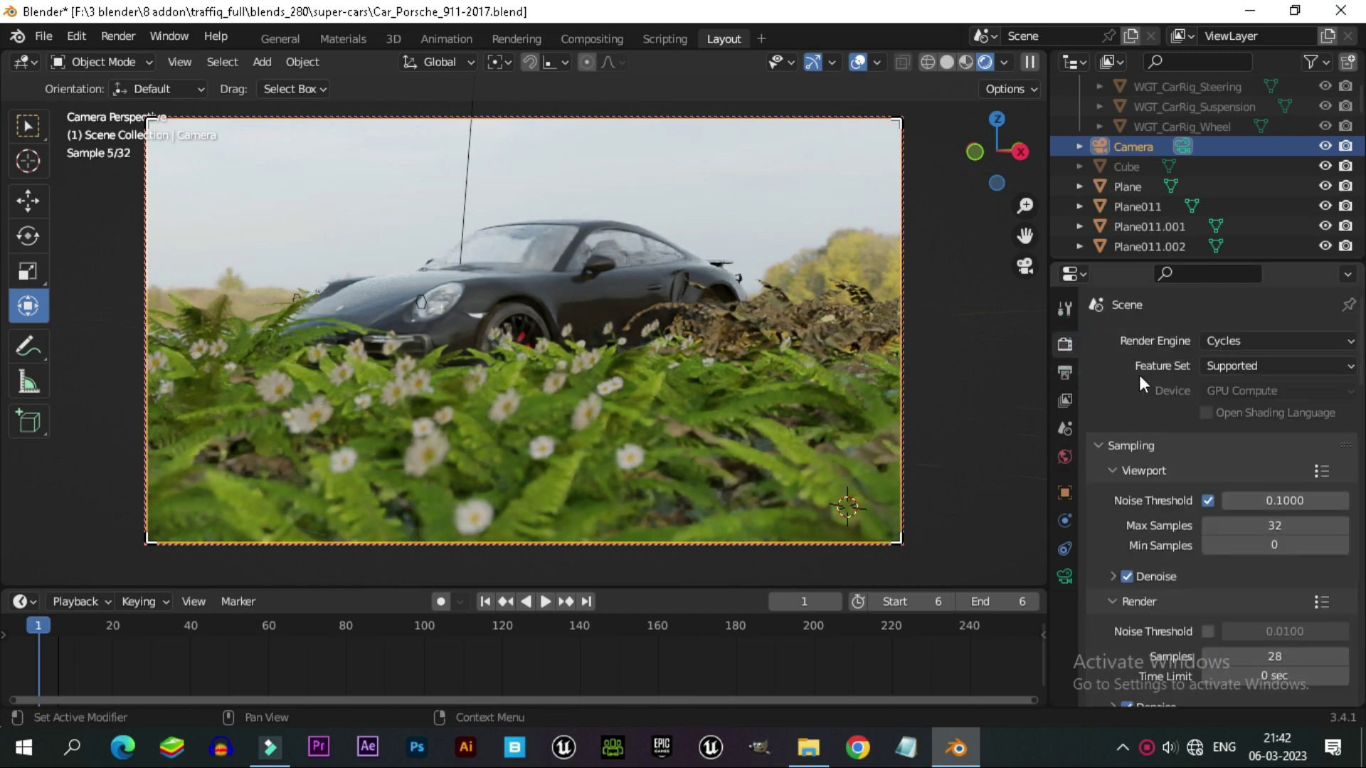
click(1065, 371)
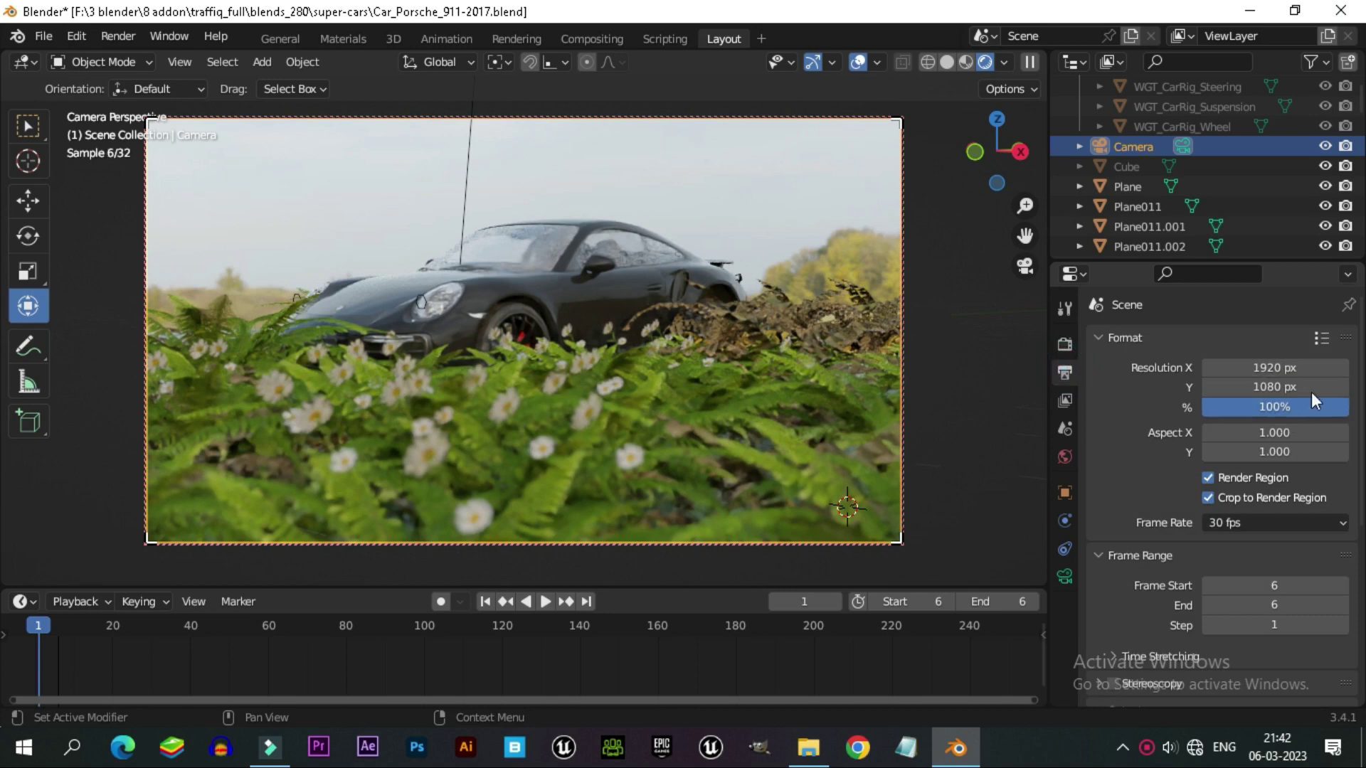
scroll(1252, 537, down, 3)
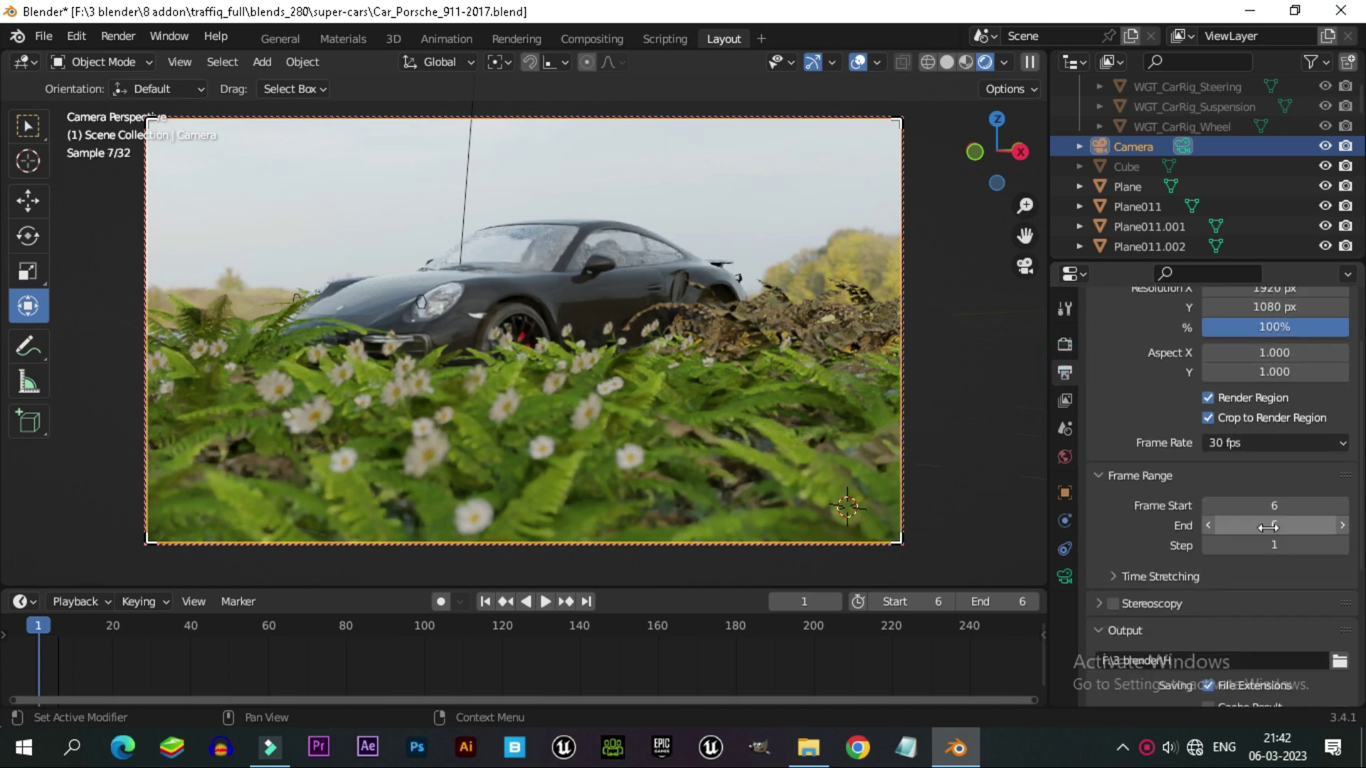
click(1269, 530)
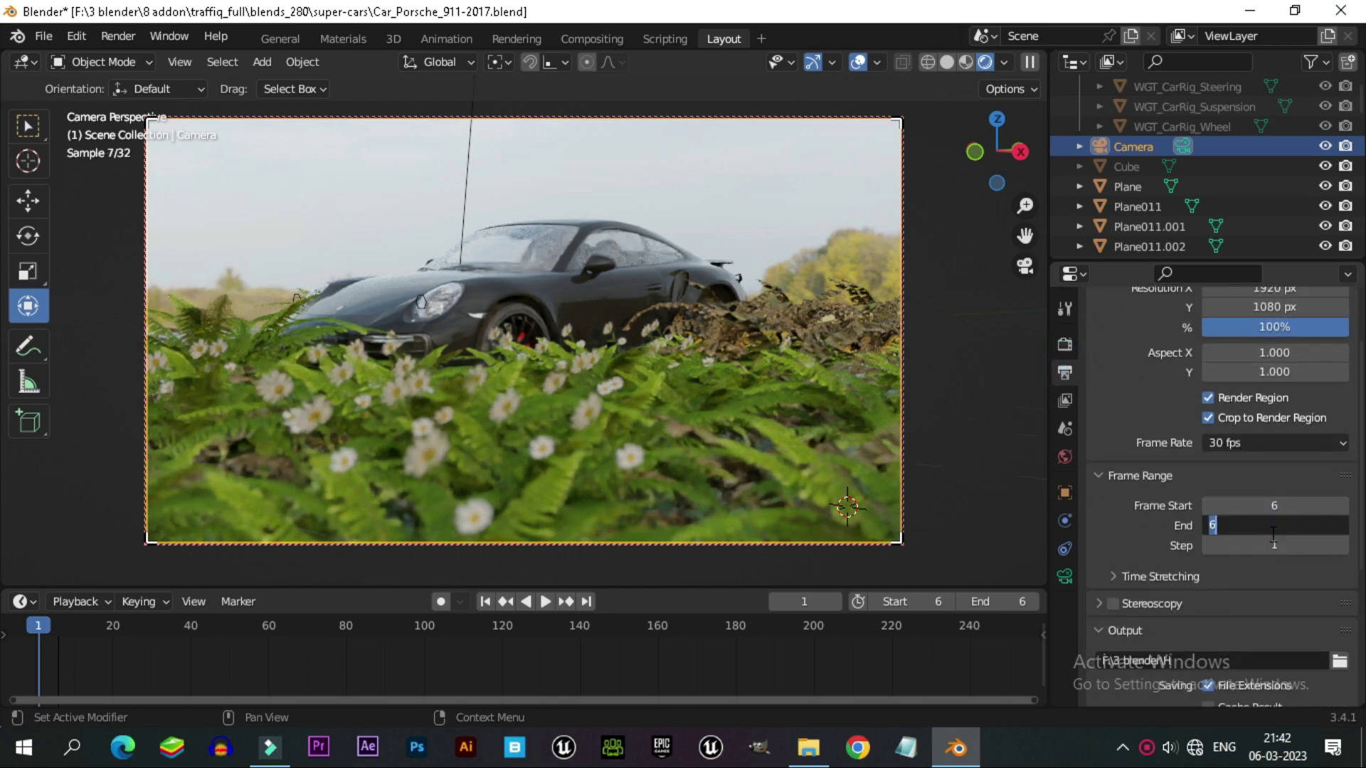
text(2)
click(1265, 498)
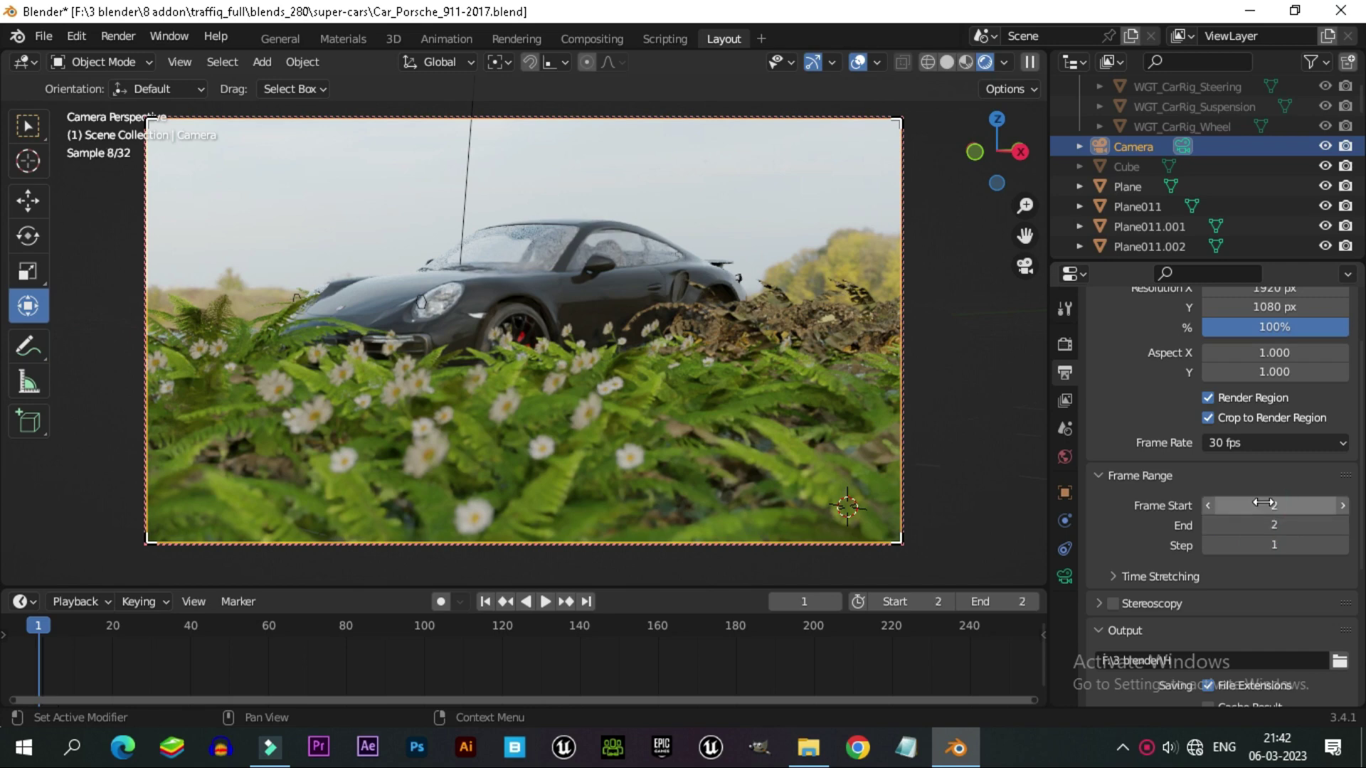
Set the render output path to a file named CAR in F:\3 blender.
scroll(1132, 540, down, 3)
scroll(1133, 540, down, 3)
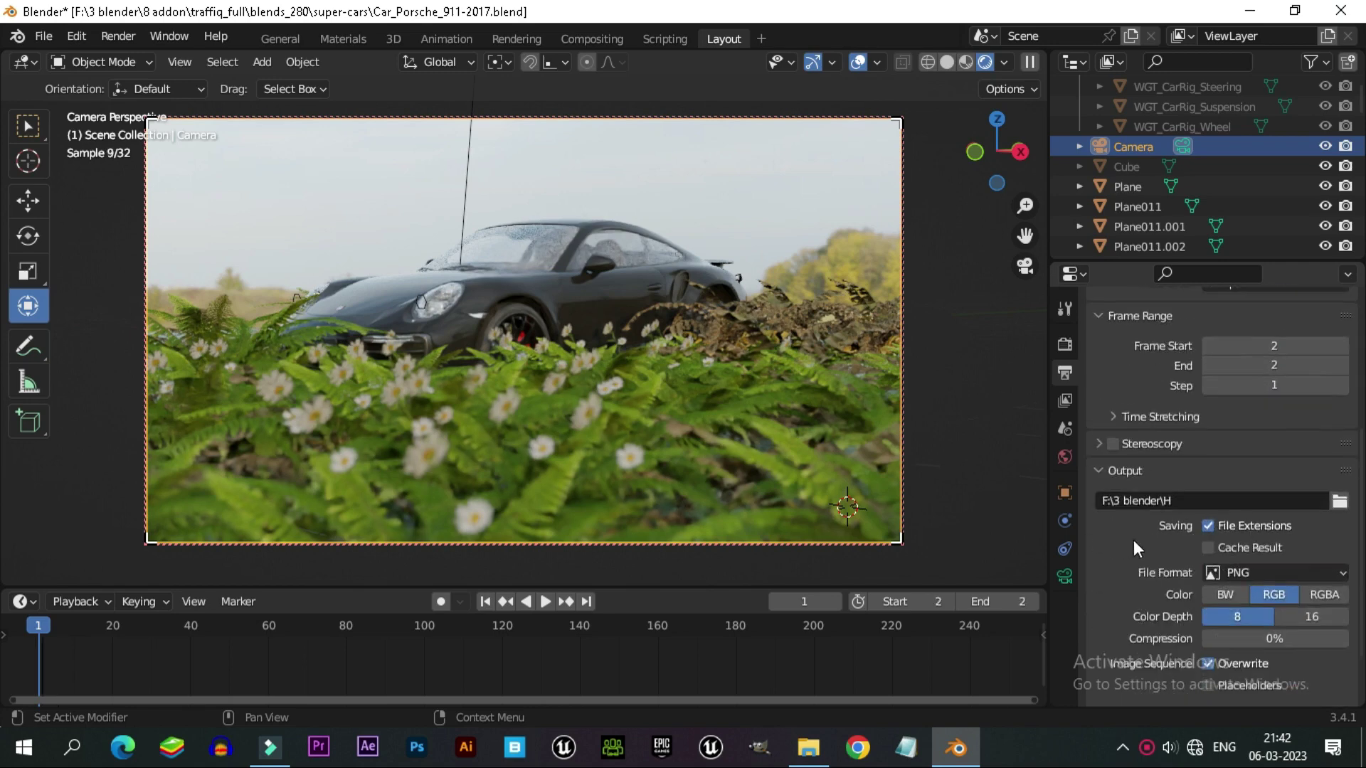
click(1207, 502)
key(Return)
click(1339, 502)
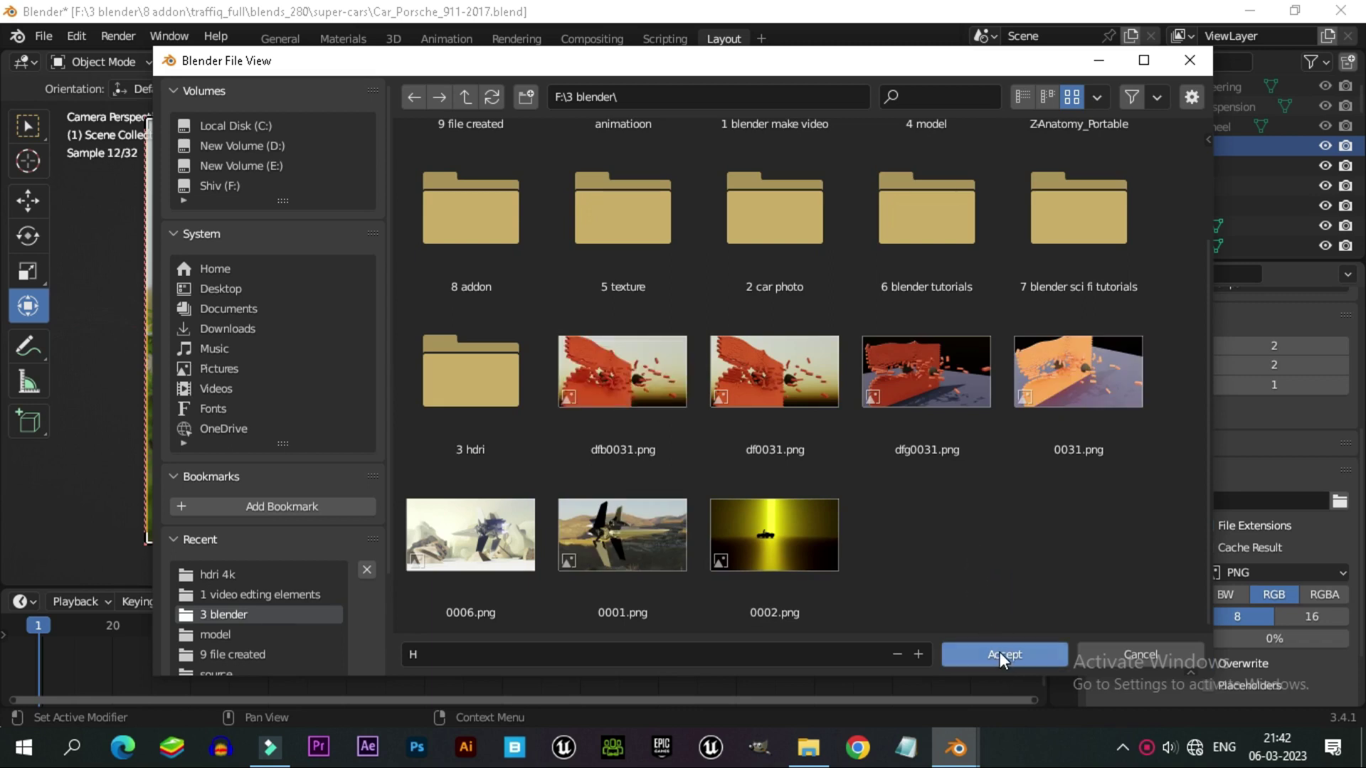
click(530, 654)
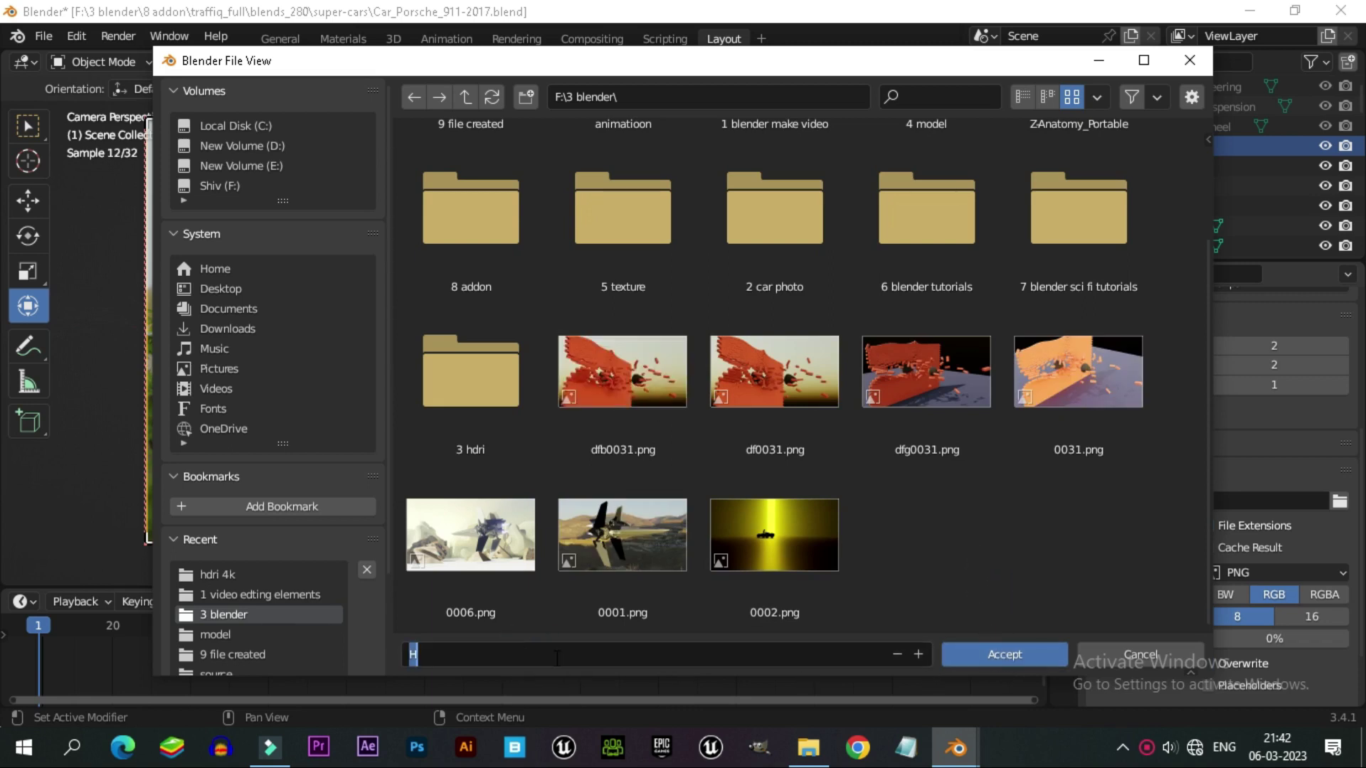
text(CAR)
click(1006, 651)
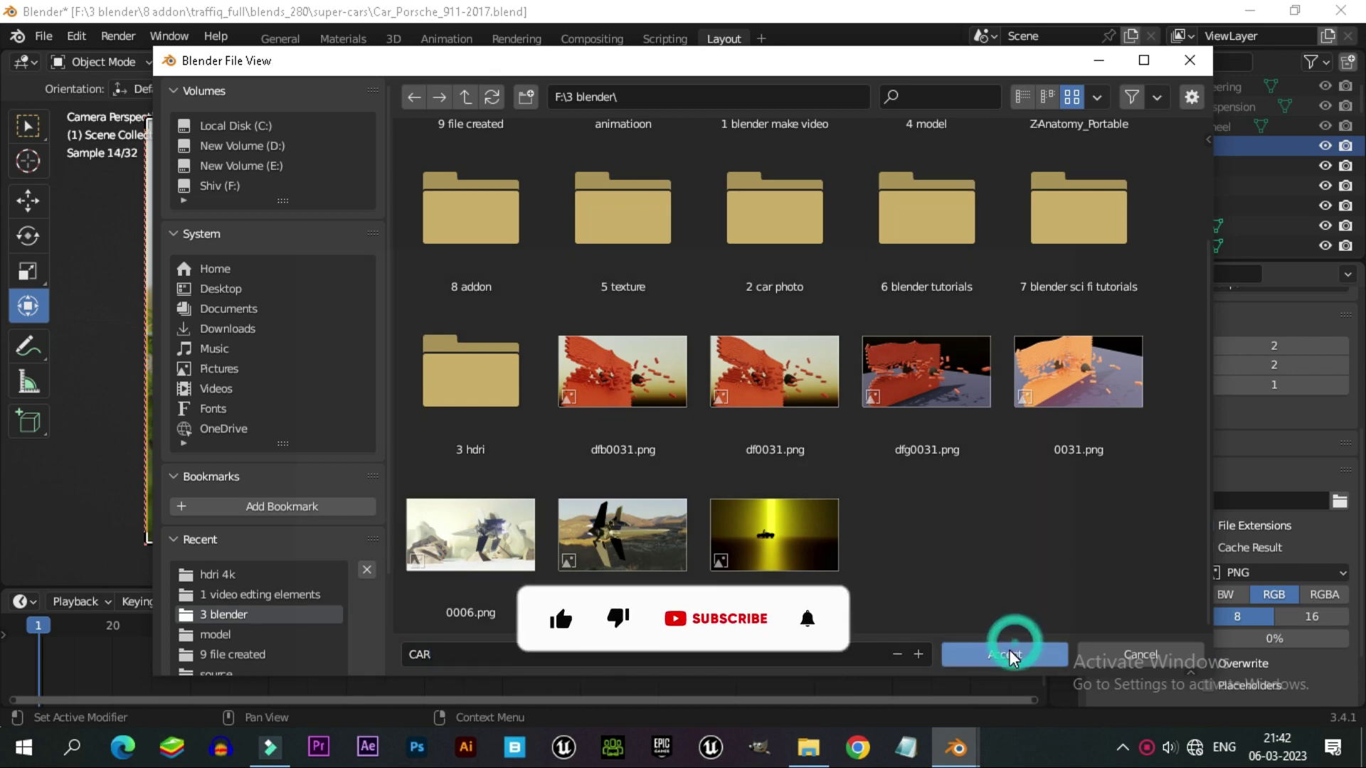
Keep PNG as the output file format.
scroll(1222, 466, down, 2)
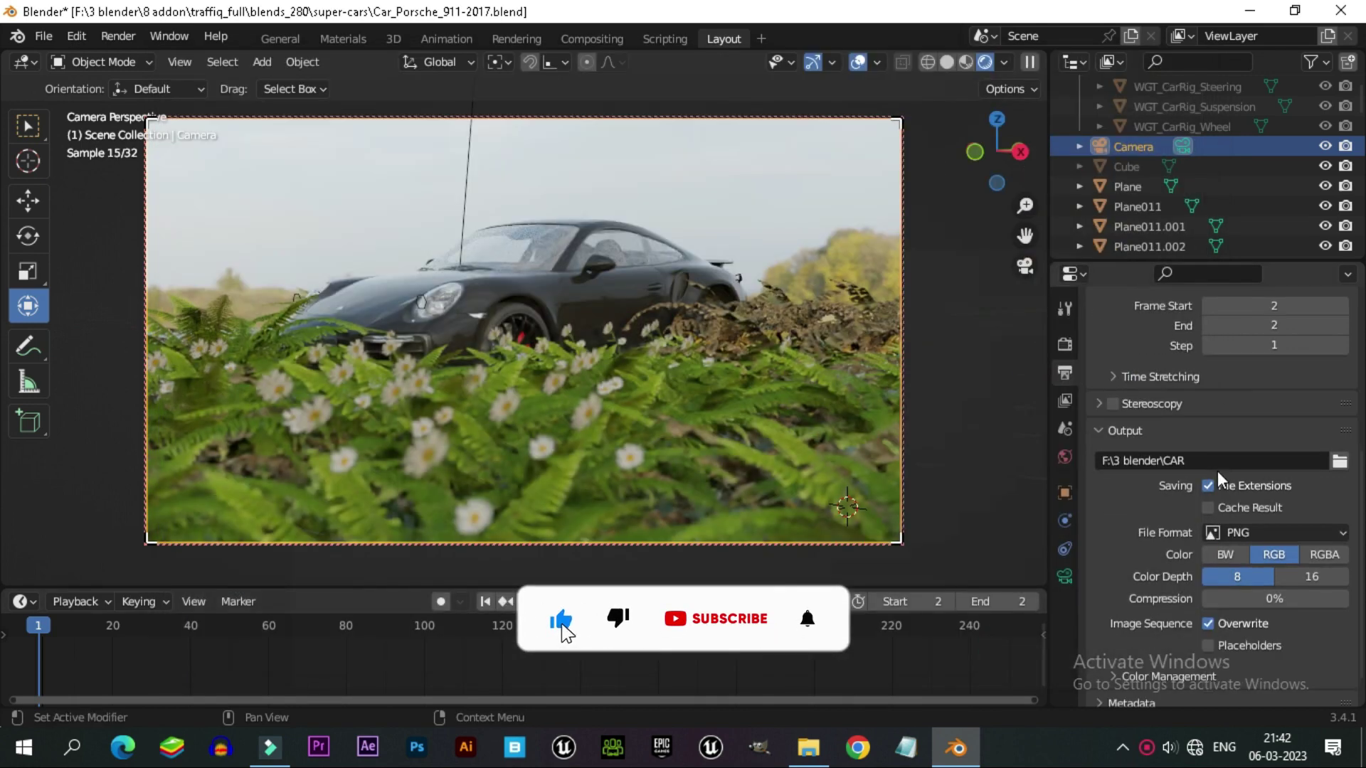
click(1315, 533)
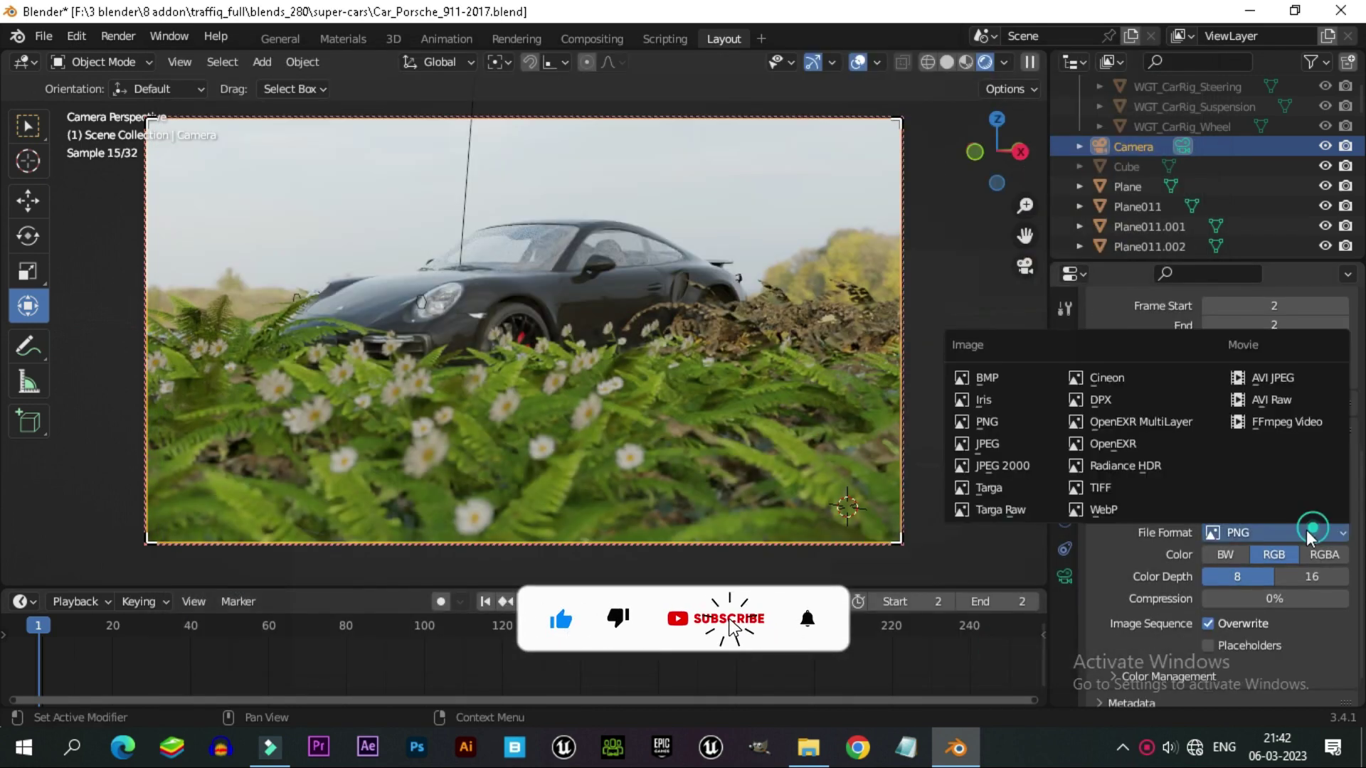
click(987, 422)
scroll(1131, 520, down, 2)
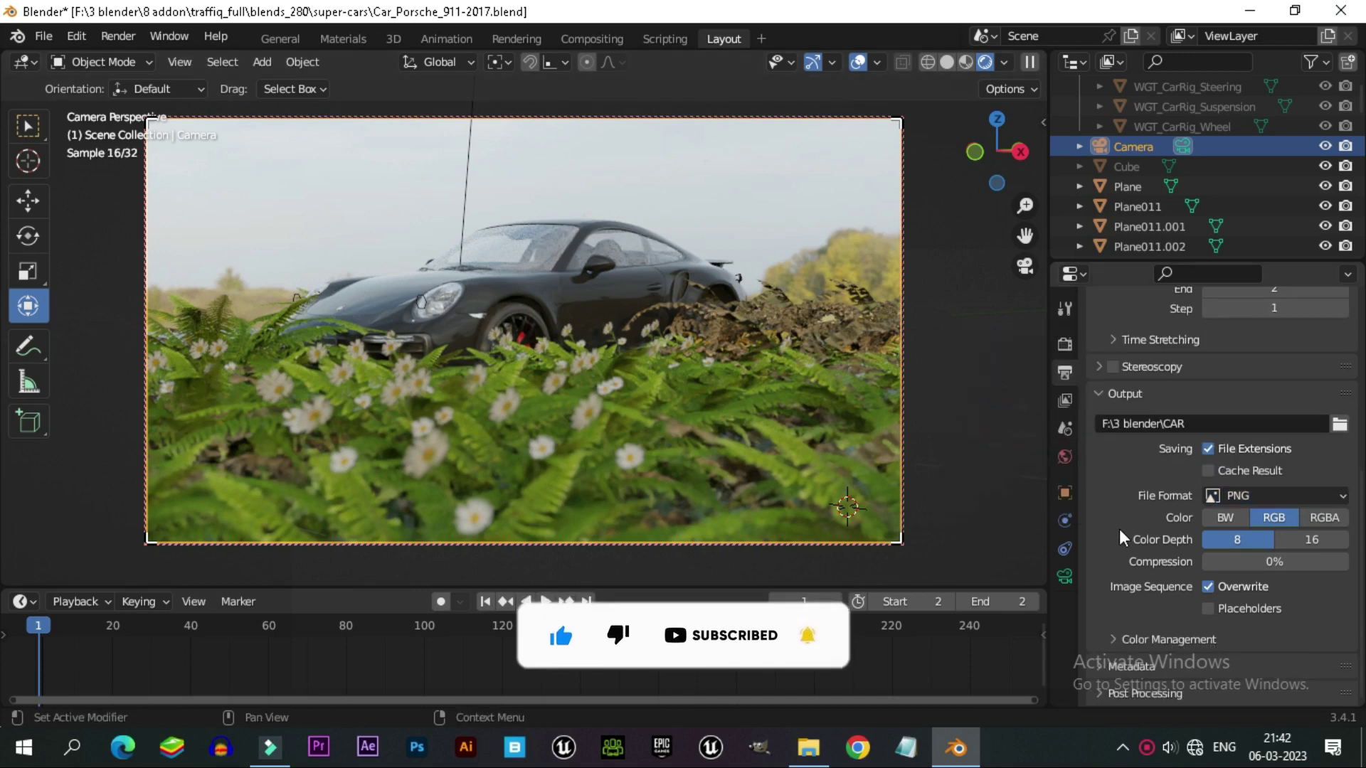
scroll(1168, 444, up, 8)
Choose Cycles as the render engine.
scroll(1168, 441, up, 2)
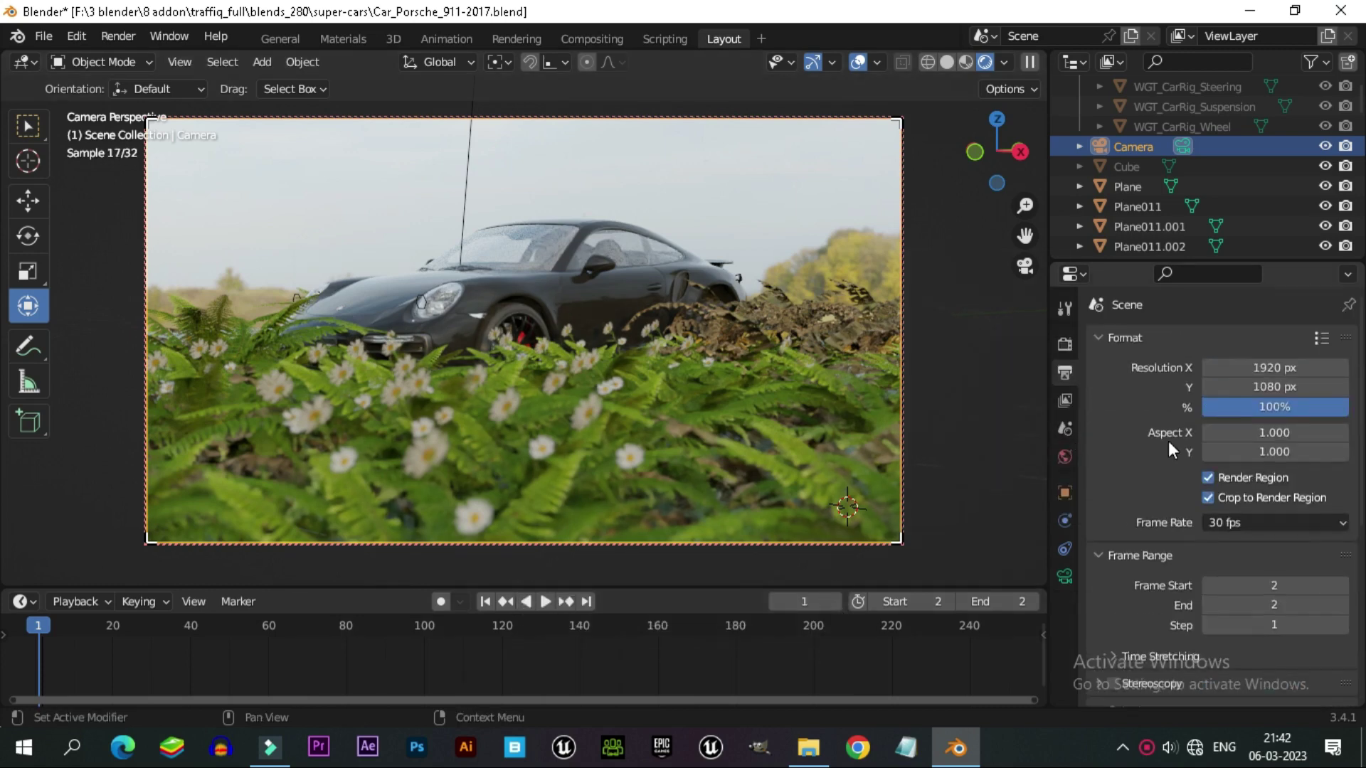
click(1062, 344)
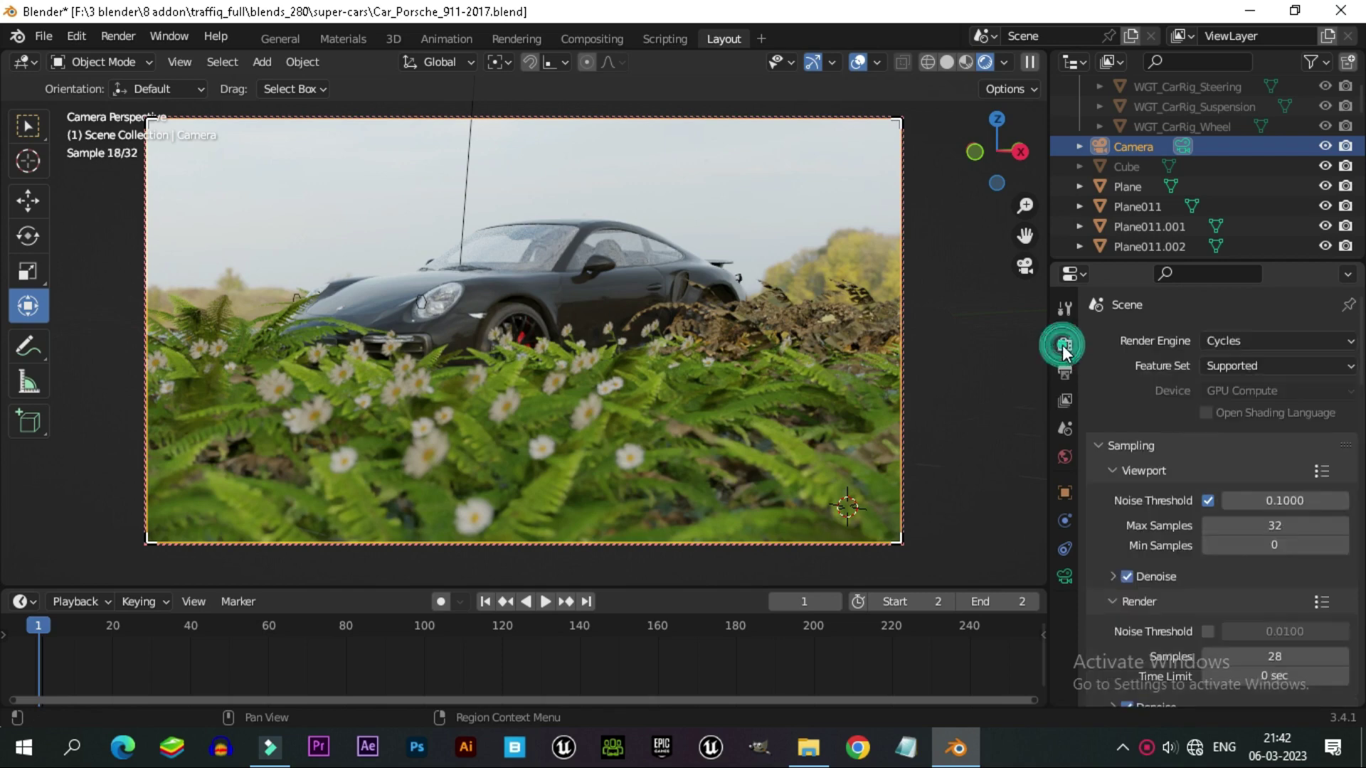
click(1248, 341)
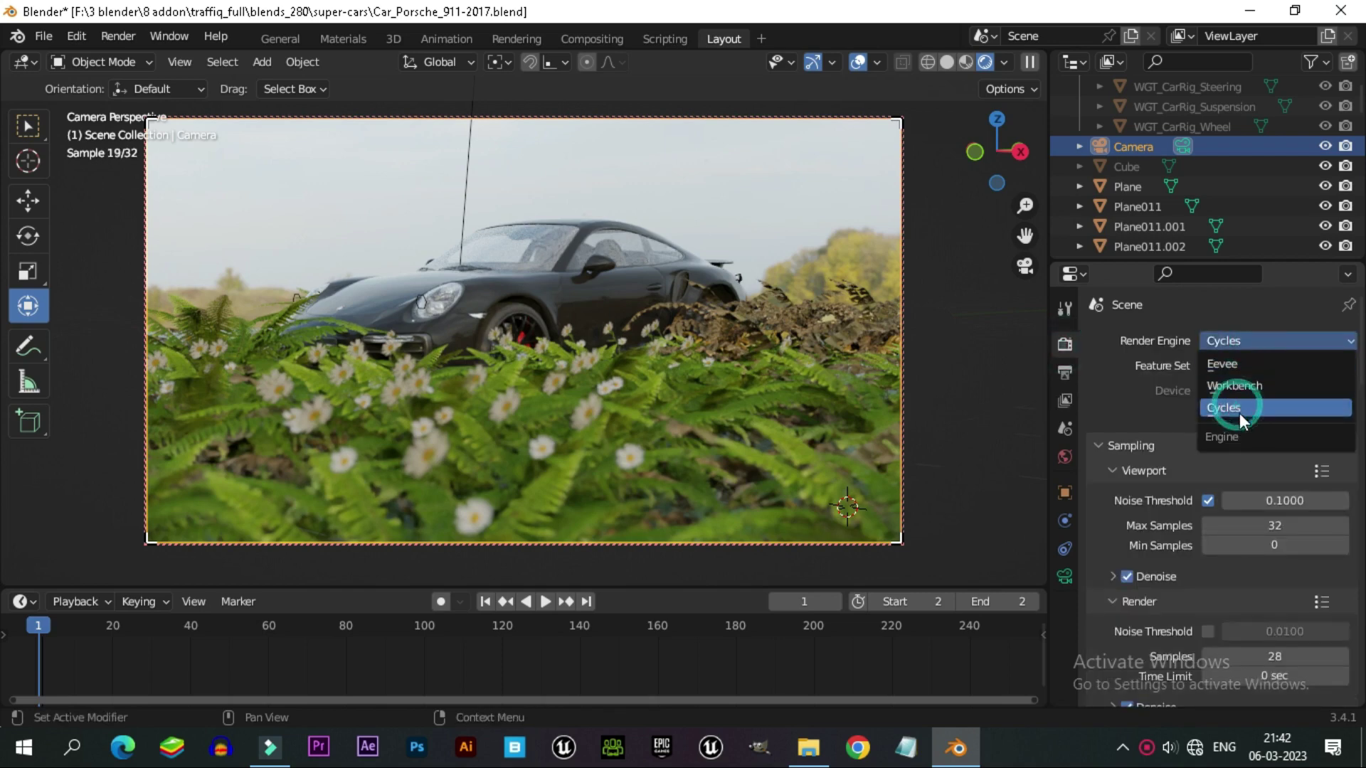
click(1223, 398)
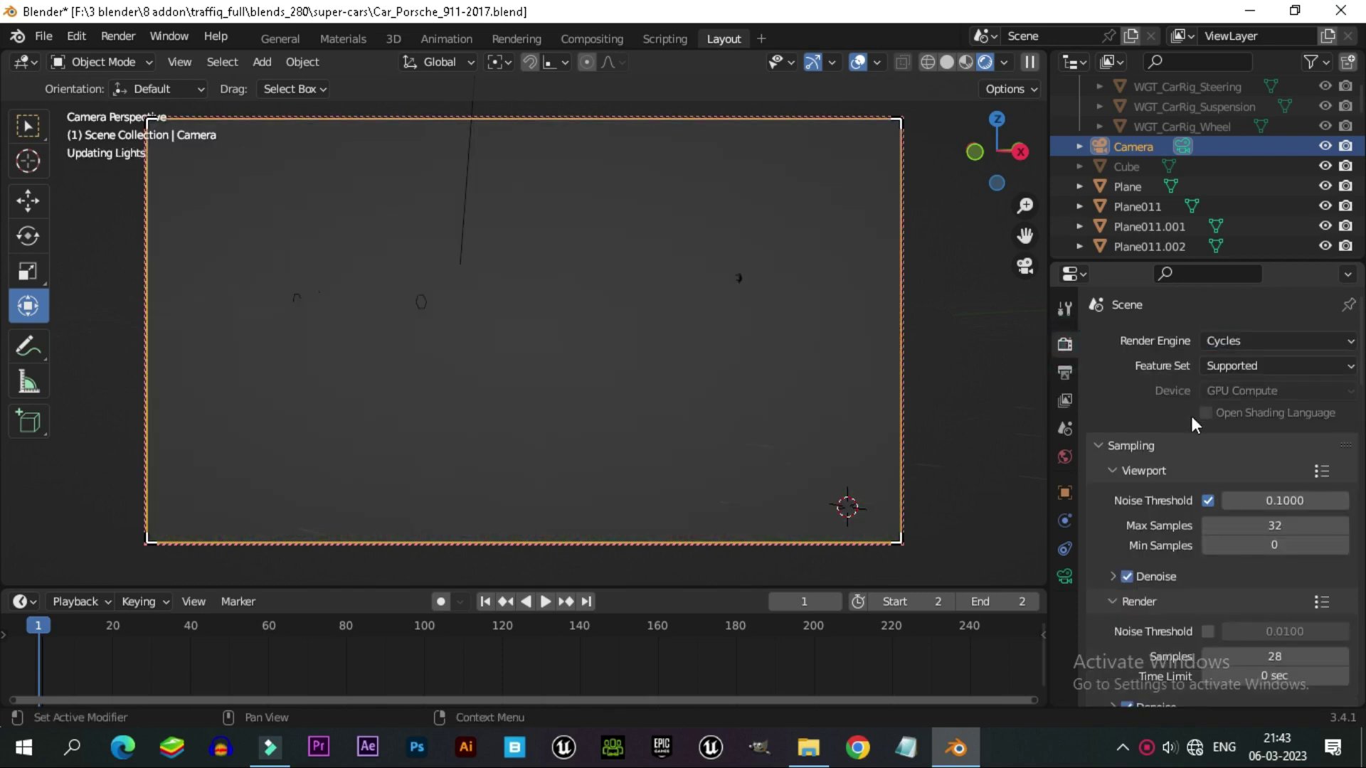
Raise the final render samples from 28 to 32.
scroll(1213, 548, down, 5)
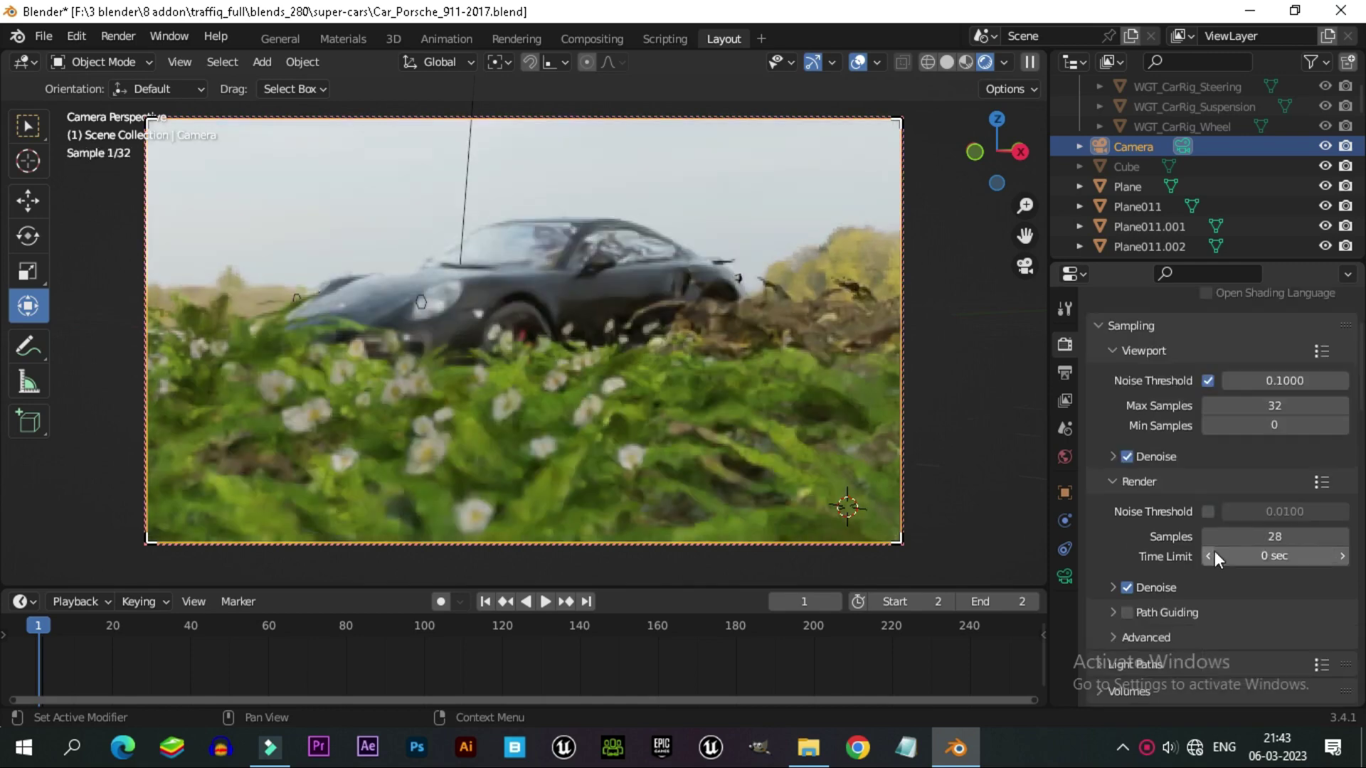
scroll(1212, 542, down, 1)
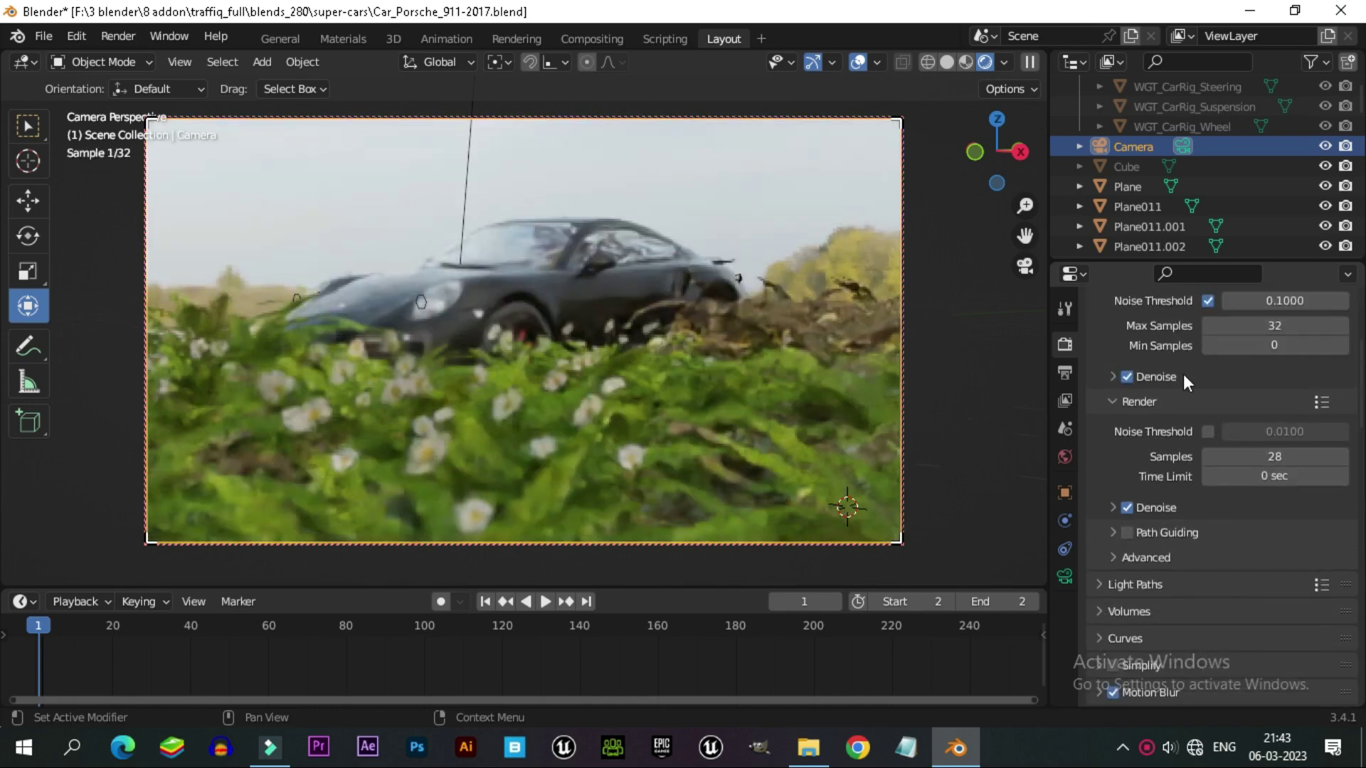
click(1271, 458)
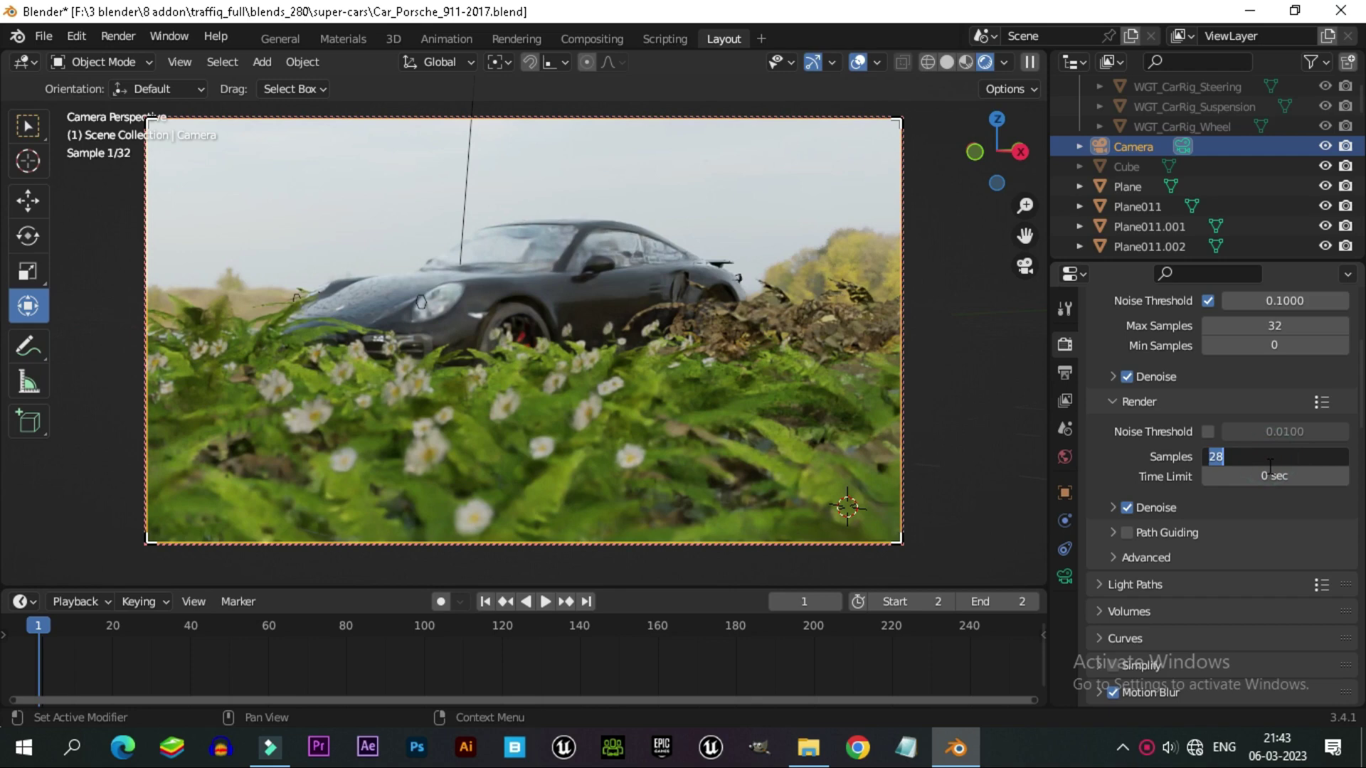
text(32)
click(1116, 457)
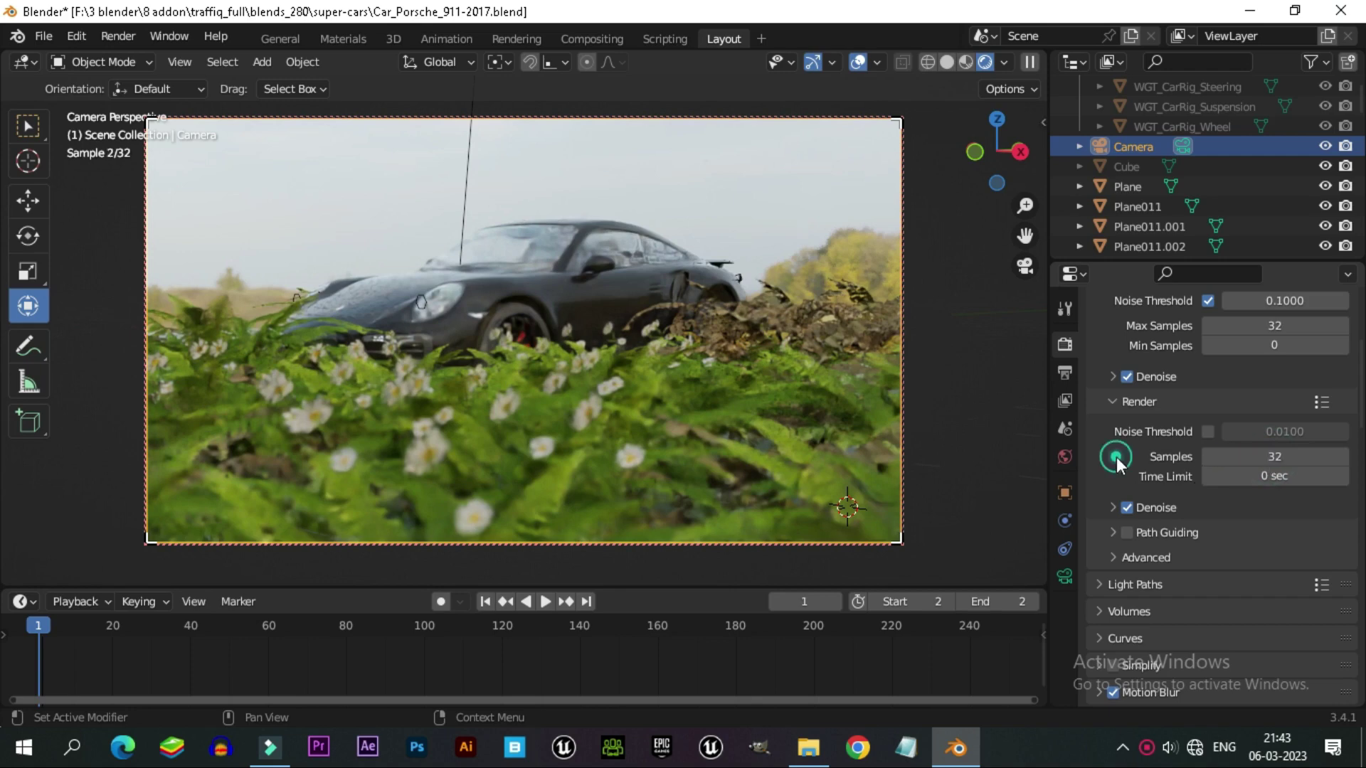
scroll(1179, 498, down, 3)
scroll(1184, 509, down, 4)
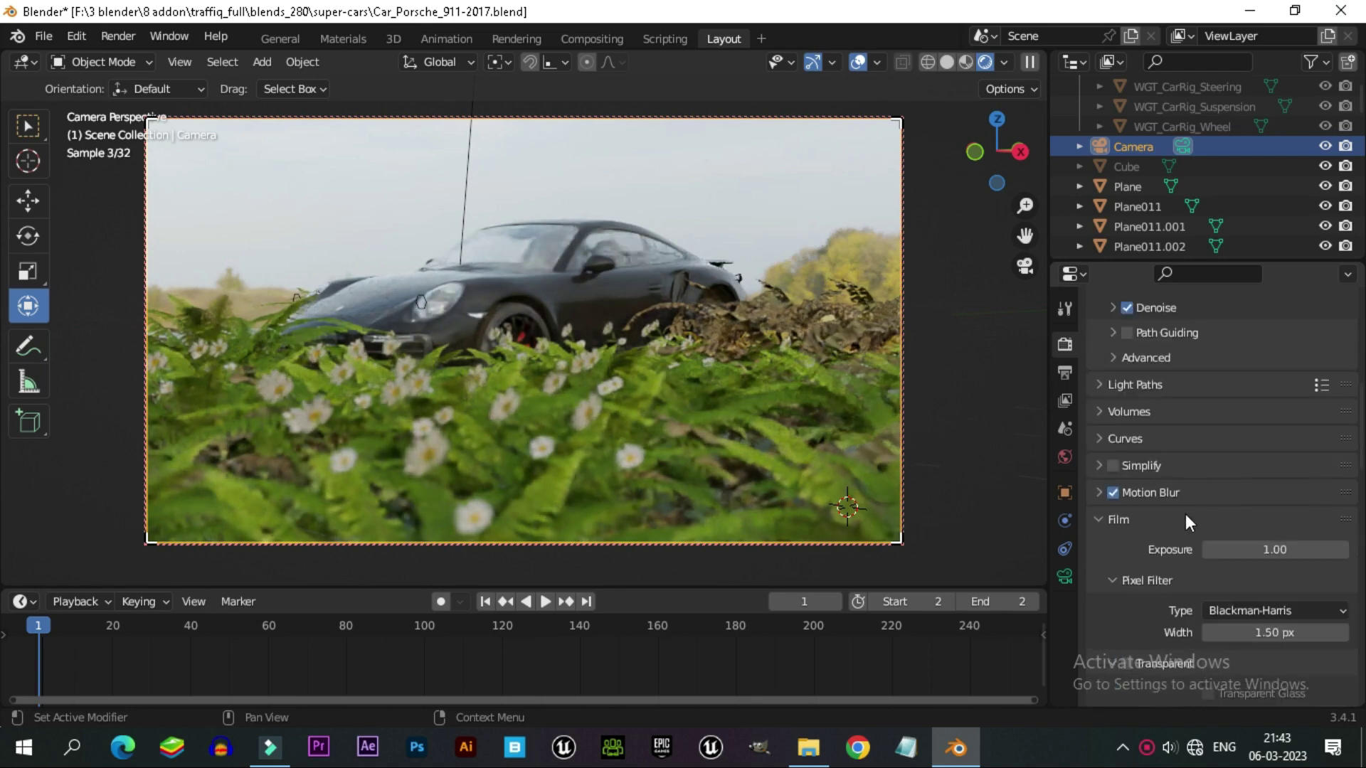
scroll(1195, 515, down, 3)
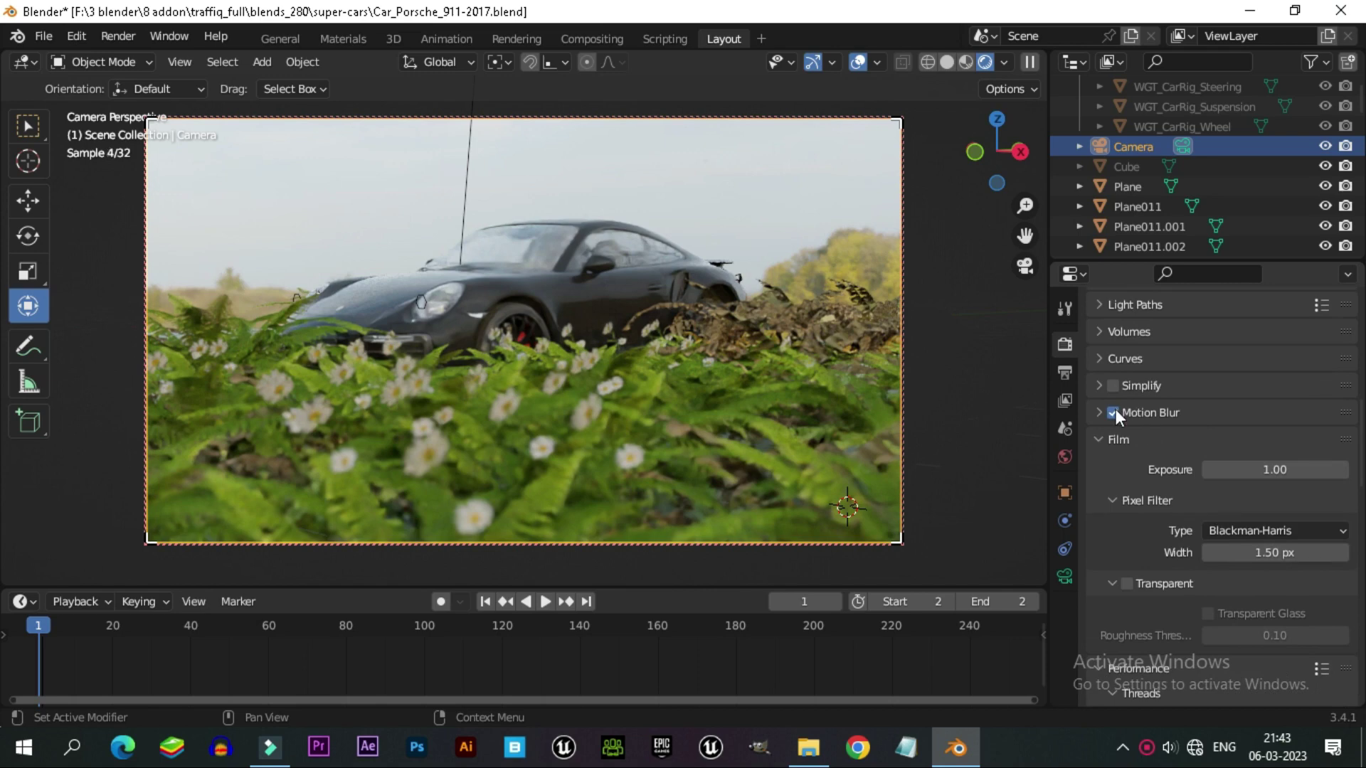
scroll(1142, 437, up, 1)
scroll(1142, 436, up, 2)
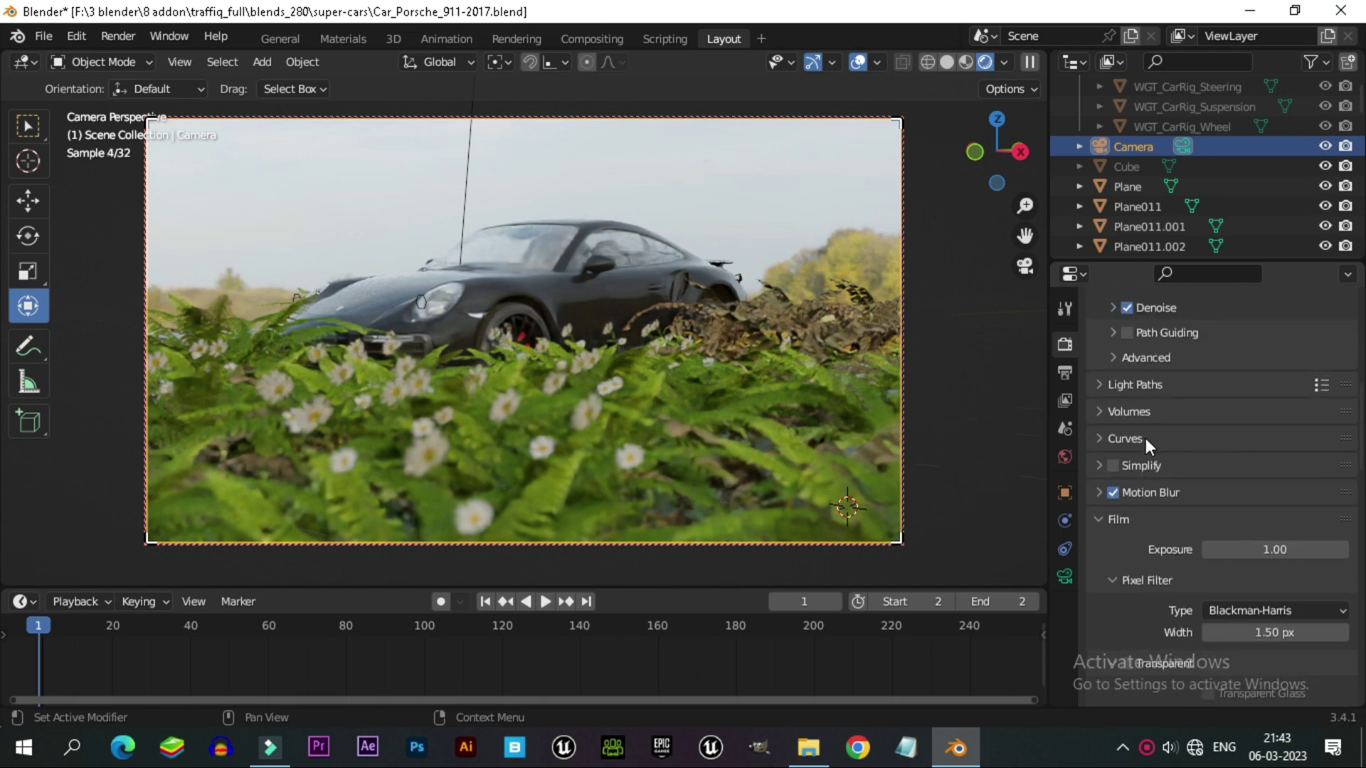
scroll(1145, 438, down, 3)
scroll(1155, 461, down, 4)
scroll(1155, 464, up, 4)
scroll(1158, 467, up, 5)
scroll(1153, 455, up, 10)
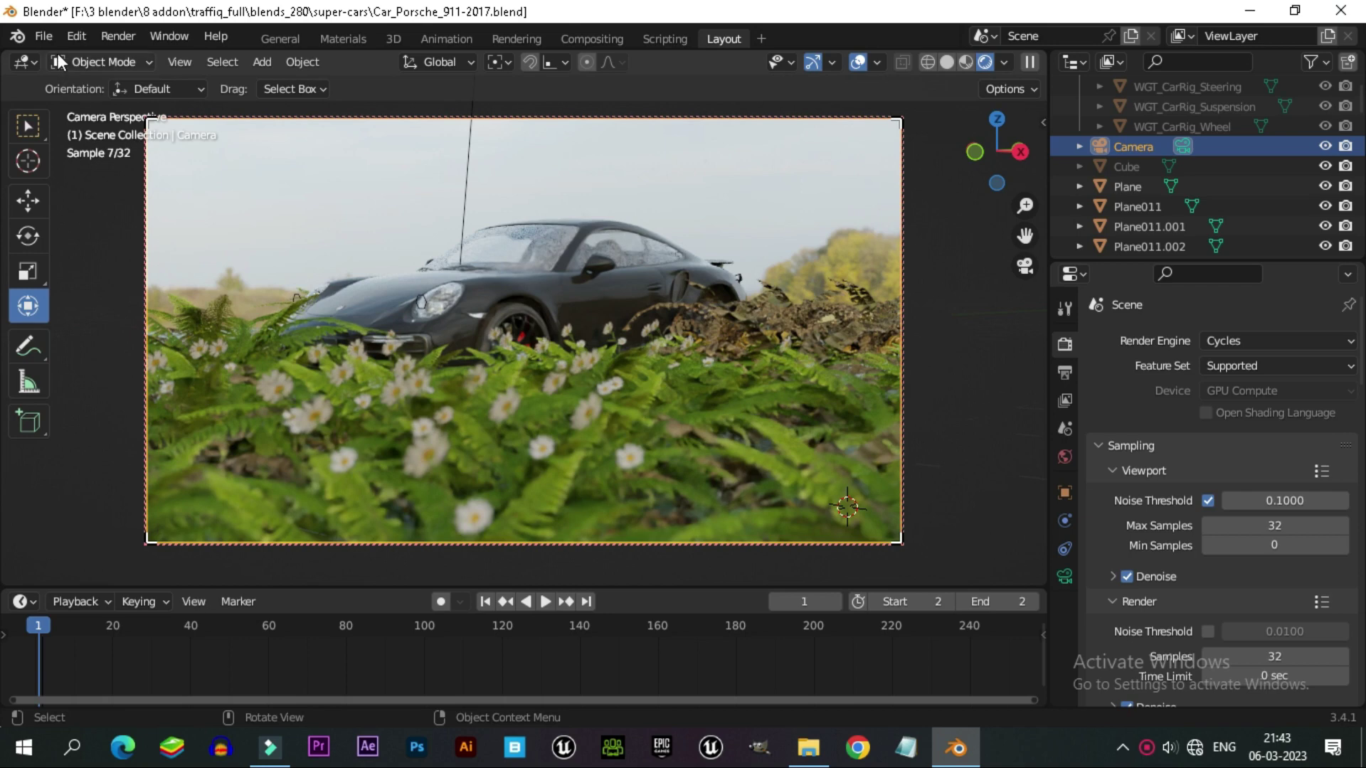
click(47, 38)
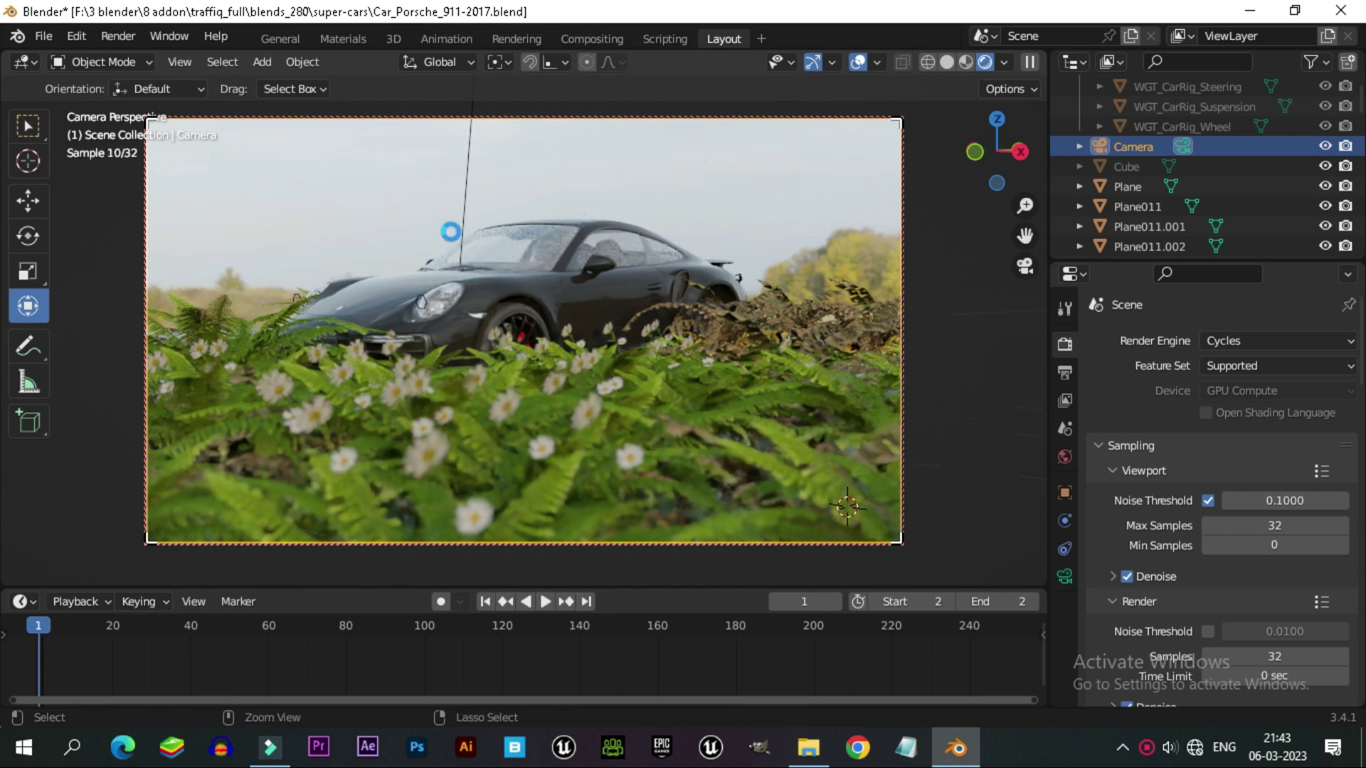
Save the .blend file with Ctrl+S and start Render Animation for frame 2.
key(ctrl+s)
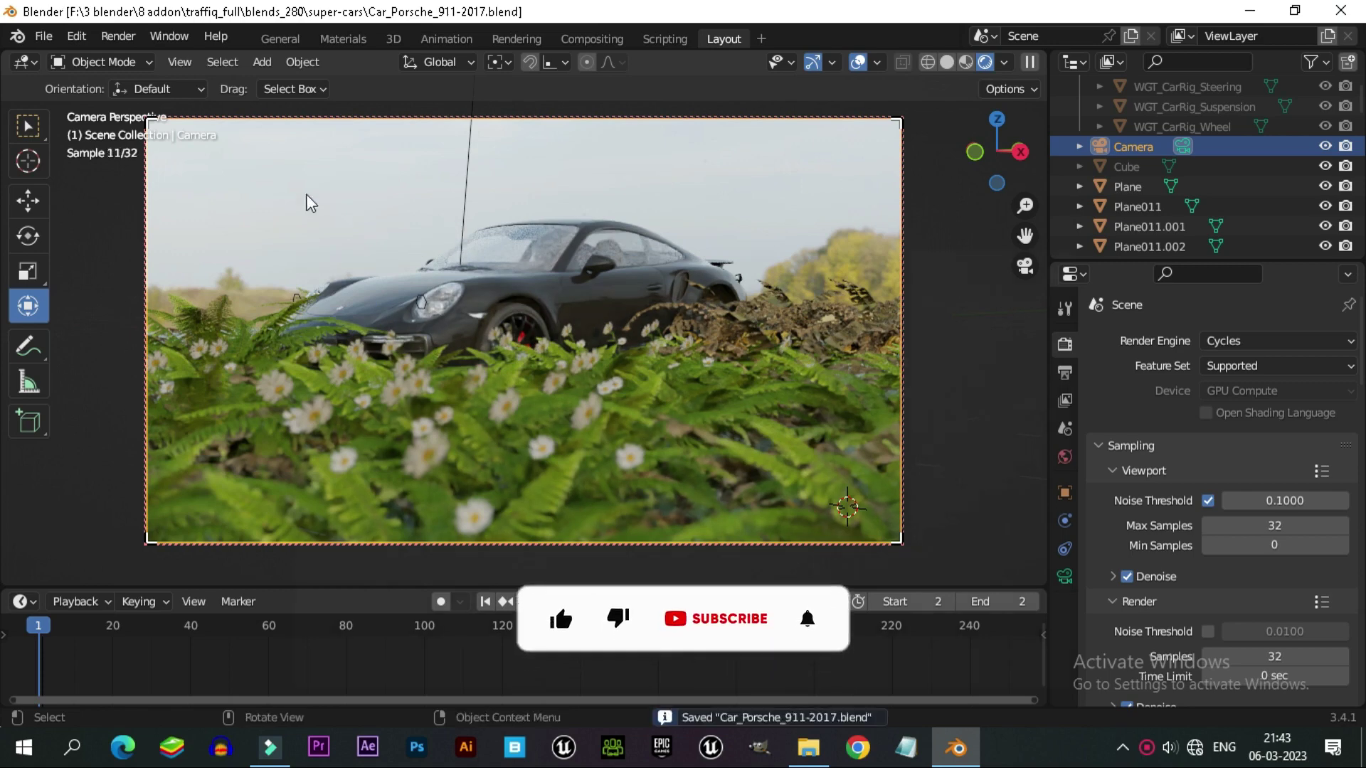
click(118, 35)
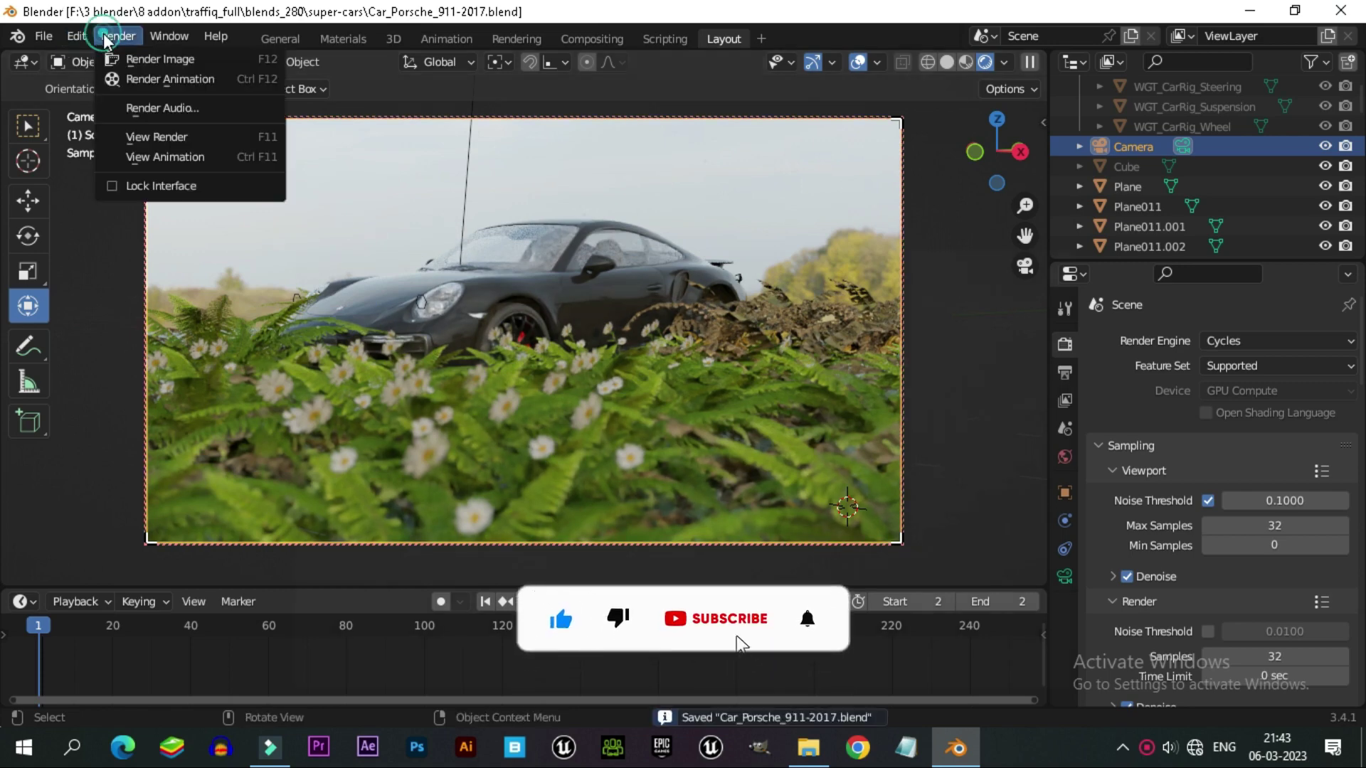
click(144, 80)
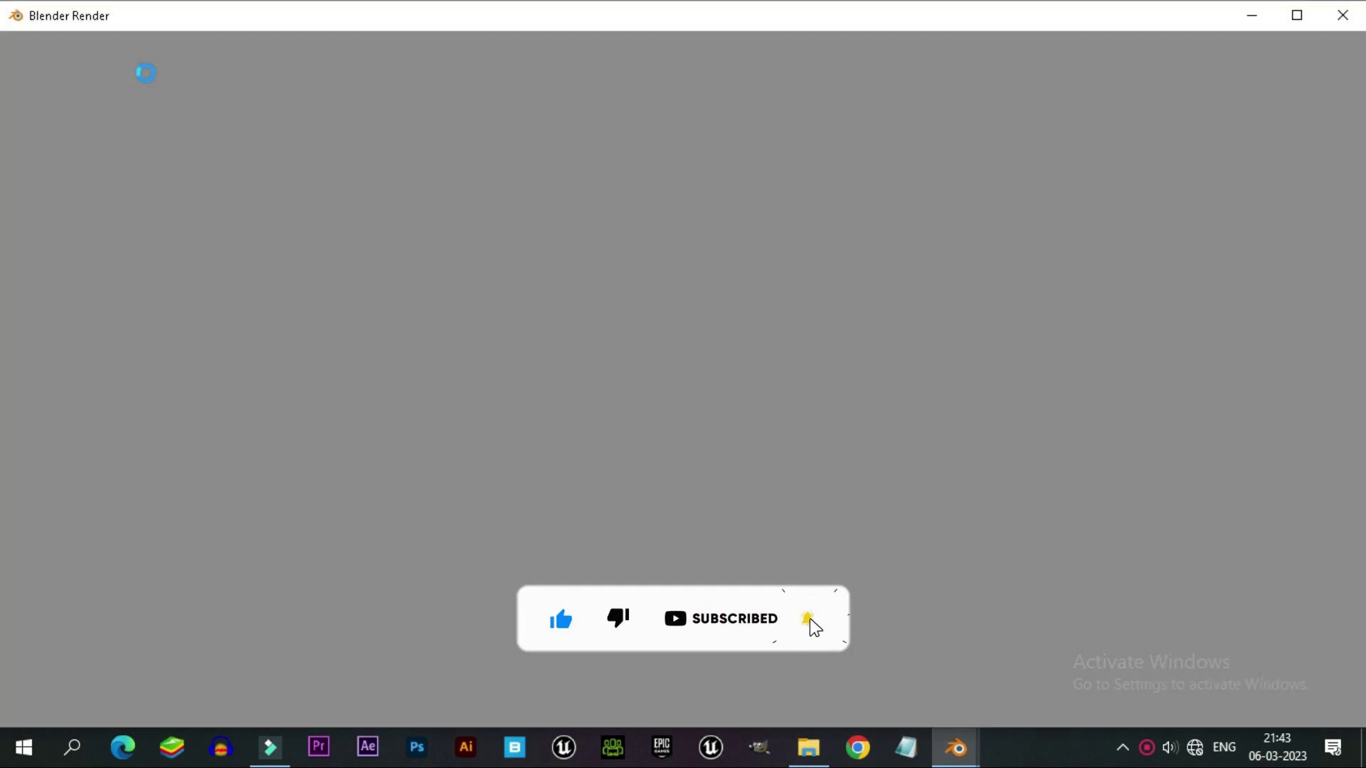